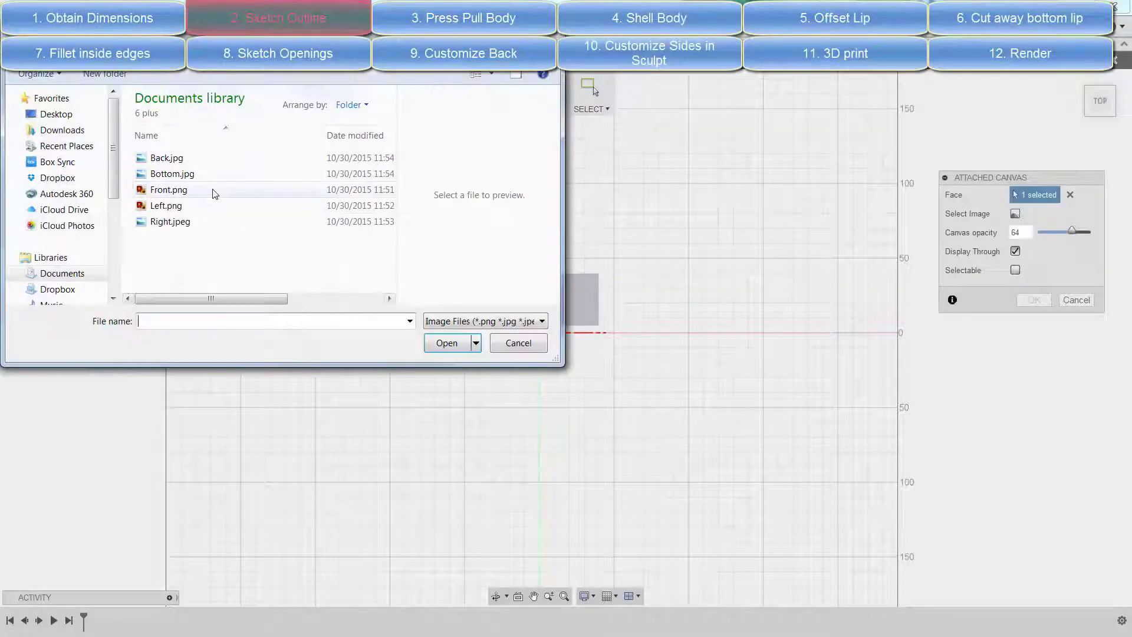
# Attach Front.png as a canvas and calibrate the phone's height to 158.1 mm
pyautogui.doubleClick(215, 189)
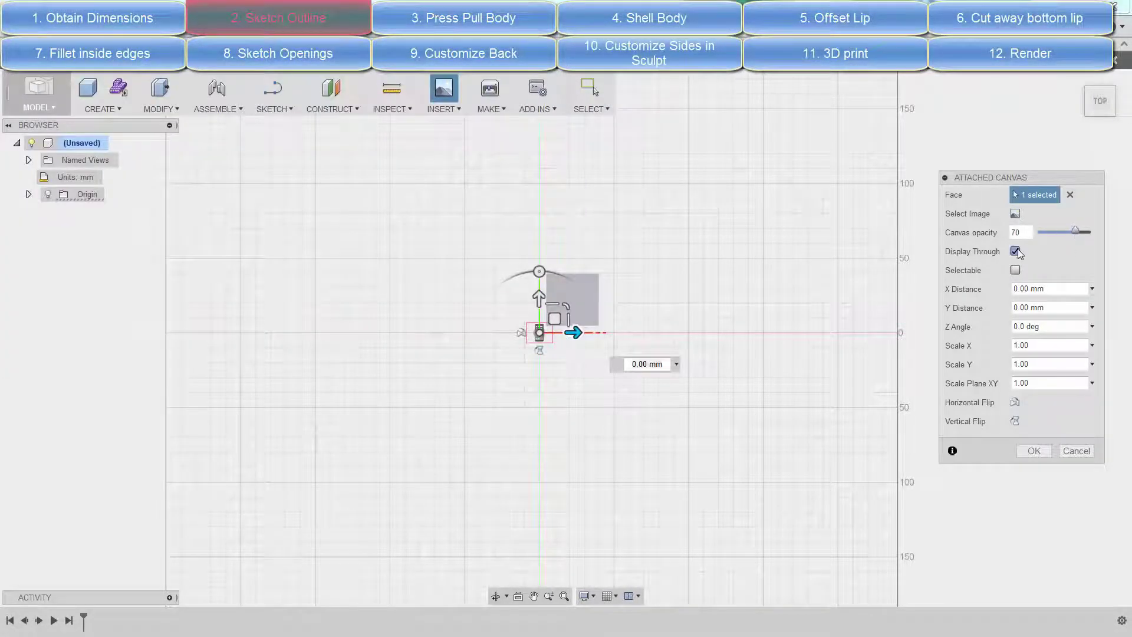
pyautogui.click(1040, 449)
pyautogui.scroll(5, 523, 321)
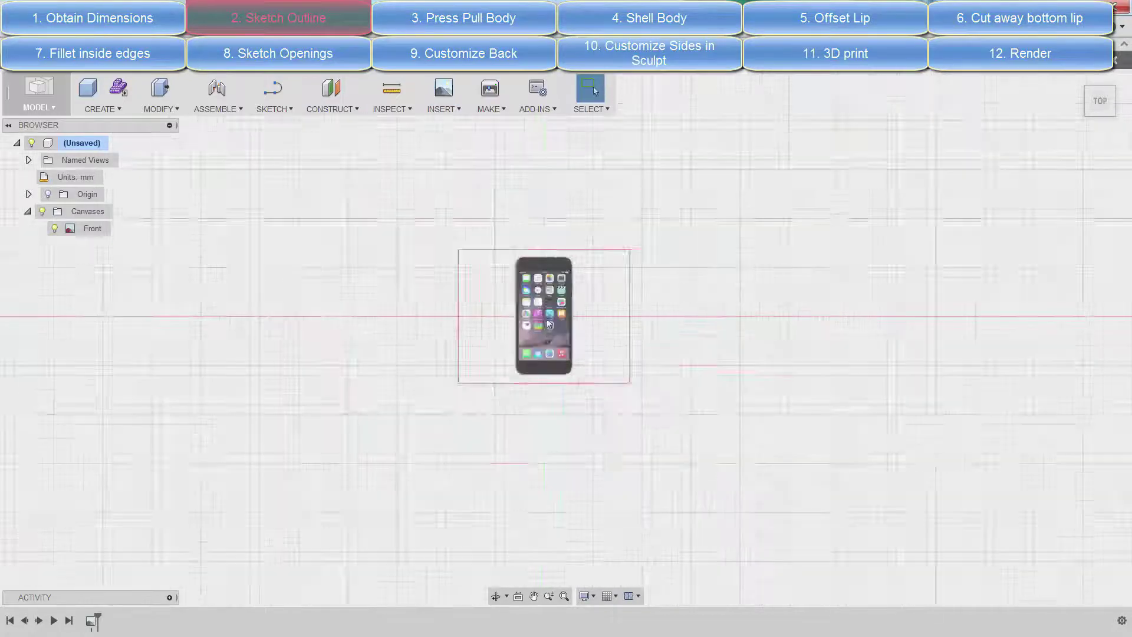
pyautogui.rightClick(87, 229)
pyautogui.click(115, 256)
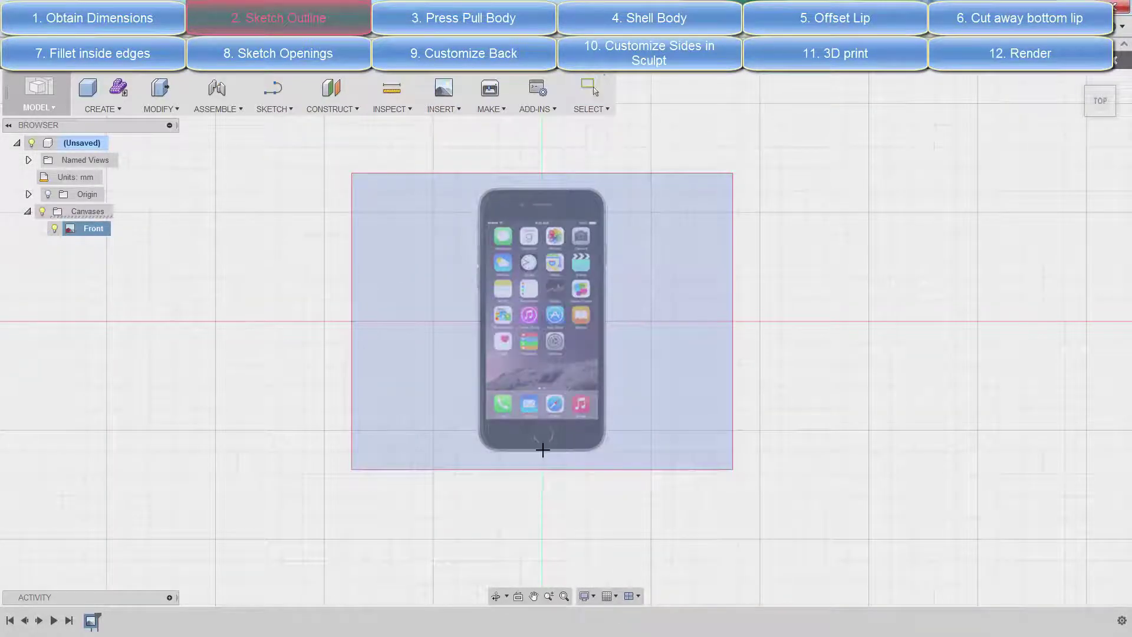
pyautogui.click(542, 451)
pyautogui.click(542, 189)
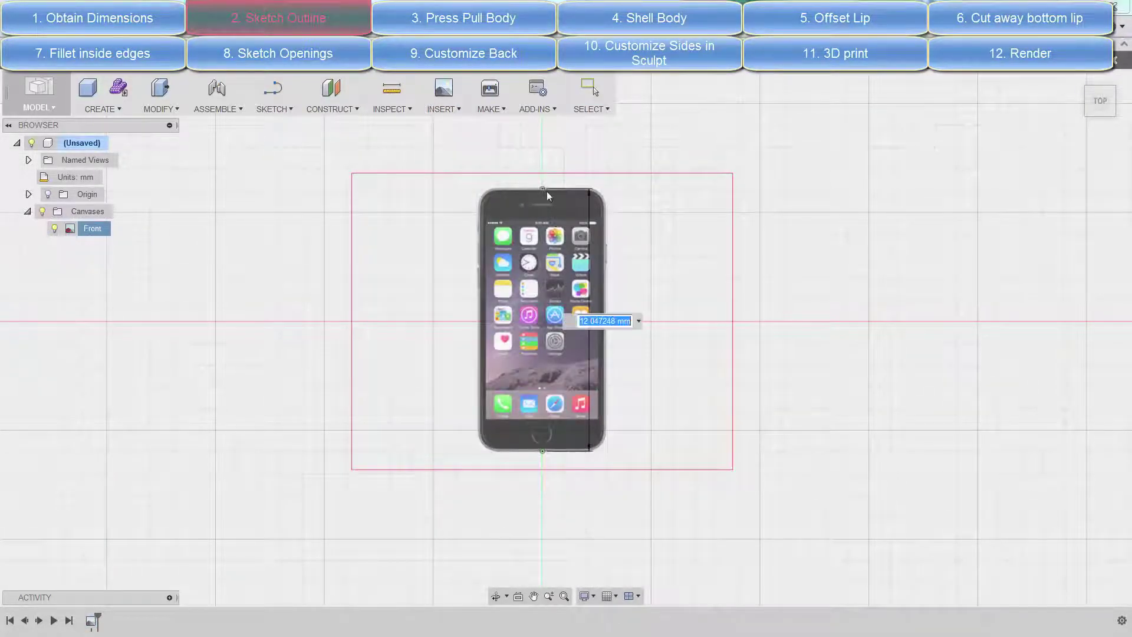
pyautogui.press('Return')
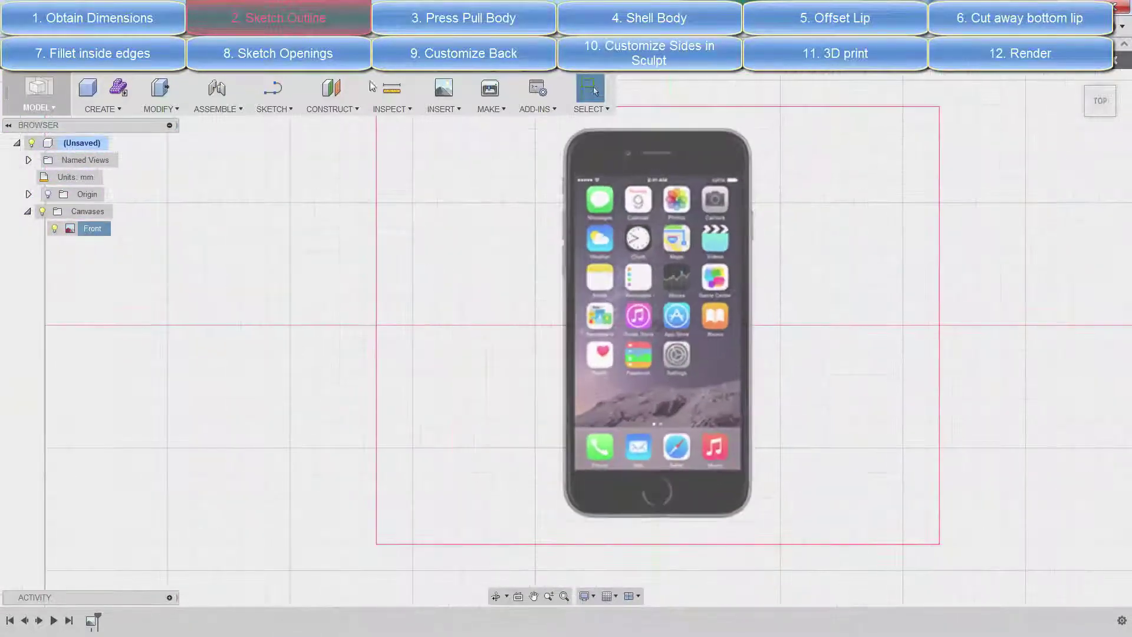
# Start a new sketch on the canvas plane
pyautogui.click(282, 109)
pyautogui.click(288, 124)
pyautogui.click(687, 292)
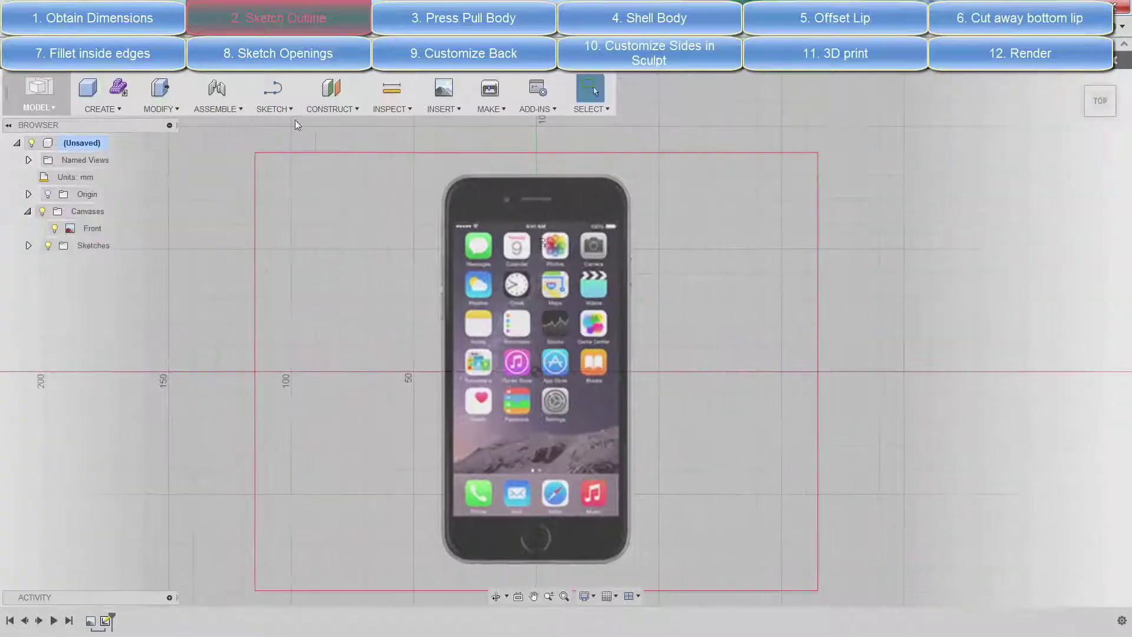
# Draw a centre rectangle 158.4 mm tall by 78.1 mm wide from the phone's centre
pyautogui.click(282, 108)
pyautogui.click(401, 192)
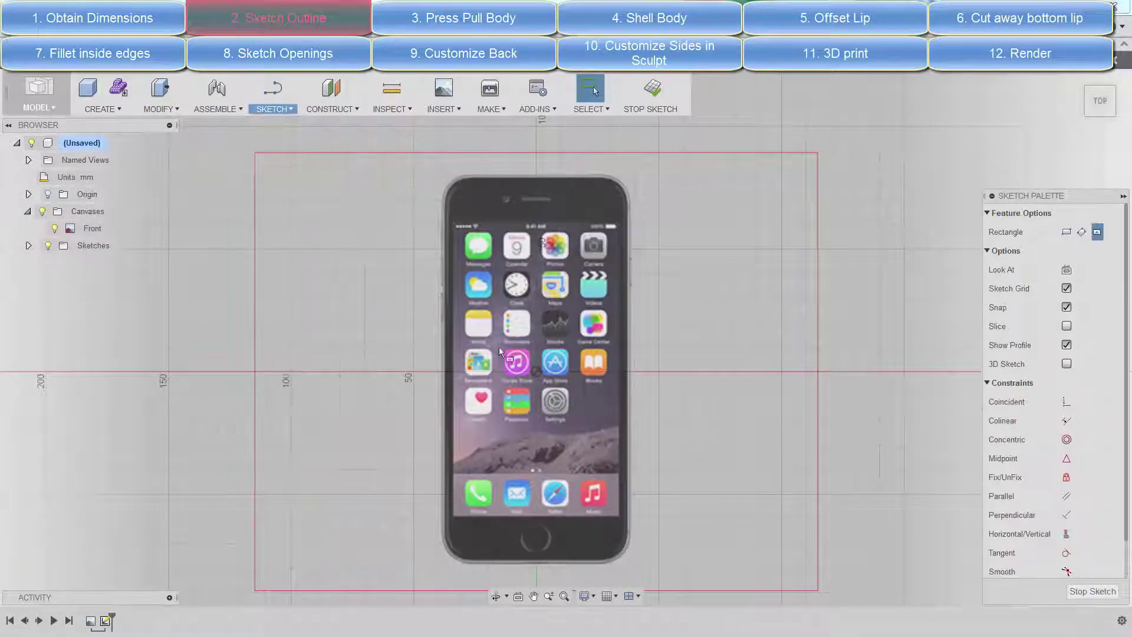
pyautogui.click(536, 372)
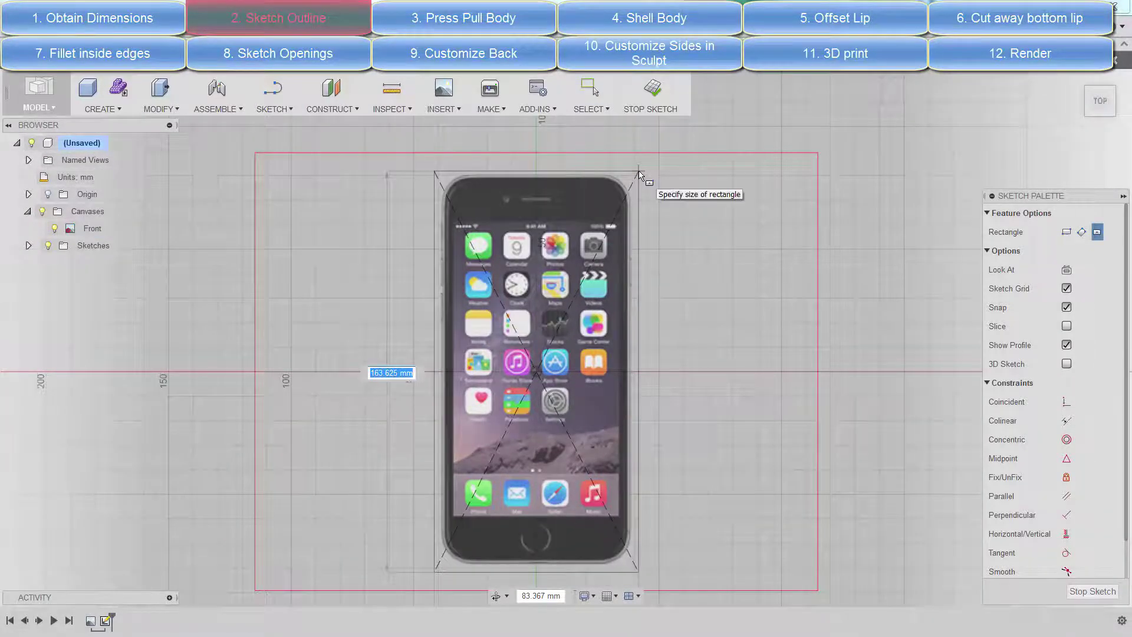
pyautogui.write('4')
pyautogui.press('Tab')
pyautogui.write('7')
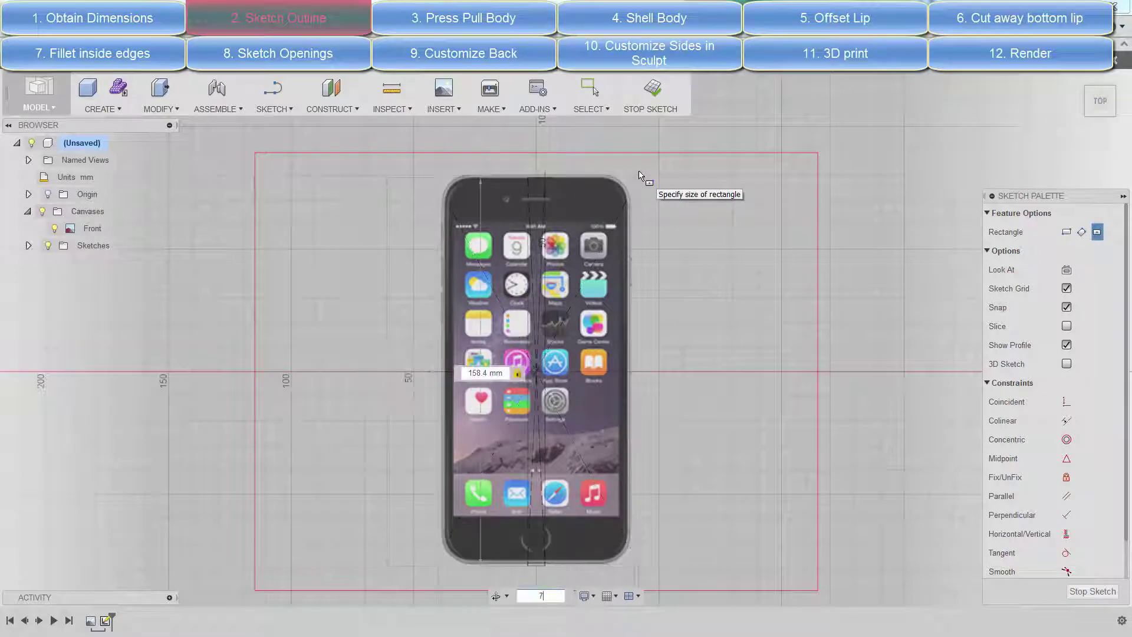
pyautogui.write('8.1')
pyautogui.press('Return')
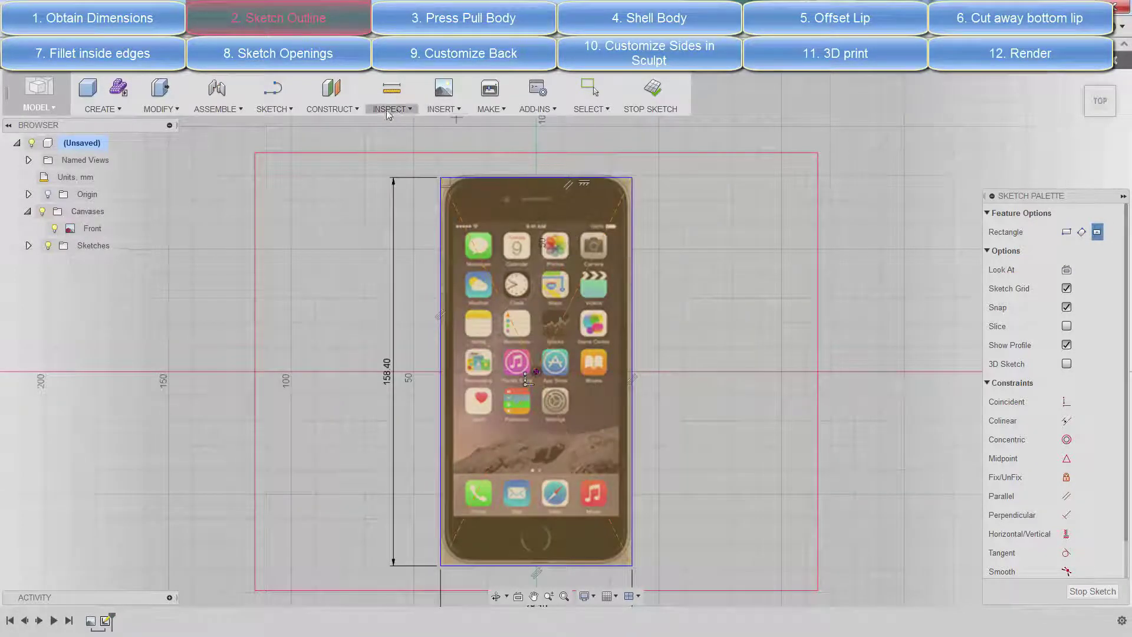
pyautogui.click(273, 109)
pyautogui.moveTo(305, 184)
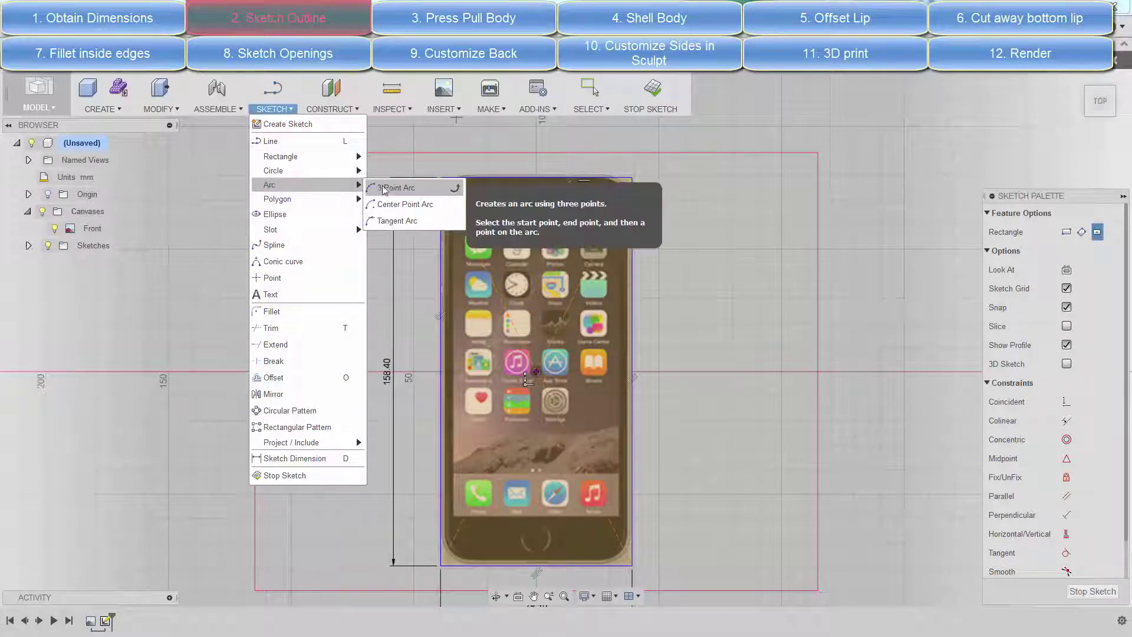
# Draw a centre-point arc at the top-left corner, tangent to the left edge
pyautogui.click(411, 221)
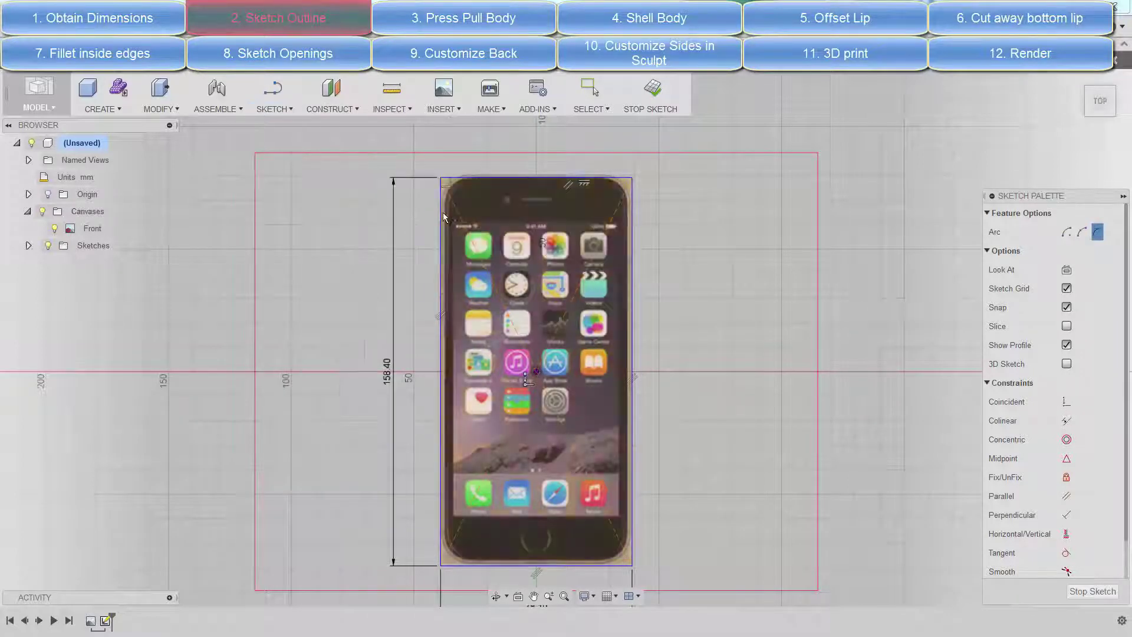
pyautogui.click(273, 109)
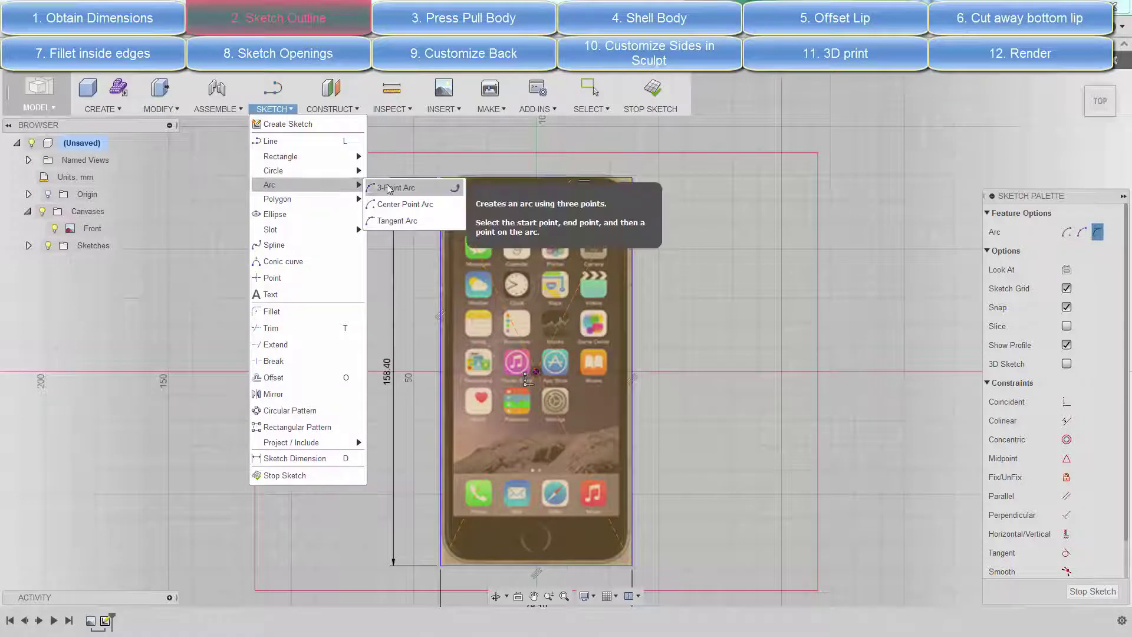
pyautogui.click(405, 204)
pyautogui.scroll(2, 472, 177)
pyautogui.scroll(3, 472, 177)
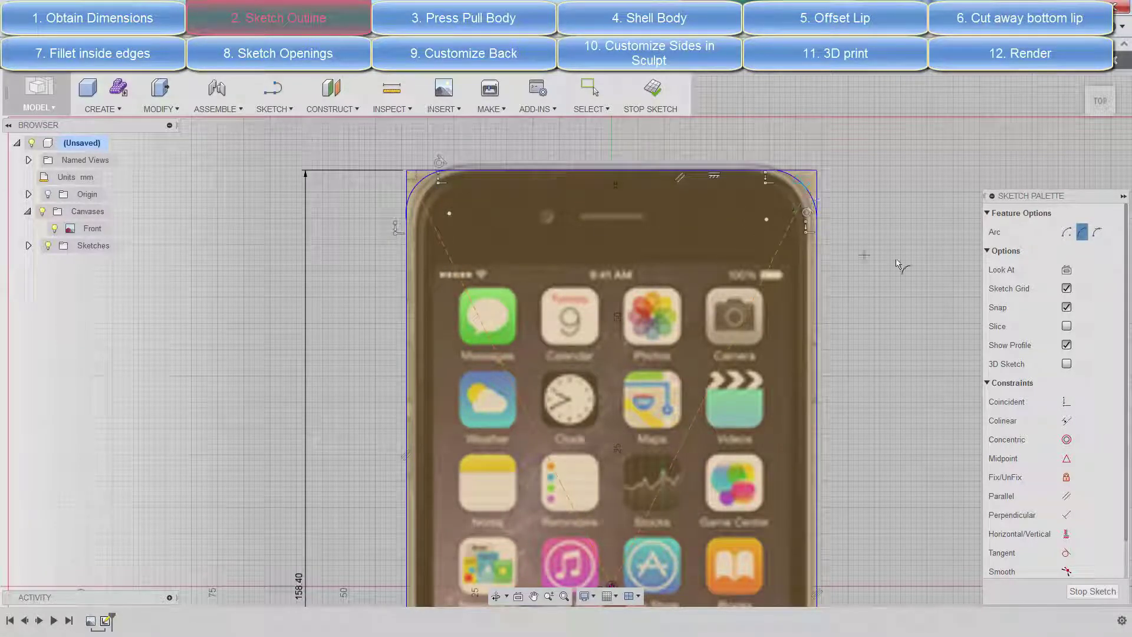
pyautogui.hotkey('ctrl', 'z')
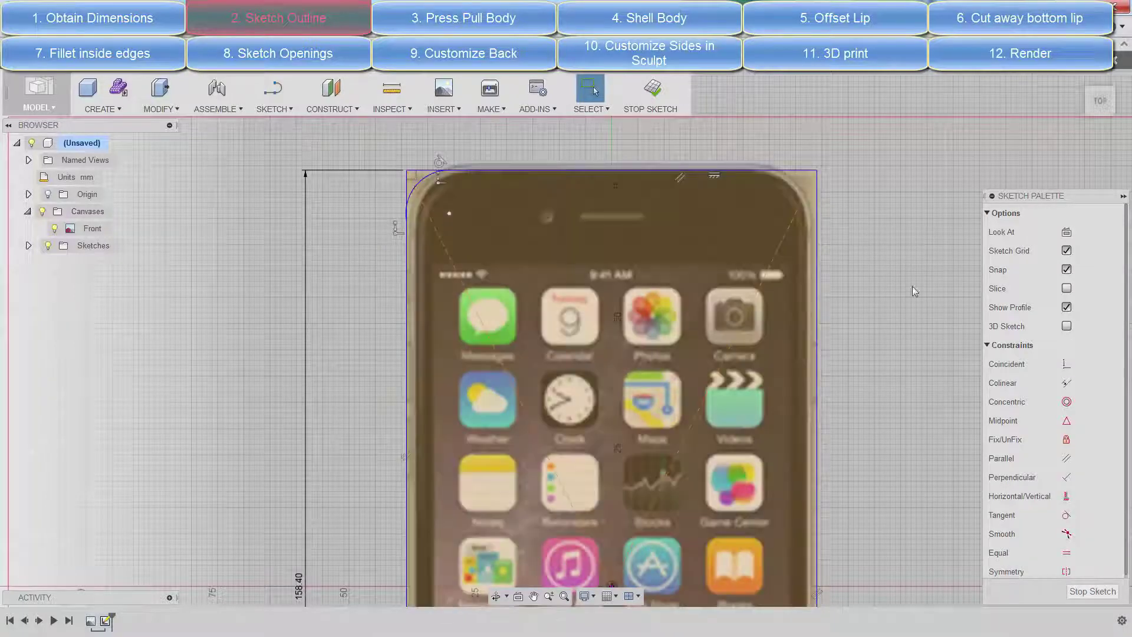
pyautogui.click(1066, 514)
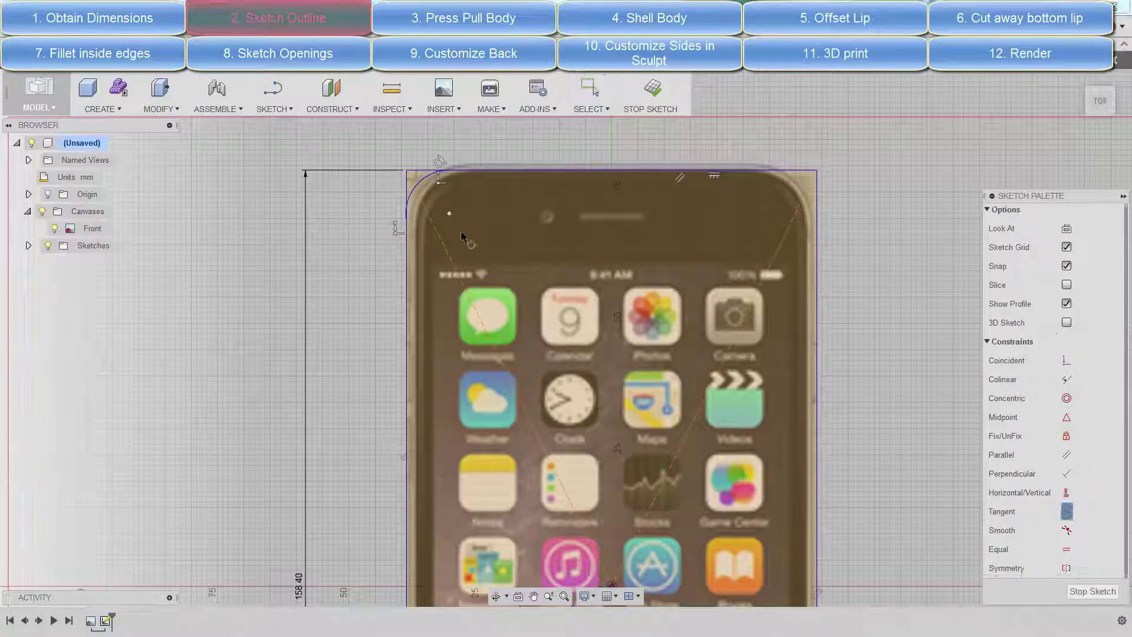
pyautogui.click(406, 233)
pyautogui.scroll(3, 413, 183)
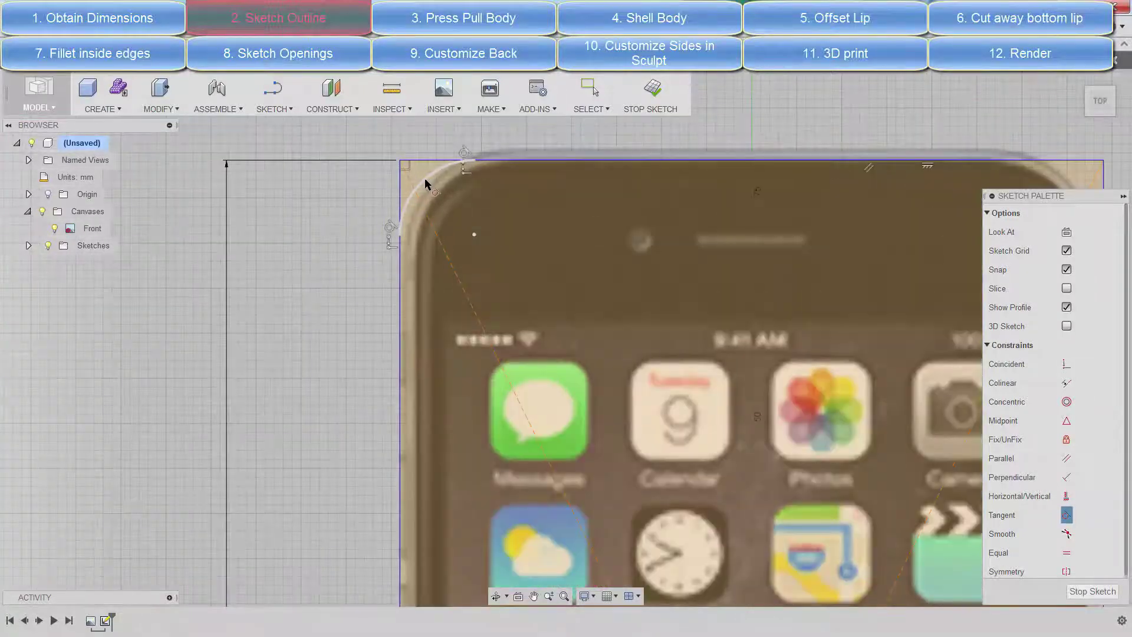
pyautogui.scroll(-1, 642, 421)
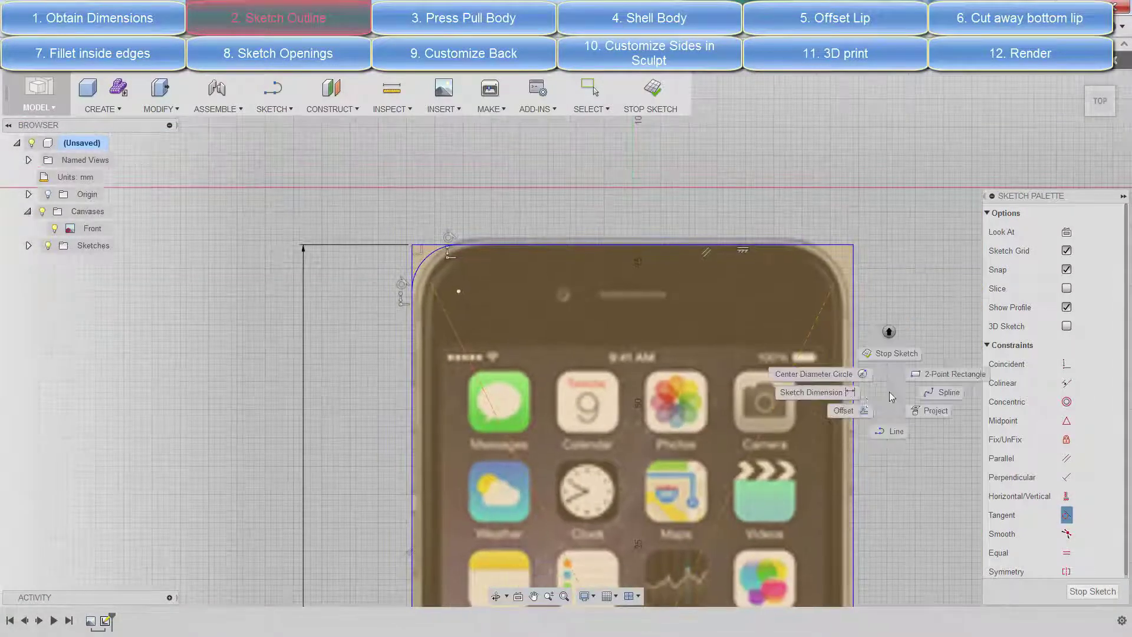
# Draw a vertical line down the centre axis through the phone
pyautogui.press('l')
pyautogui.click(632, 188)
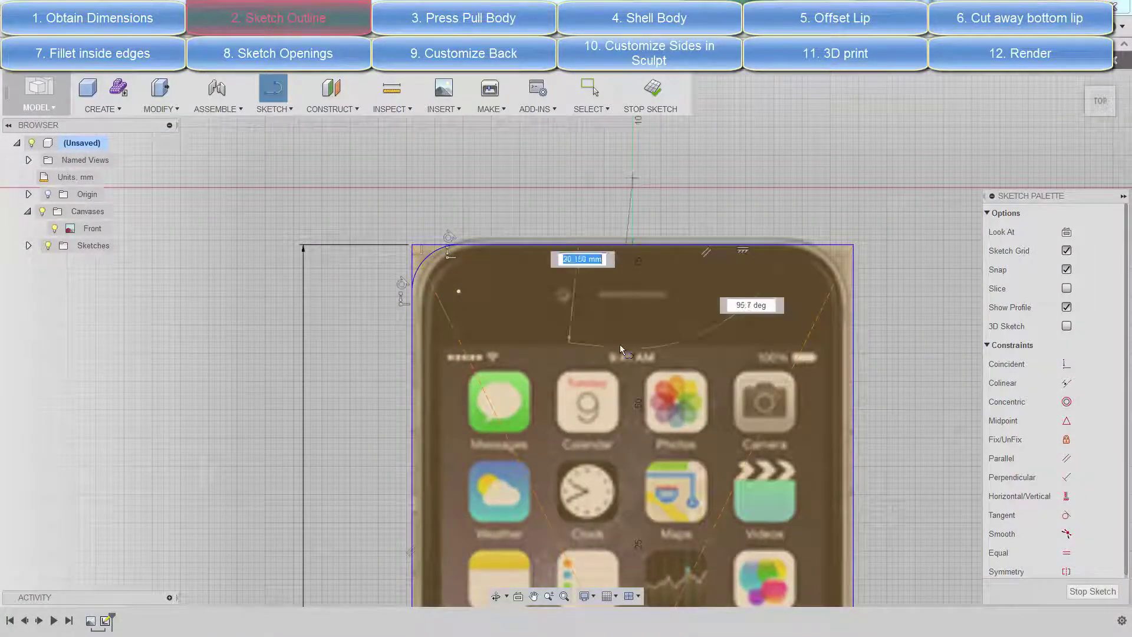
pyautogui.scroll(-3, 622, 347)
pyautogui.scroll(-2, 622, 347)
pyautogui.click(629, 579)
pyautogui.rightClick(630, 579)
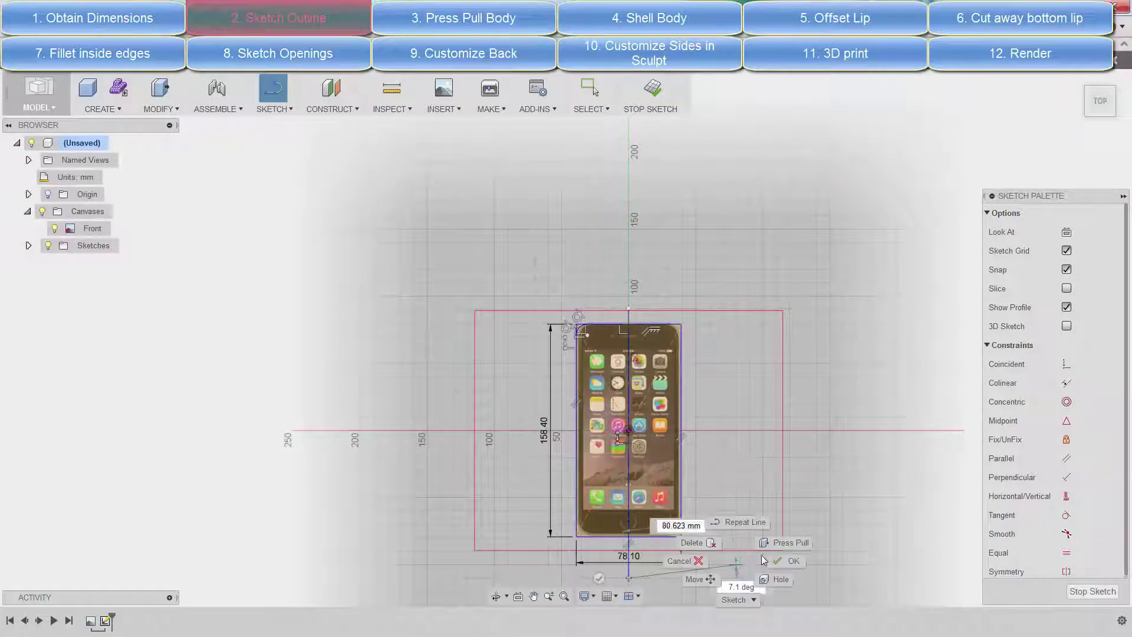
pyautogui.click(683, 551)
# Make the vertical line construction and mirror the top-left corner arc across it
pyautogui.click(1080, 245)
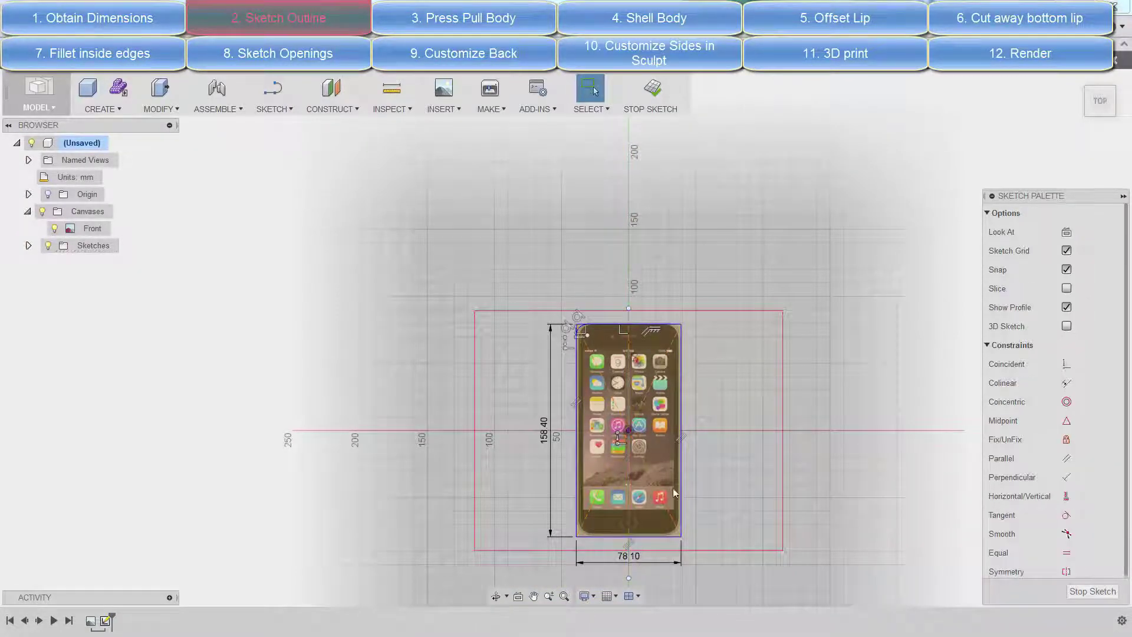
pyautogui.click(286, 112)
pyautogui.click(282, 392)
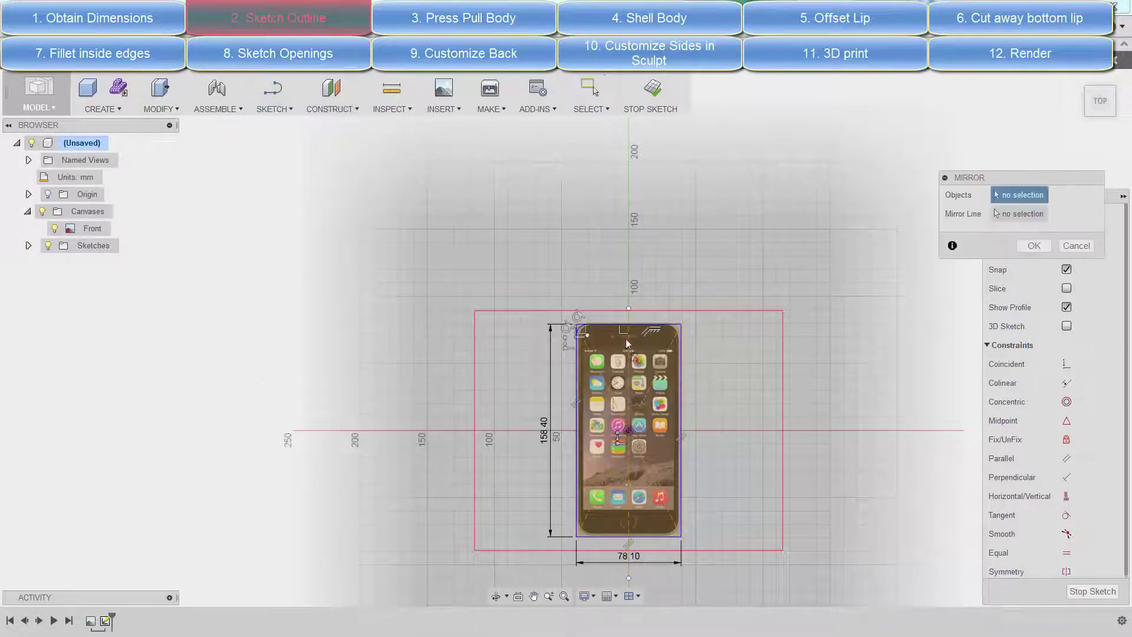
pyautogui.scroll(5, 625, 338)
pyautogui.click(1032, 218)
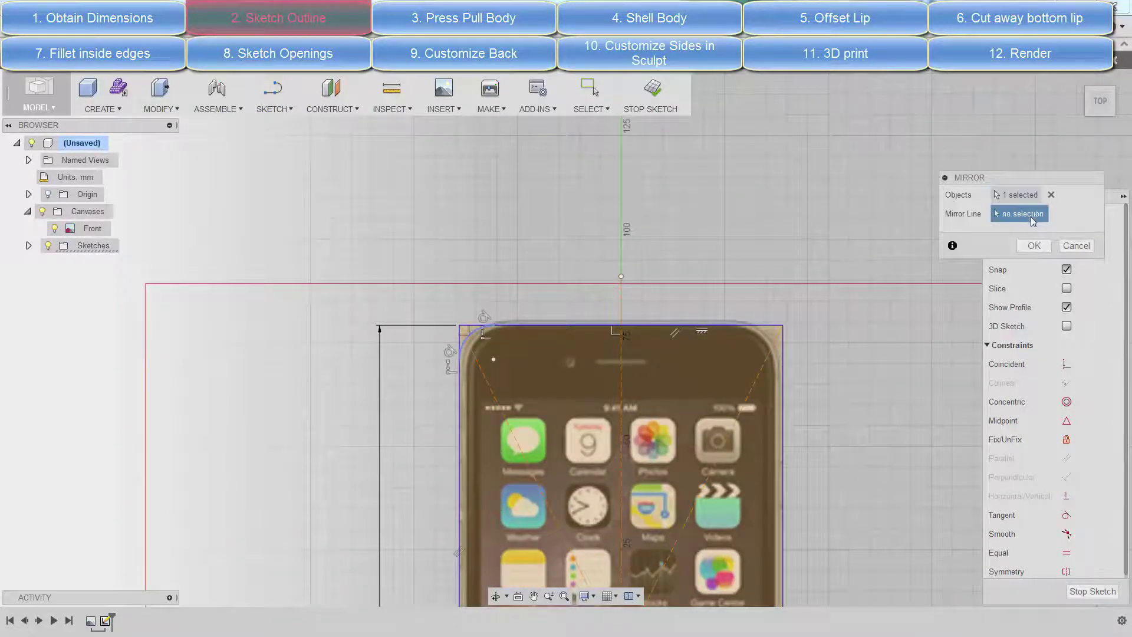
pyautogui.click(624, 365)
pyautogui.click(1033, 245)
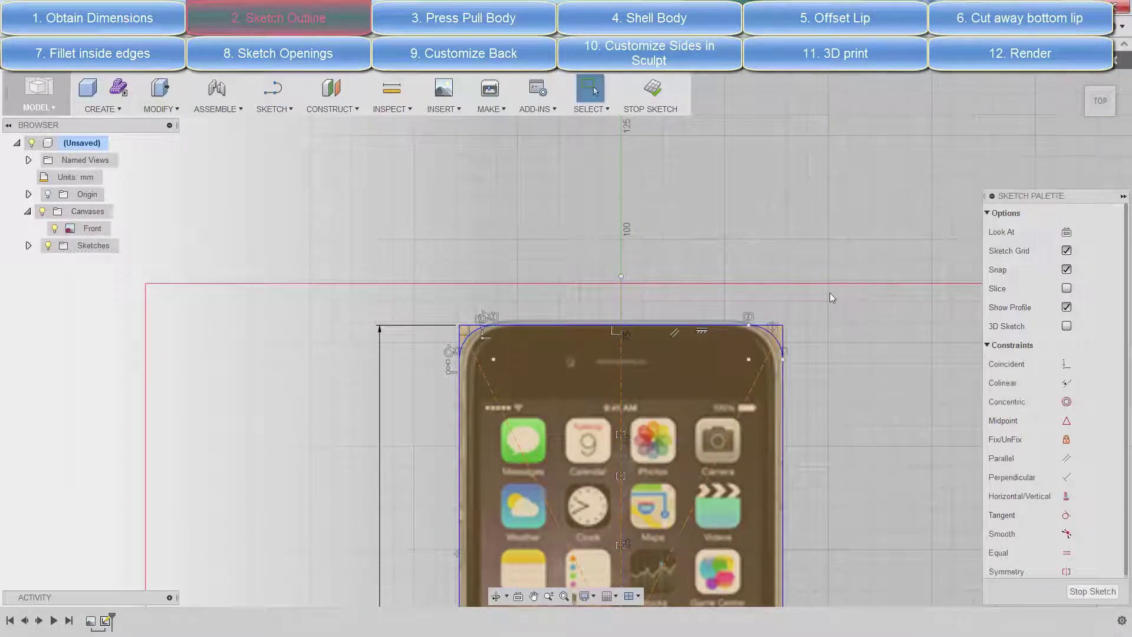
pyautogui.scroll(-4, 830, 292)
pyautogui.scroll(3, 896, 390)
# Draw a horizontal centre line across the phone
pyautogui.rightClick(915, 472)
pyautogui.click(914, 518)
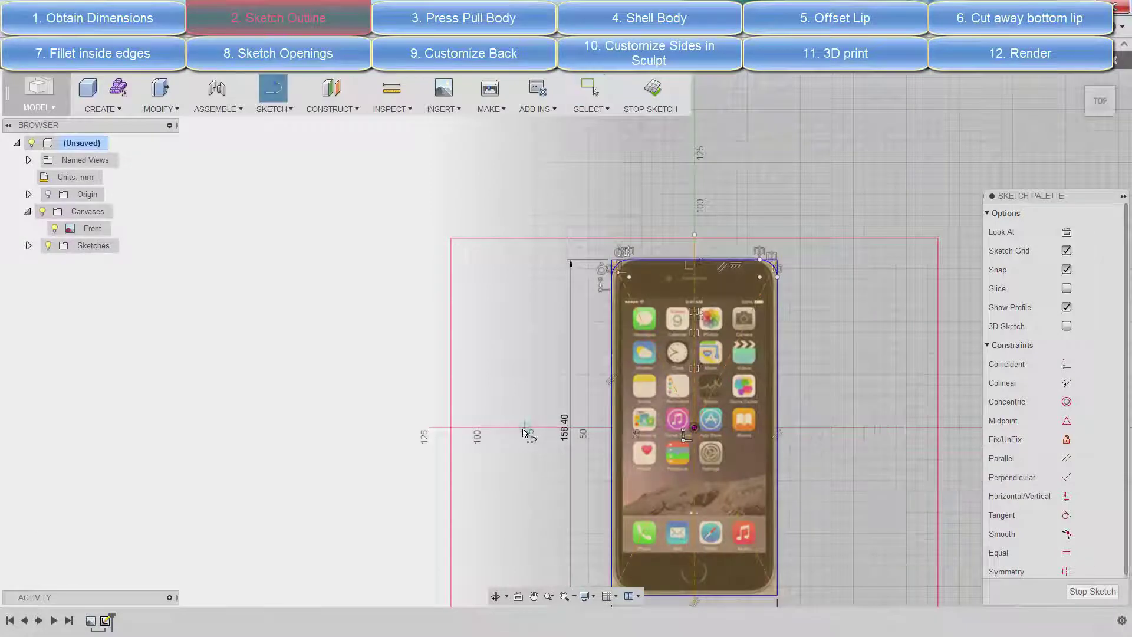
pyautogui.click(845, 428)
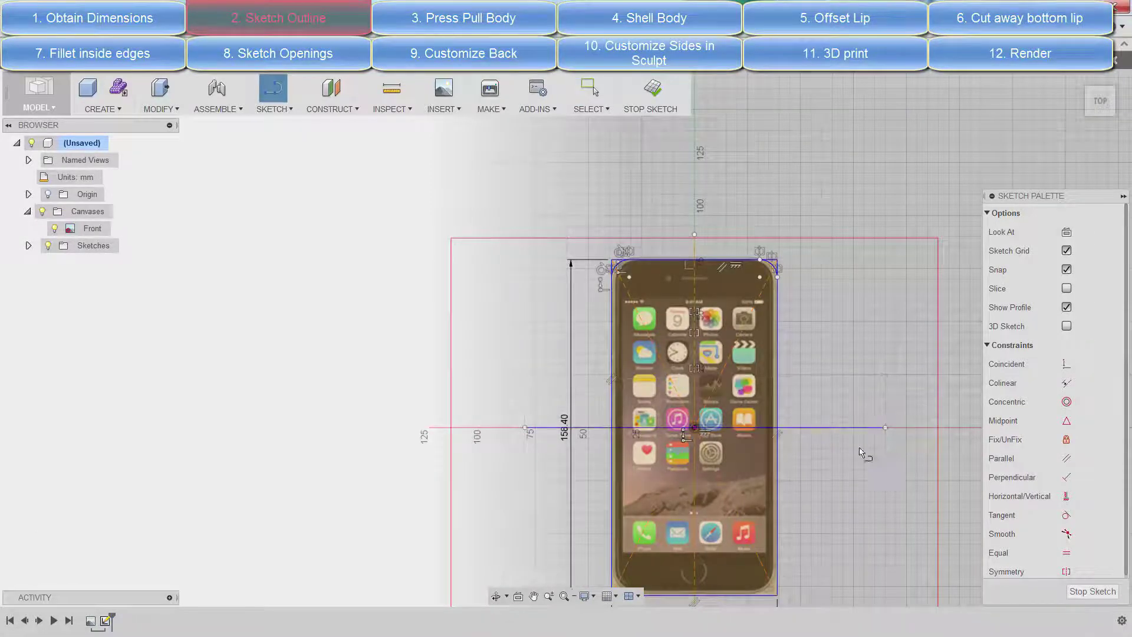
pyautogui.rightClick(845, 430)
pyautogui.click(895, 428)
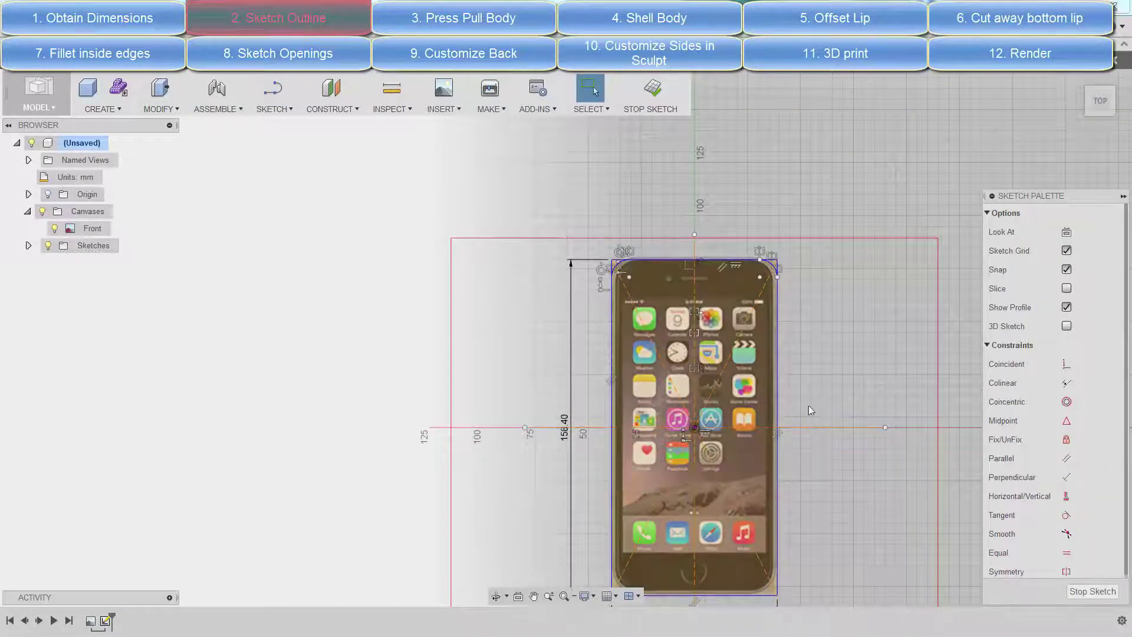
pyautogui.rightClick(853, 334)
pyautogui.press('Escape')
# Mirror both top corner arcs across the horizontal centre line
pyautogui.click(274, 109)
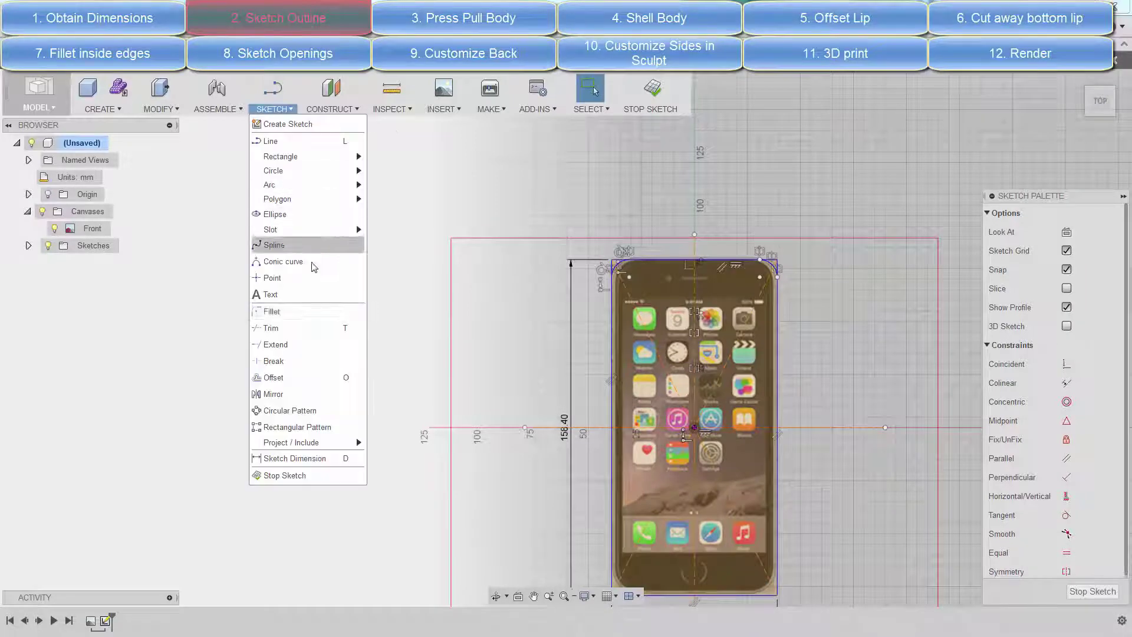
pyautogui.click(314, 390)
pyautogui.scroll(3, 646, 270)
pyautogui.click(597, 247)
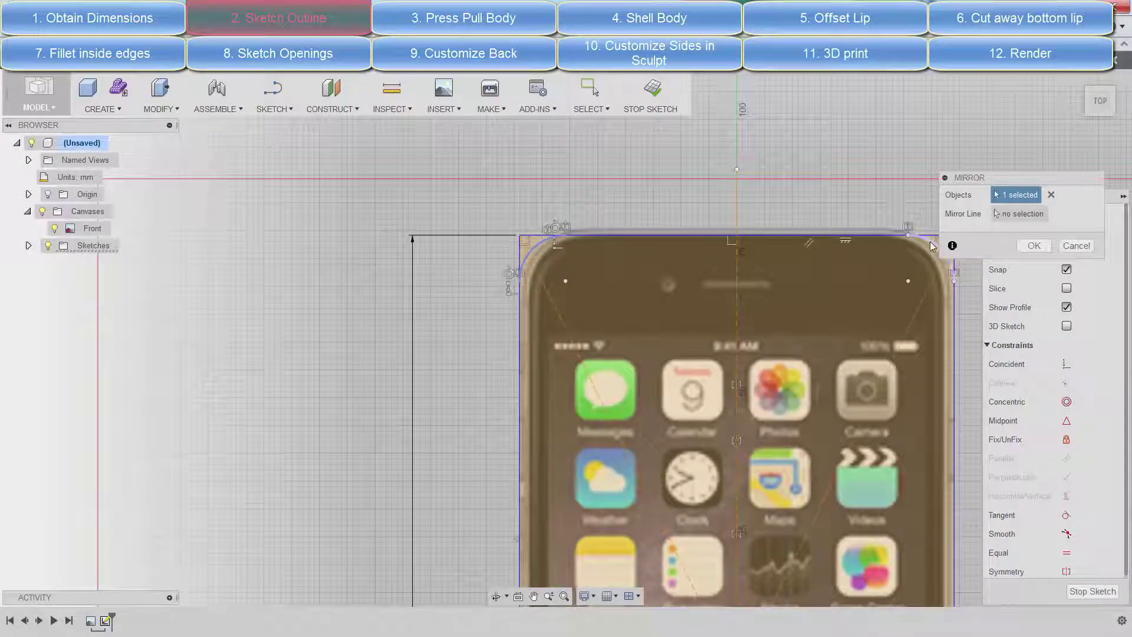
pyautogui.click(932, 247)
pyautogui.scroll(-3, 801, 314)
pyautogui.scroll(3, 922, 560)
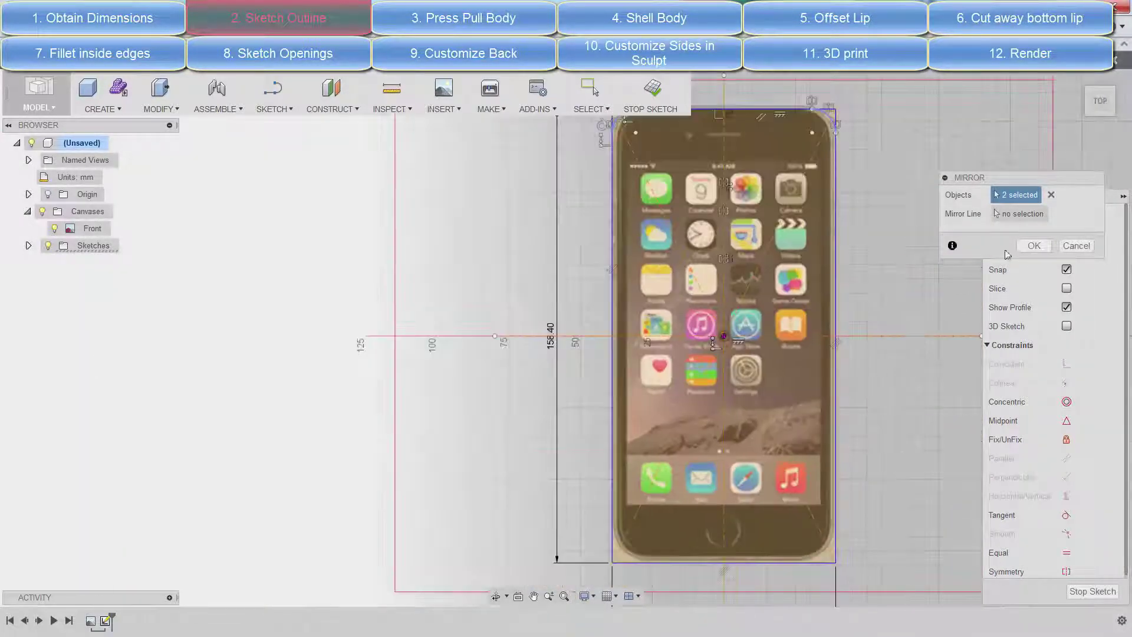
pyautogui.click(1017, 214)
pyautogui.click(899, 334)
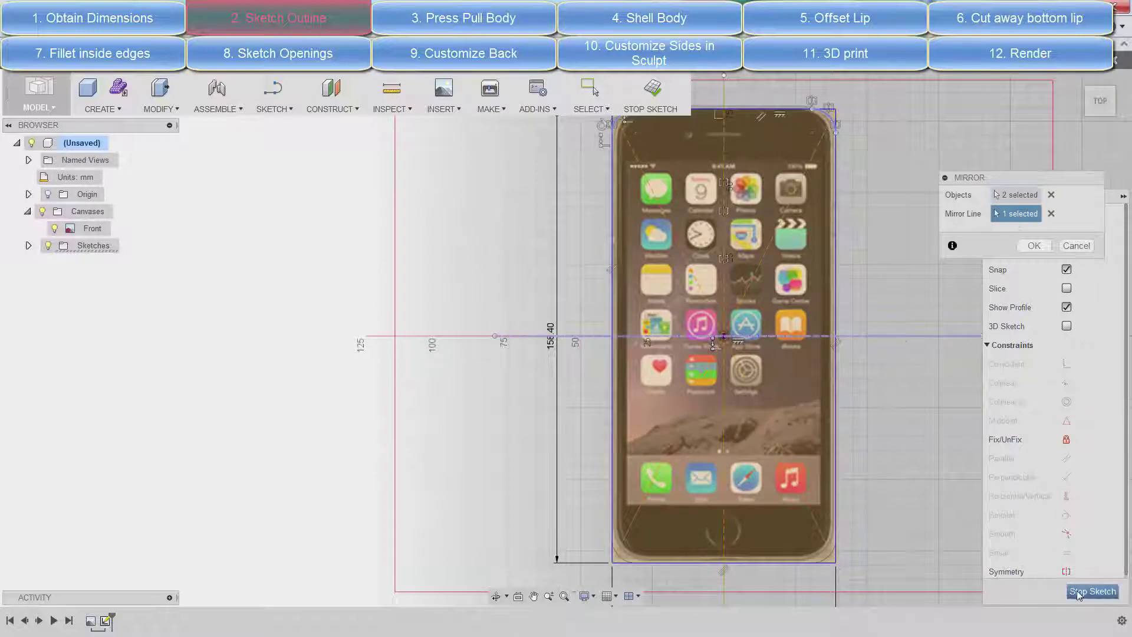
pyautogui.click(1034, 245)
pyautogui.scroll(-2, 386, 128)
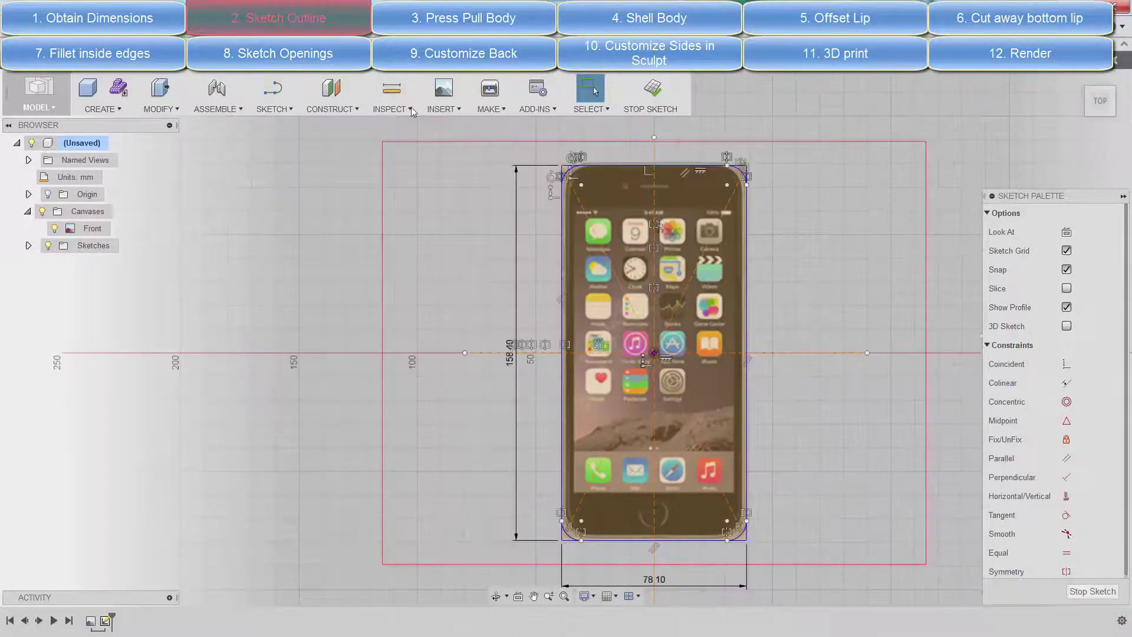
# Finish the phone outline sketch
pyautogui.click(274, 109)
pyautogui.scroll(3, 551, 141)
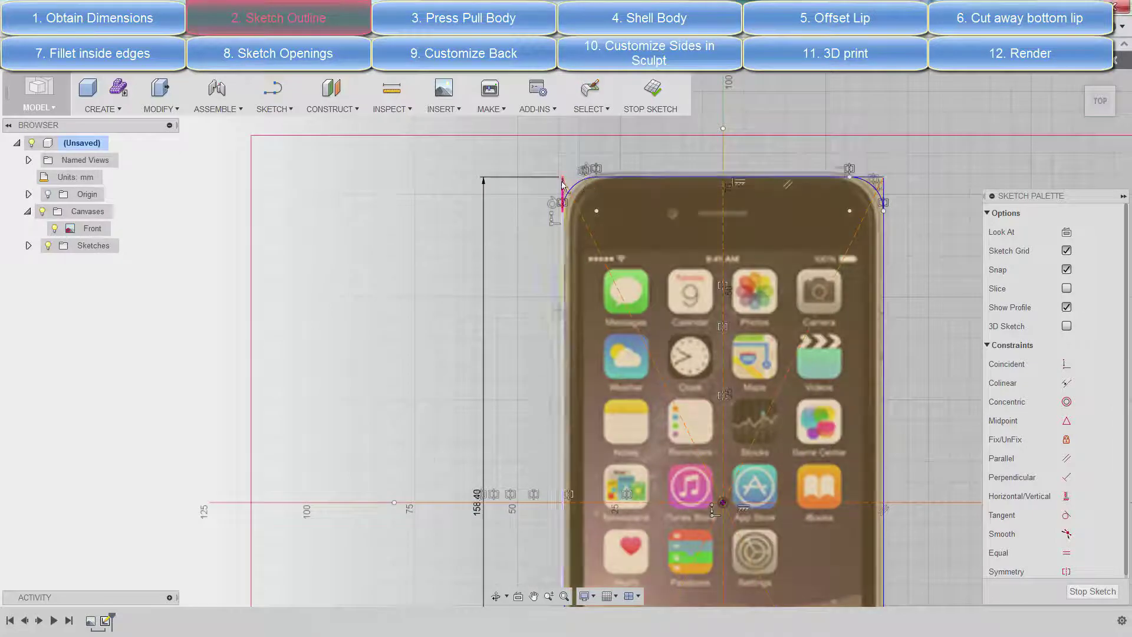
pyautogui.scroll(-2, 883, 412)
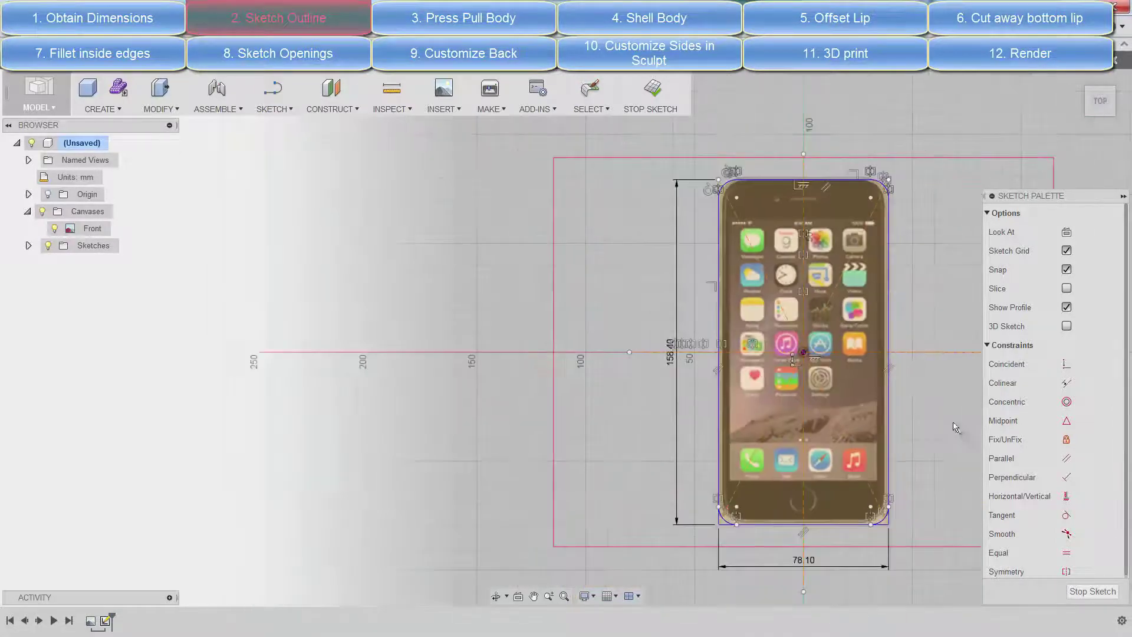
pyautogui.scroll(2, 883, 483)
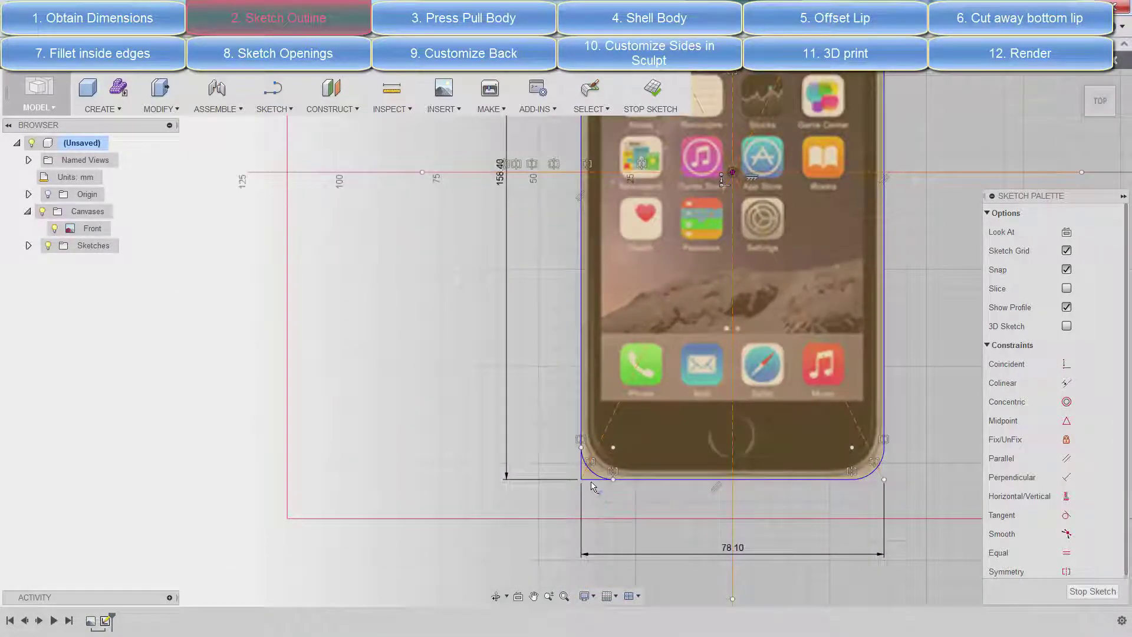
pyautogui.scroll(-1, 593, 486)
pyautogui.scroll(-2, 592, 487)
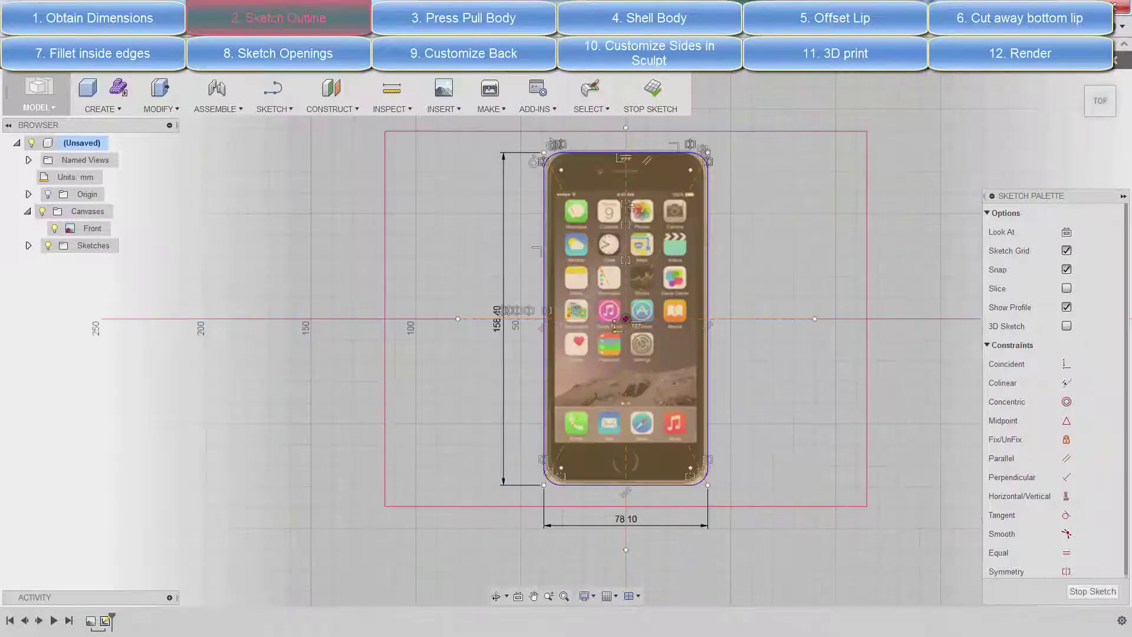
pyautogui.click(1073, 597)
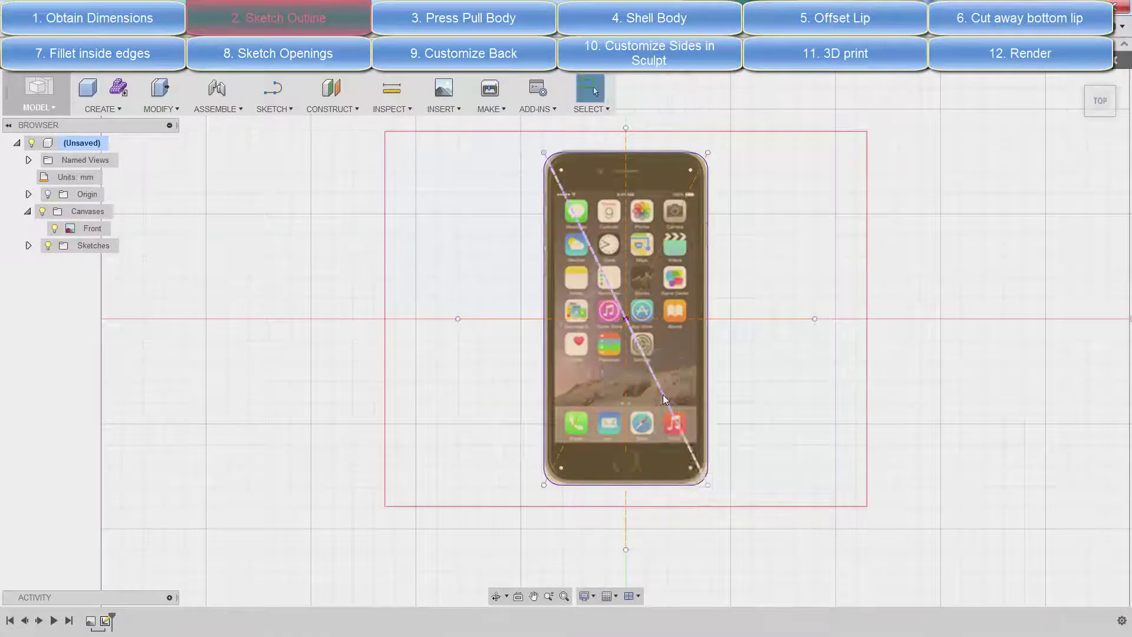
pyautogui.rightClick(662, 394)
# Extrude the outline profile symmetrically by 7.4/2 mm on each side
pyautogui.click(716, 347)
pyautogui.click(677, 375)
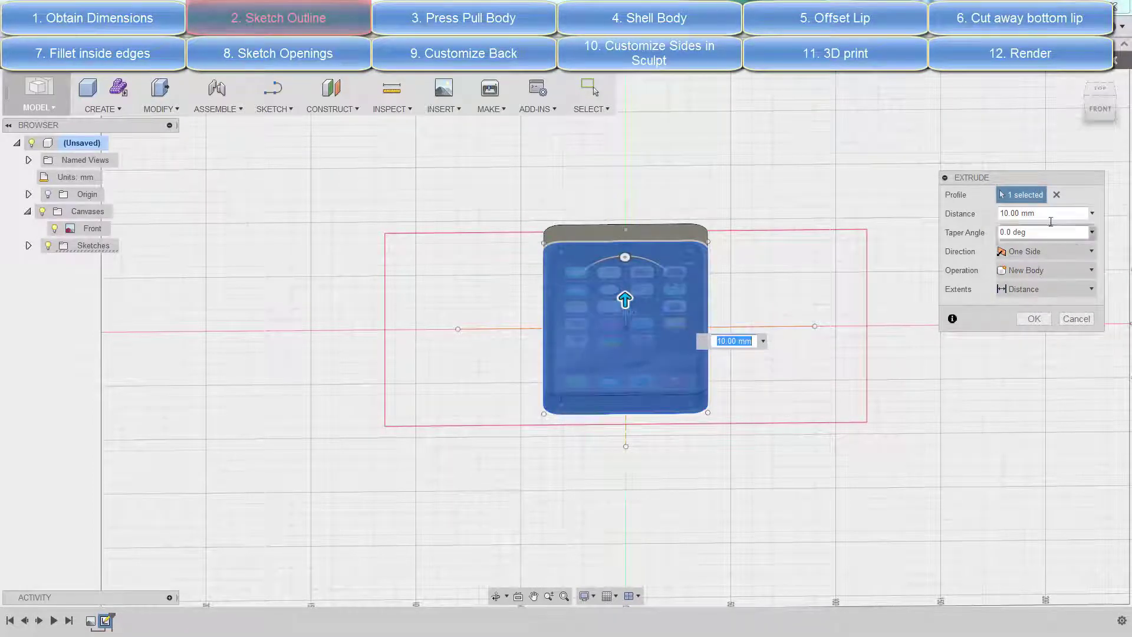
pyautogui.click(1013, 212)
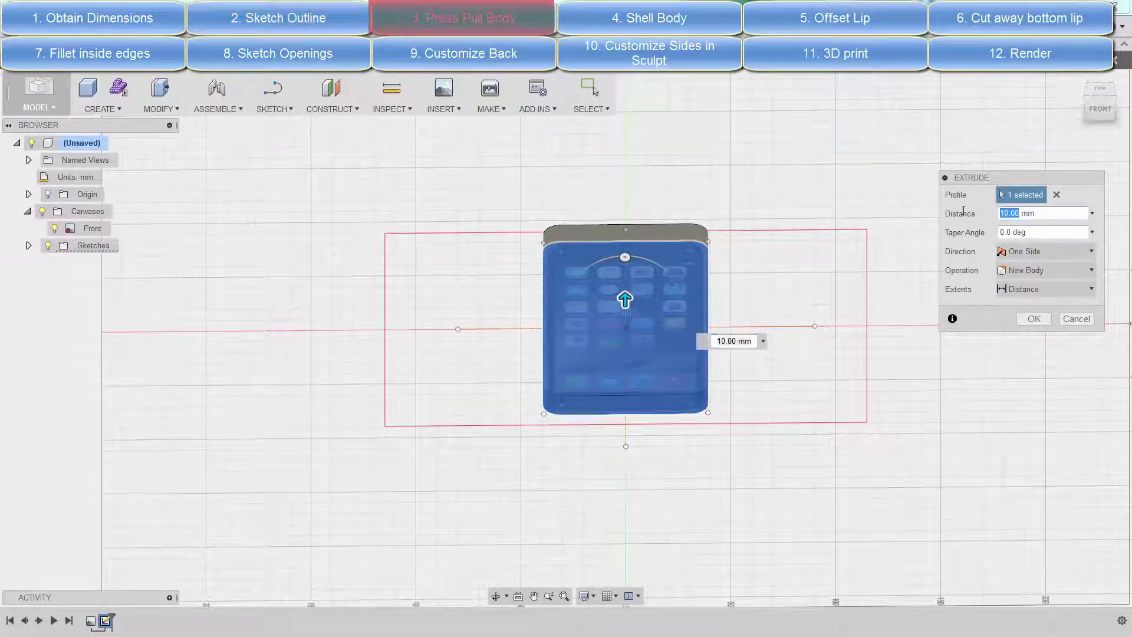
pyautogui.write('7')
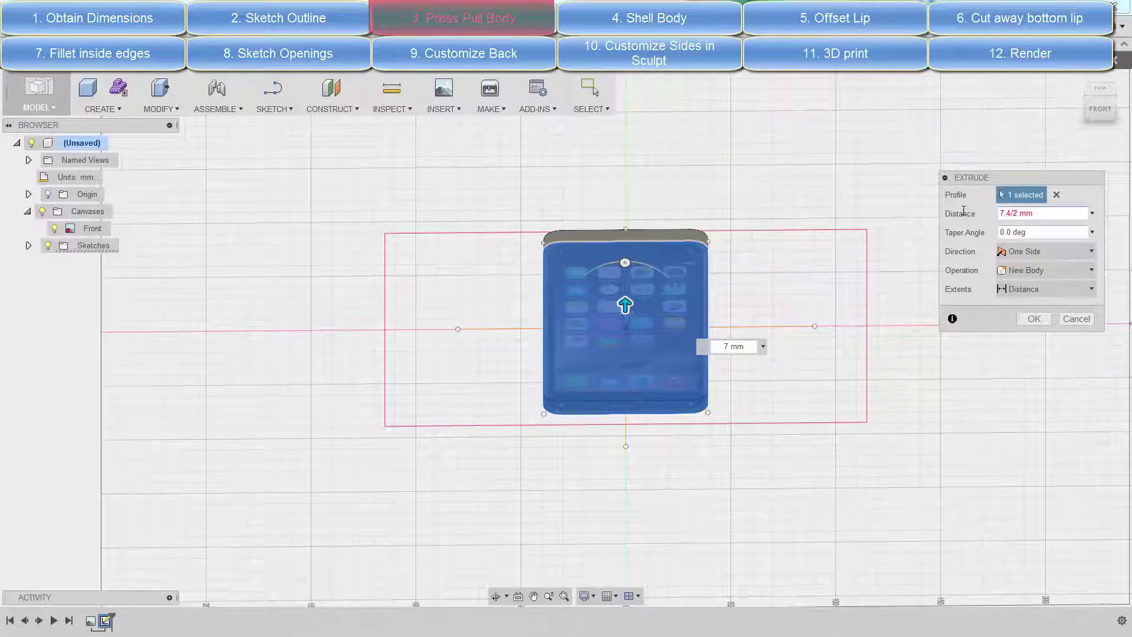
pyautogui.press('Delete')
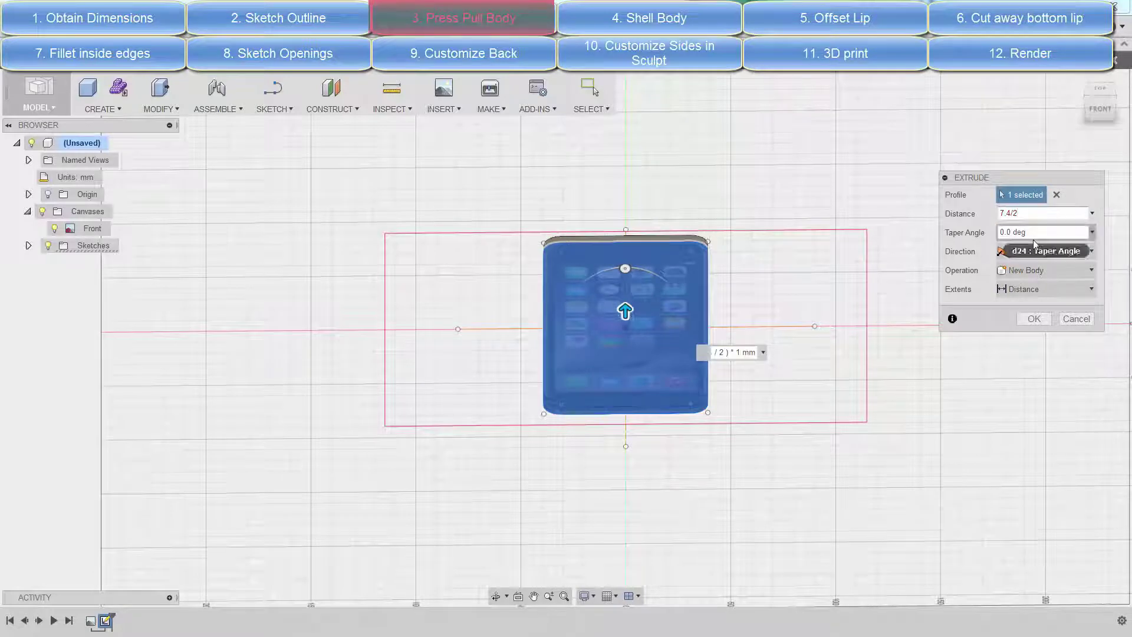
pyautogui.click(1047, 251)
pyautogui.click(1049, 290)
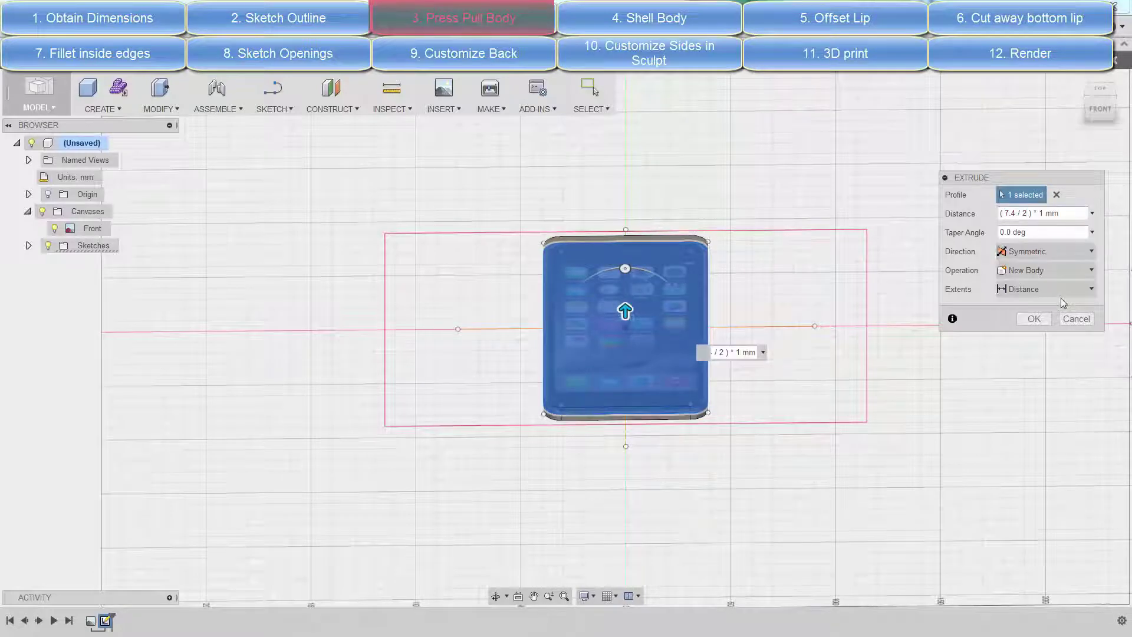
# Confirm the extrusion and shell the phone body outward with 1 mm thickness
pyautogui.click(1036, 319)
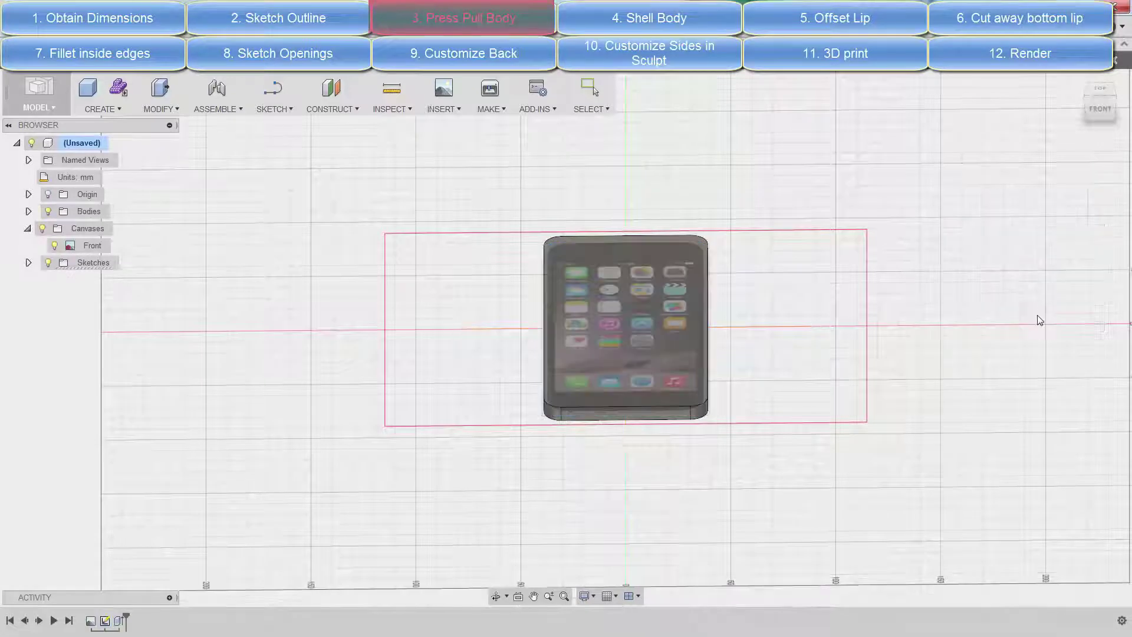
pyautogui.click(108, 112)
pyautogui.click(160, 109)
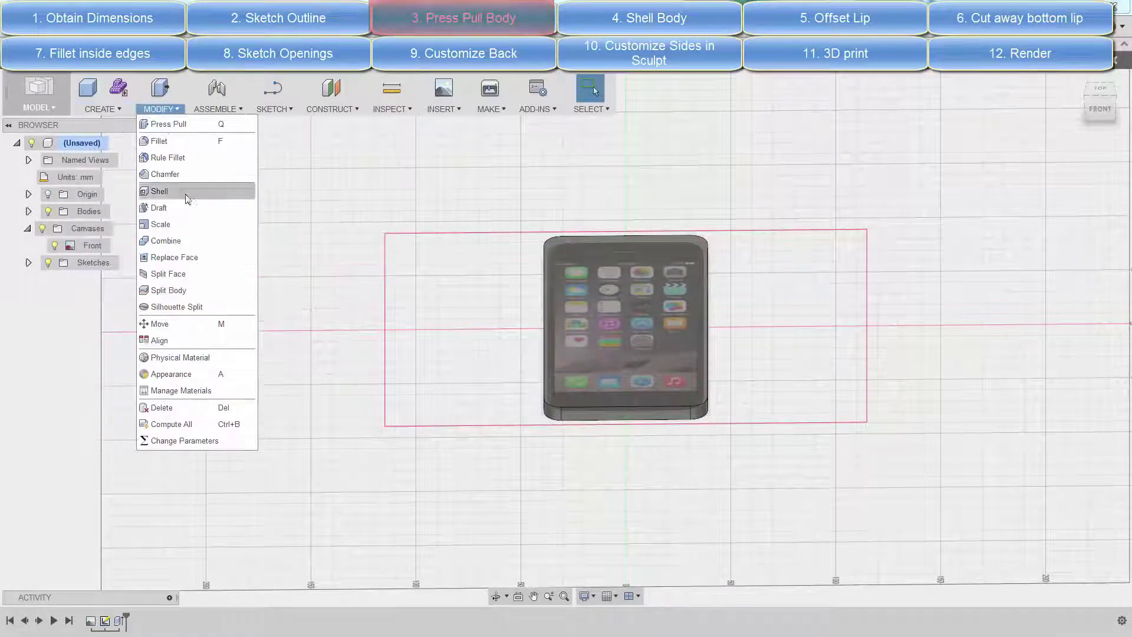
pyautogui.click(162, 189)
pyautogui.click(617, 324)
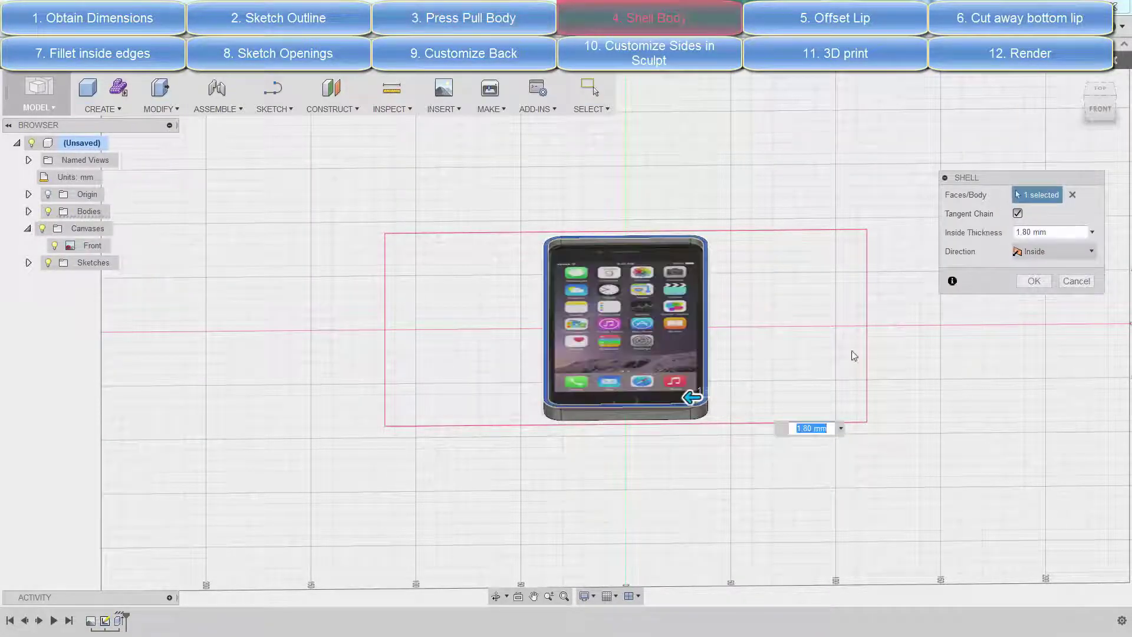
pyautogui.click(1050, 250)
pyautogui.click(1041, 279)
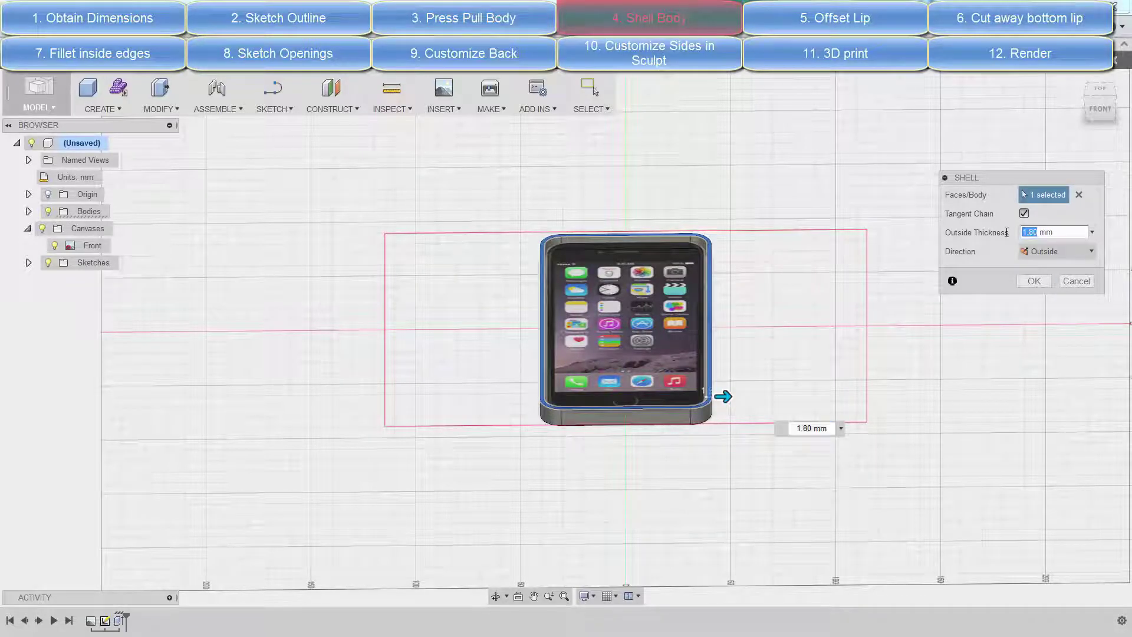
pyautogui.write('1')
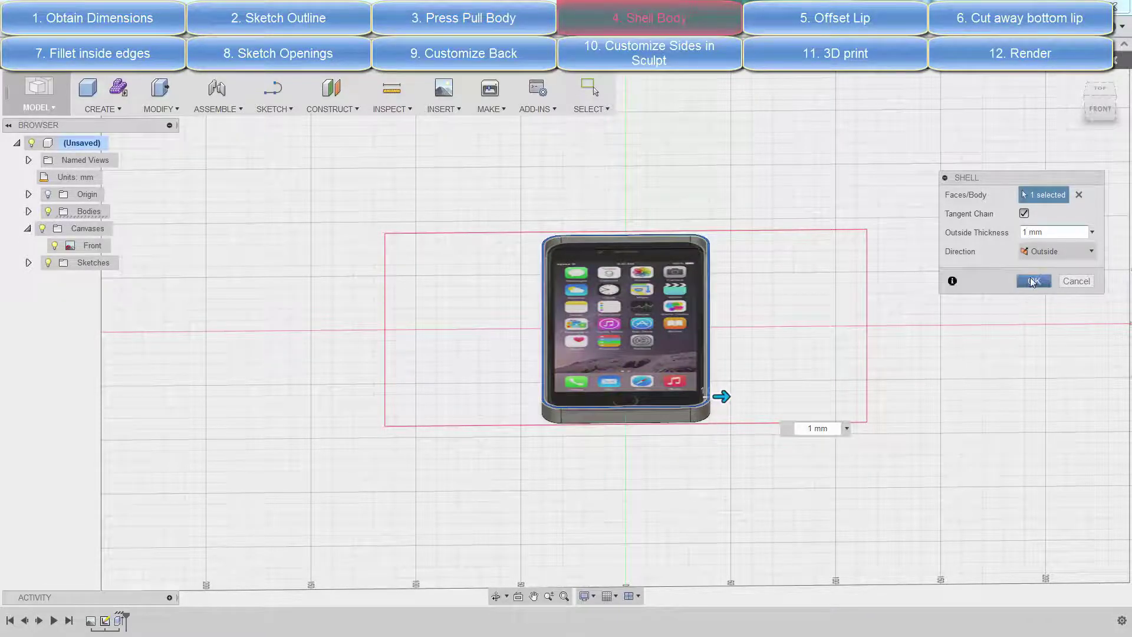
pyautogui.moveTo(625, 328); pyautogui.dragTo(801, 288, button='middle')
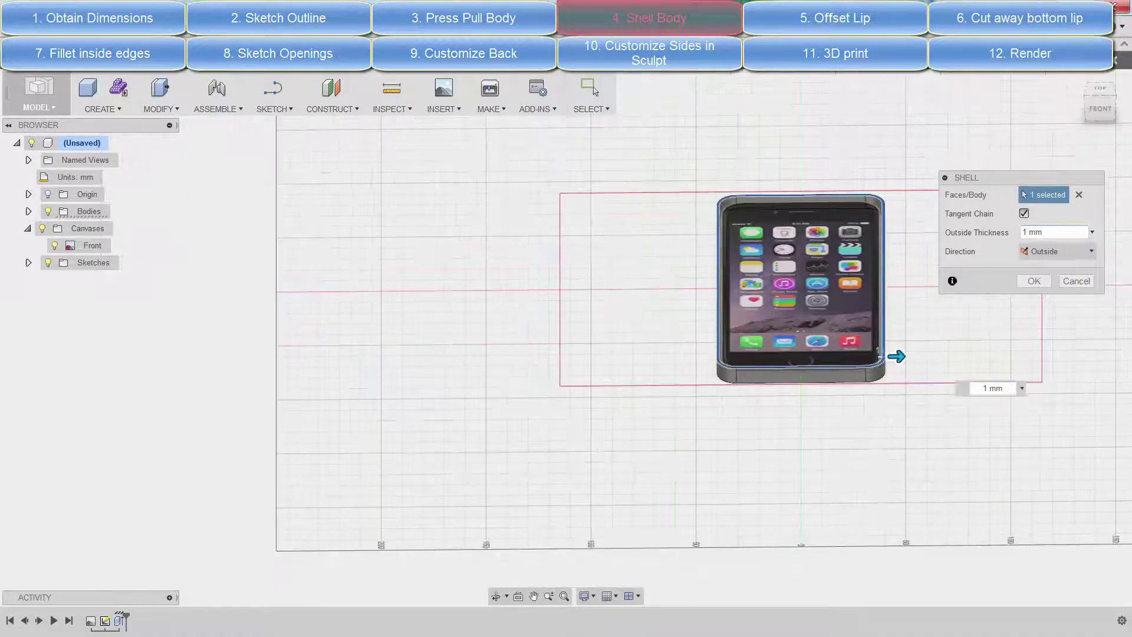
pyautogui.click(1038, 281)
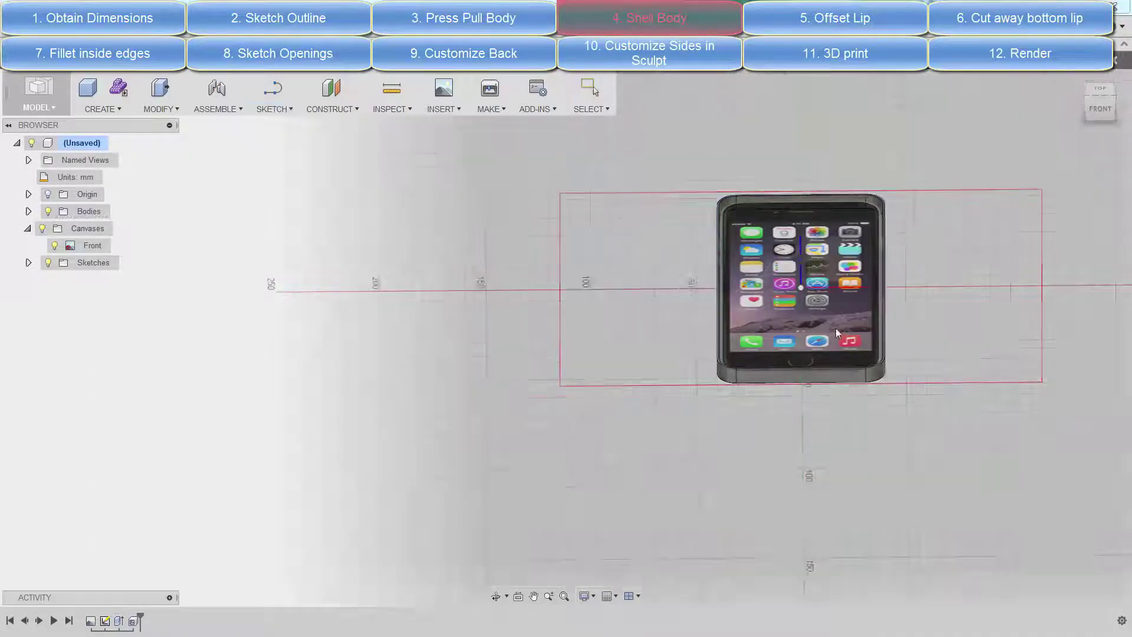
pyautogui.scroll(5, 825, 328)
pyautogui.scroll(3, 811, 324)
pyautogui.scroll(3, 811, 324)
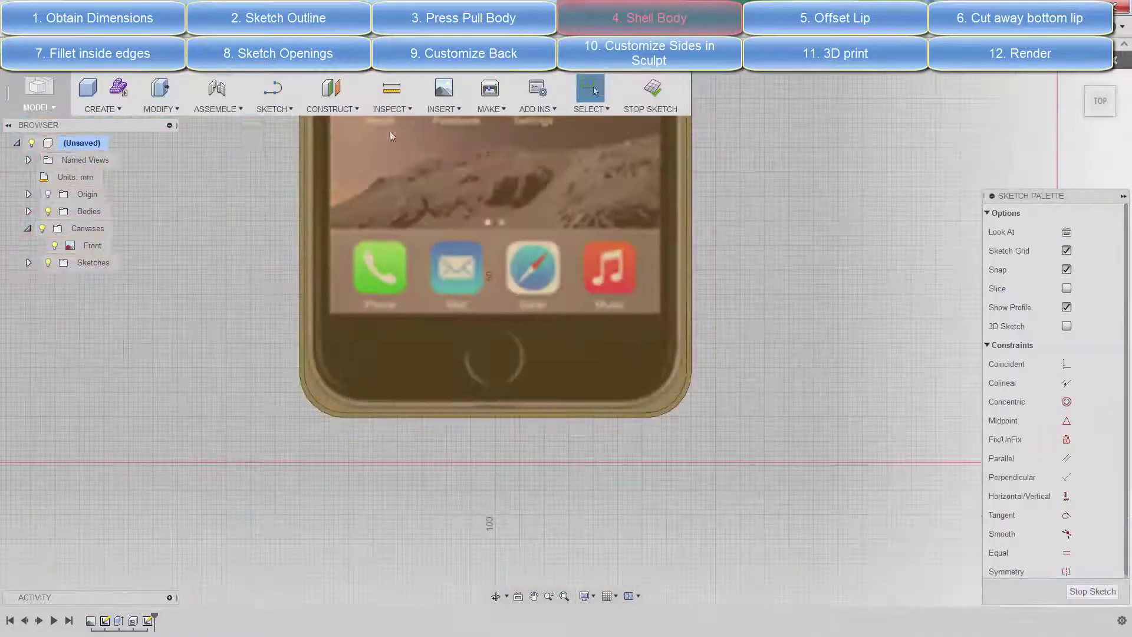
# Offset the phone outline loop by 2
pyautogui.click(273, 109)
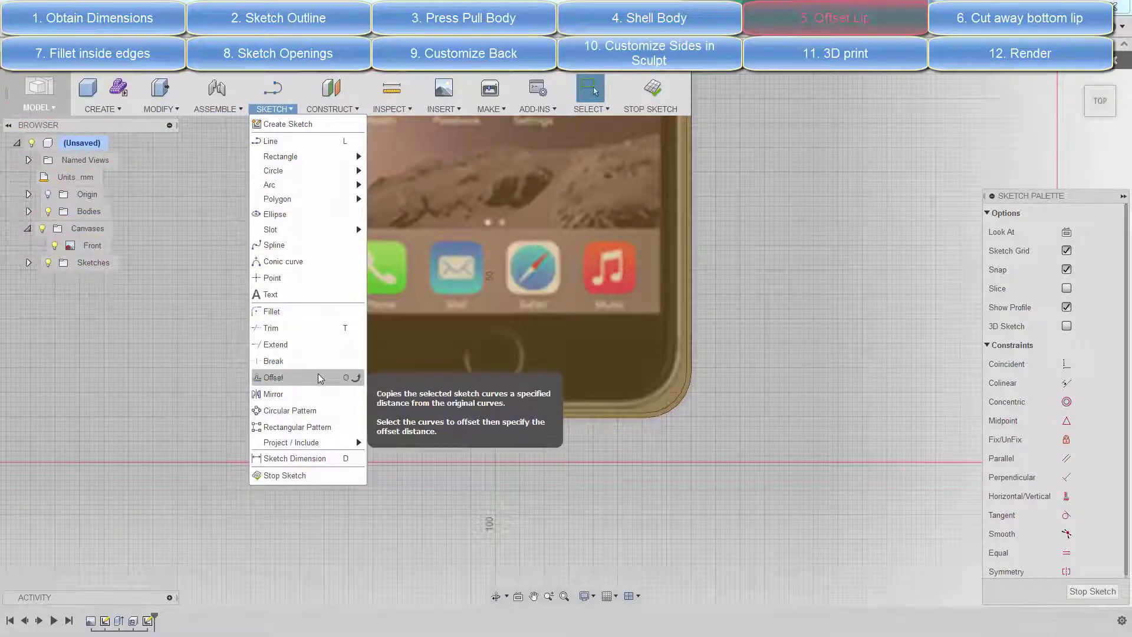
pyautogui.click(277, 378)
pyautogui.click(348, 411)
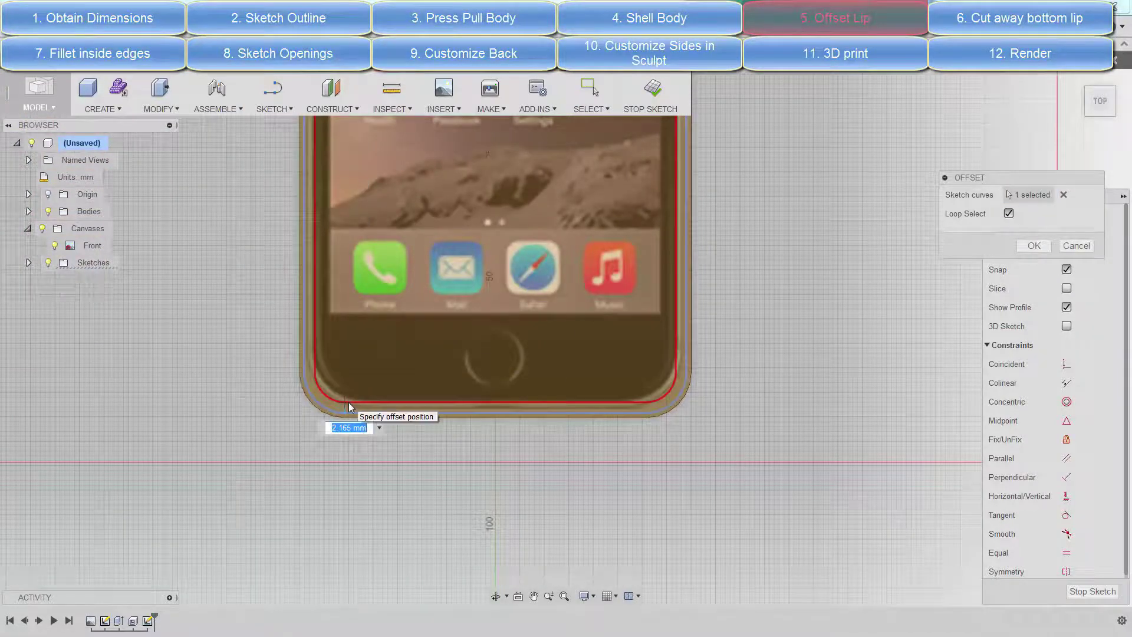
pyautogui.write('2')
pyautogui.press('Return')
# Project the outer corner arc into the sketch
pyautogui.rightClick(387, 475)
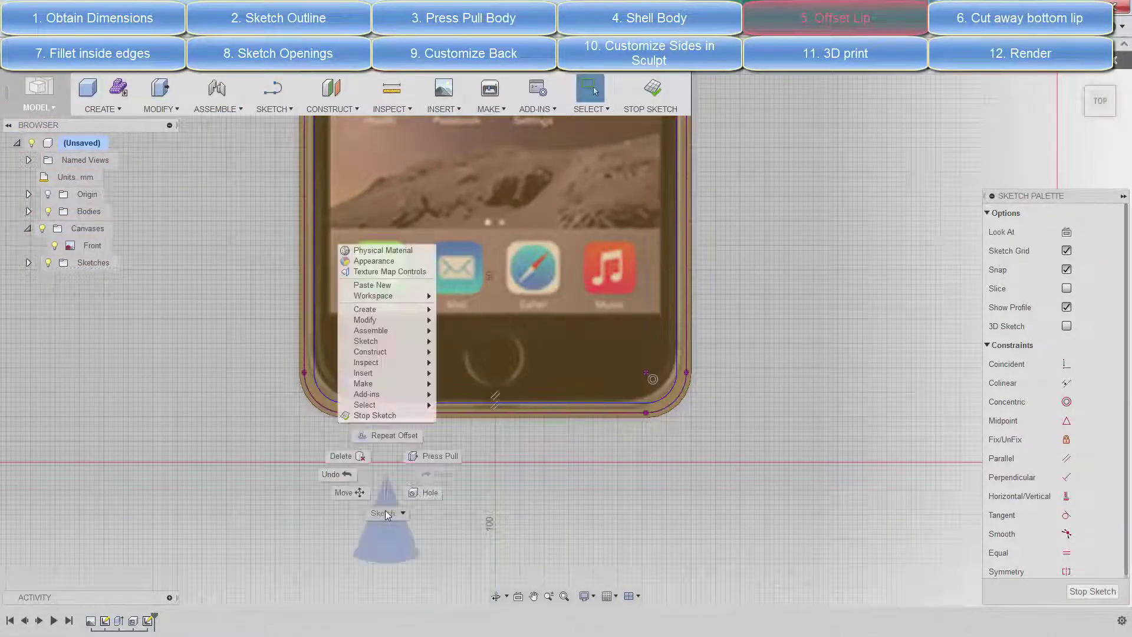
pyautogui.click(386, 540)
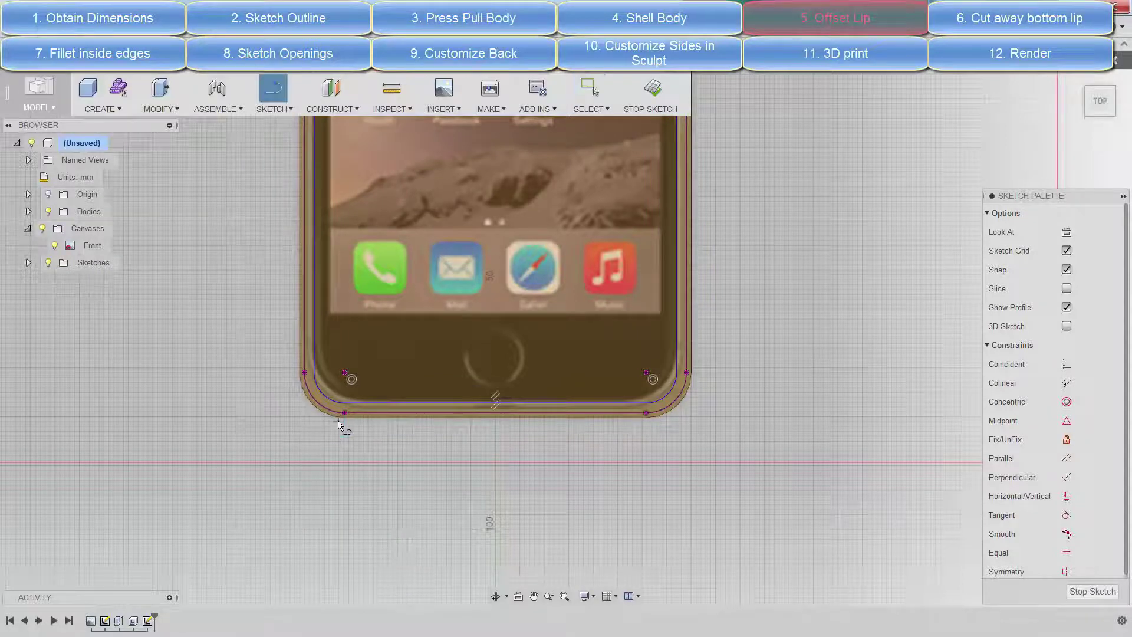
pyautogui.scroll(3, 344, 424)
pyautogui.scroll(2, 349, 424)
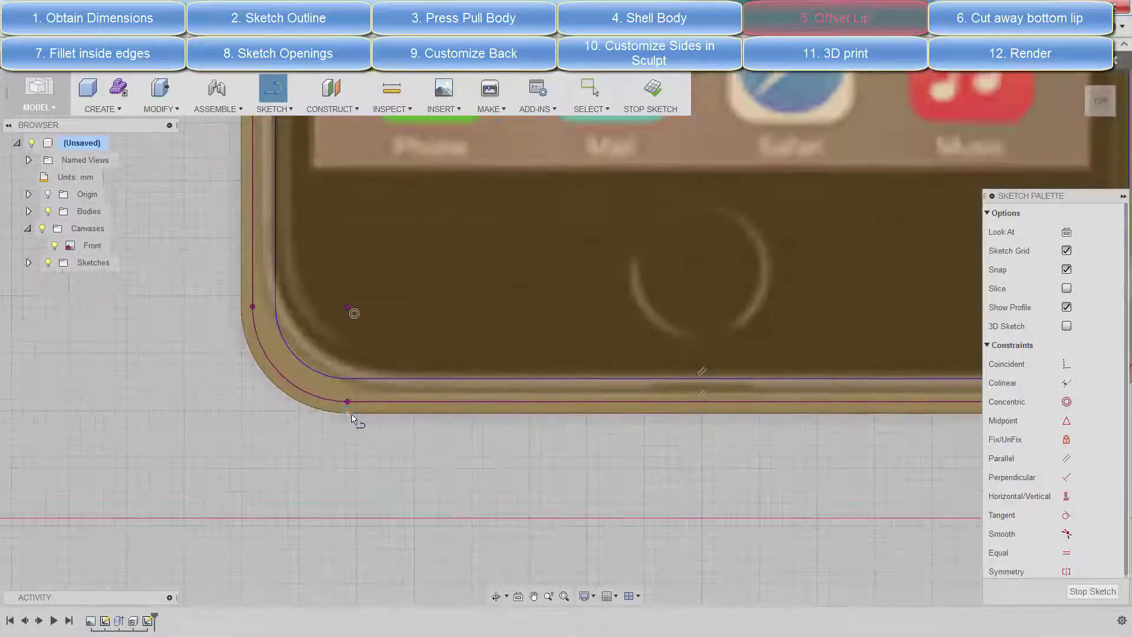
pyautogui.rightClick(352, 418)
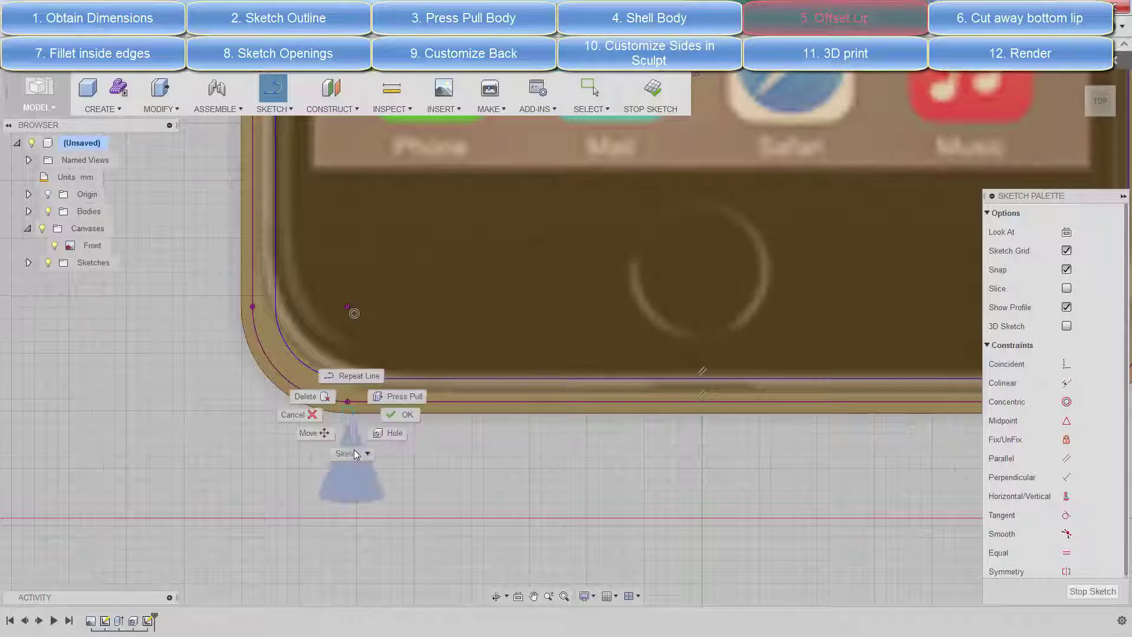
pyautogui.click(389, 463)
pyautogui.click(323, 413)
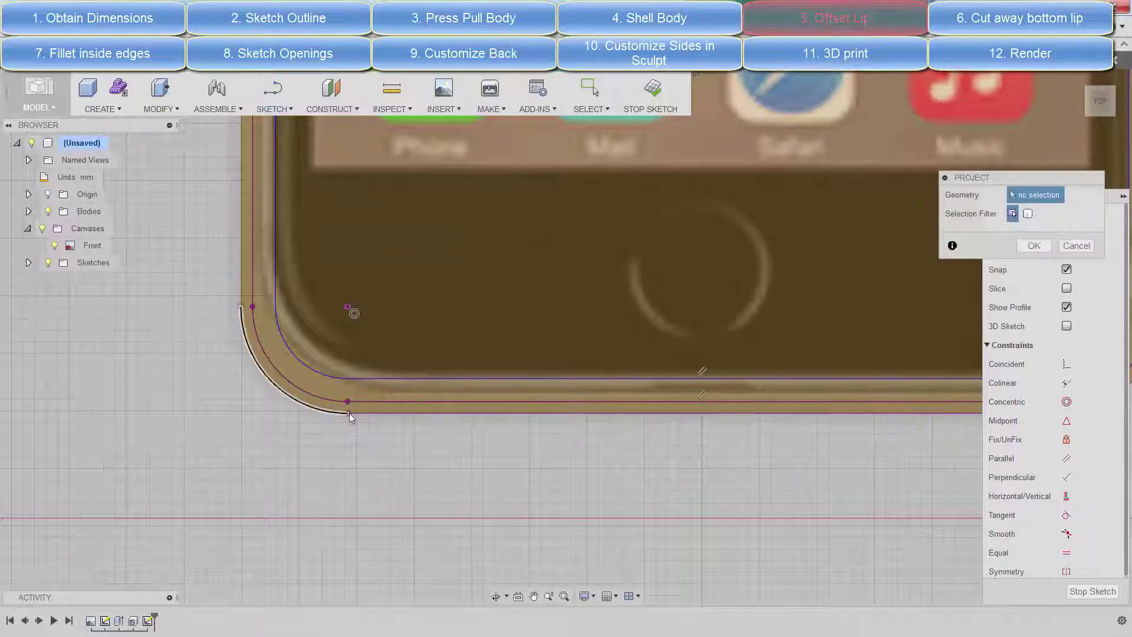
# Draw the left lip line up to the top edge
pyautogui.rightClick(362, 404)
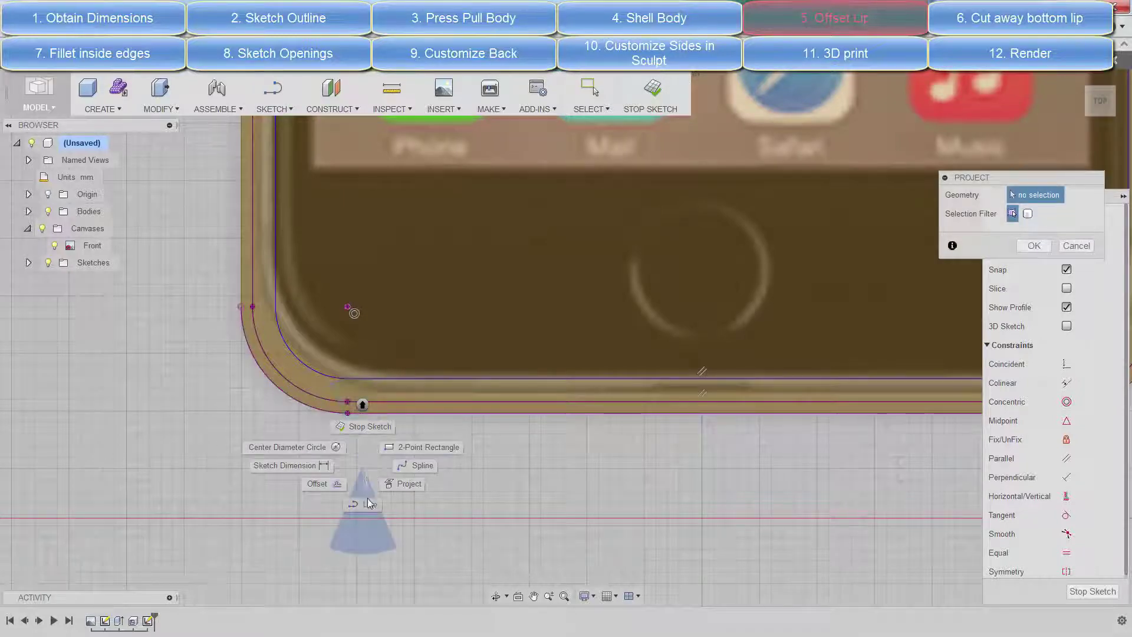
pyautogui.click(366, 519)
pyautogui.scroll(-10, 348, 420)
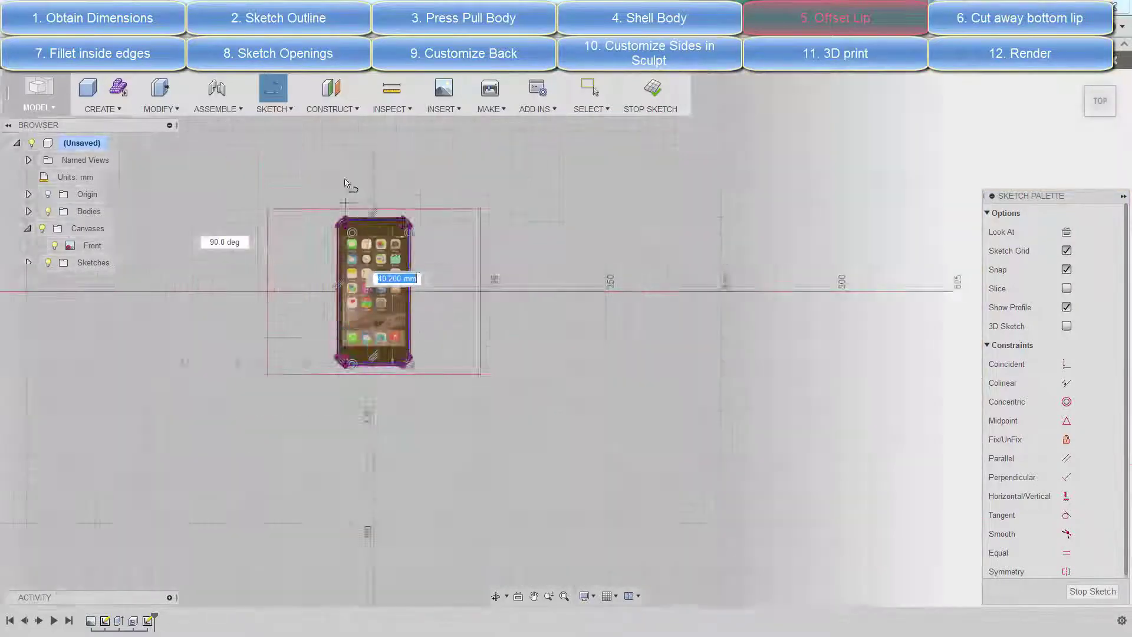
pyautogui.scroll(4, 349, 201)
pyautogui.scroll(4, 348, 340)
pyautogui.scroll(3, 347, 341)
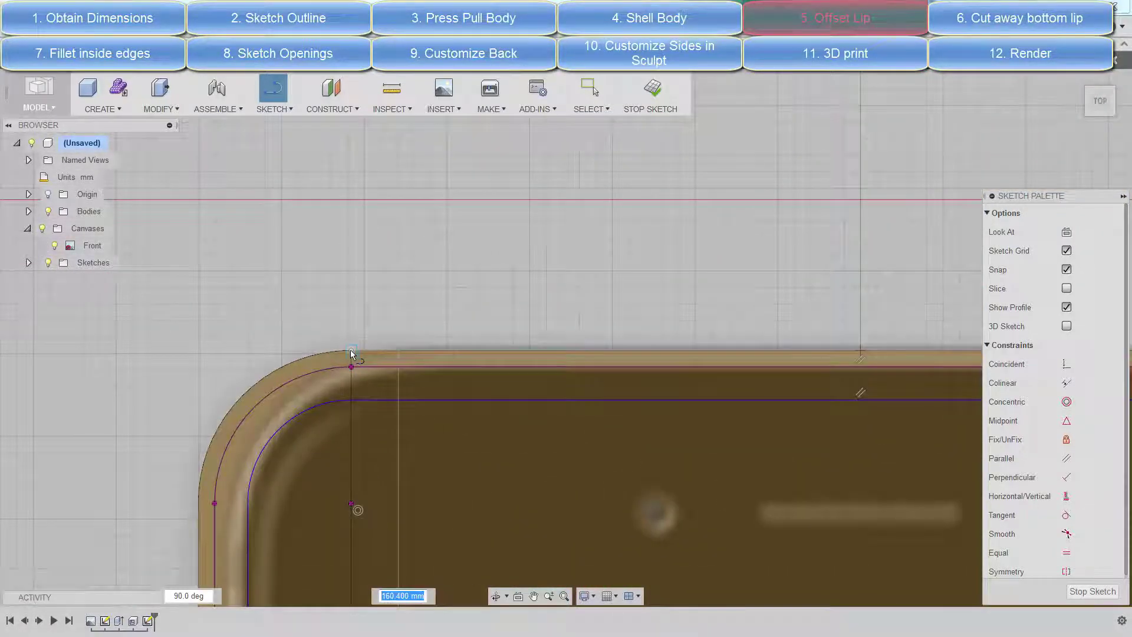
pyautogui.click(350, 352)
pyautogui.scroll(-1, 316, 385)
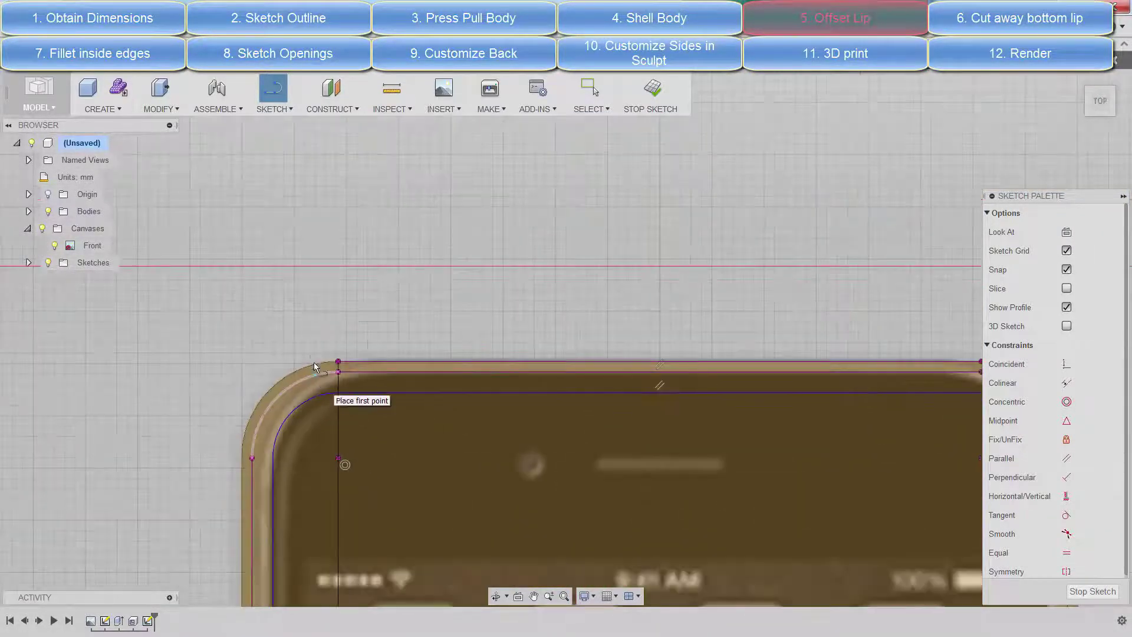
pyautogui.scroll(-3, 310, 362)
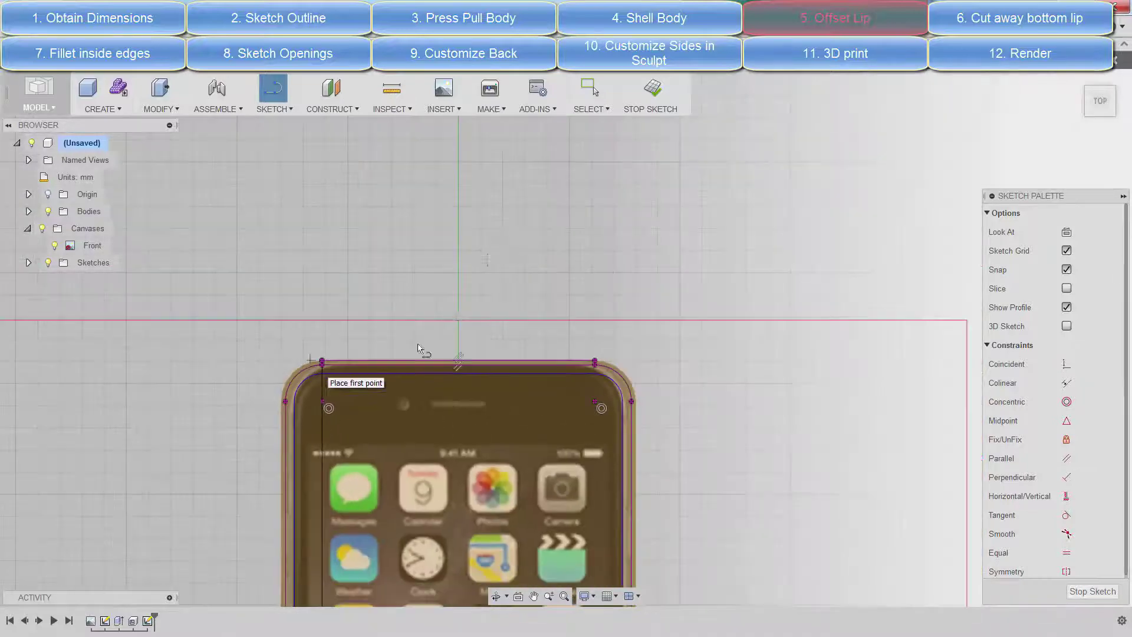
# Draw a vertical construction line from the top-edge midpoint to the bottom edge
pyautogui.click(457, 320)
pyautogui.scroll(-3, 457, 320)
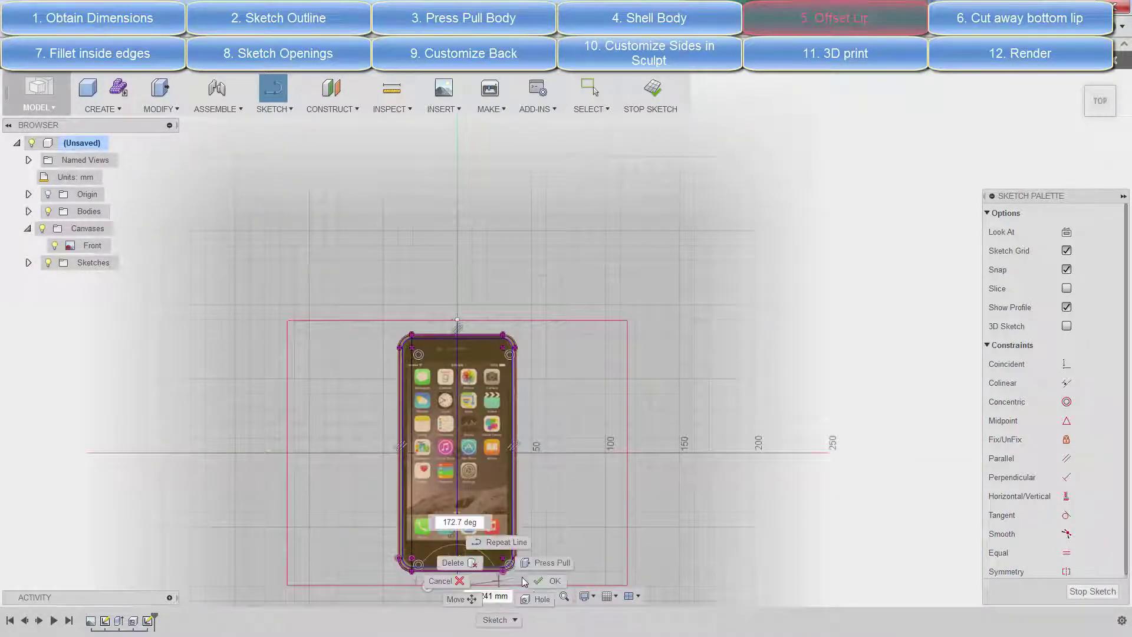
pyautogui.click(458, 584)
pyautogui.press('Escape')
pyautogui.click(1072, 233)
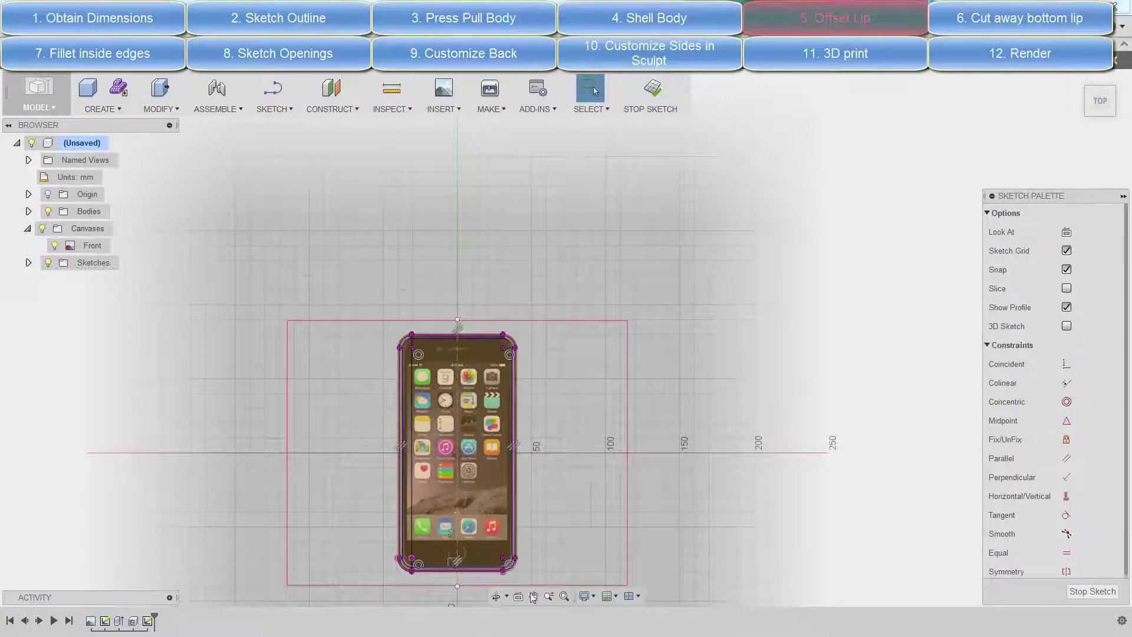
pyautogui.scroll(3, 455, 575)
# Mirror the left lip line across the centre construction line and finish the sketch
pyautogui.click(236, 106)
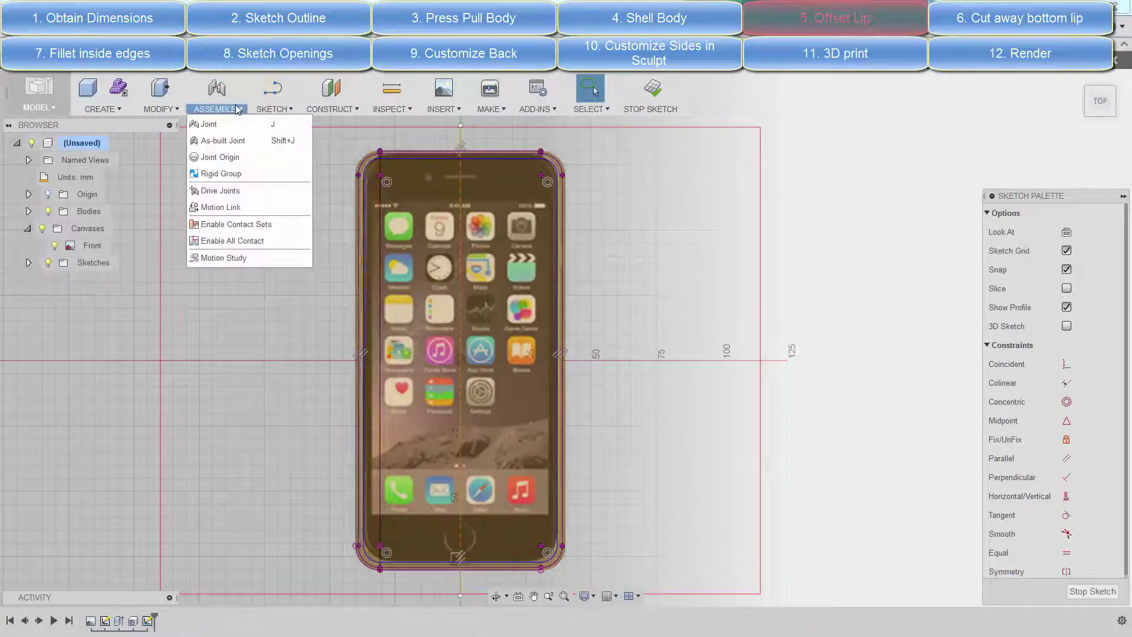
pyautogui.click(277, 426)
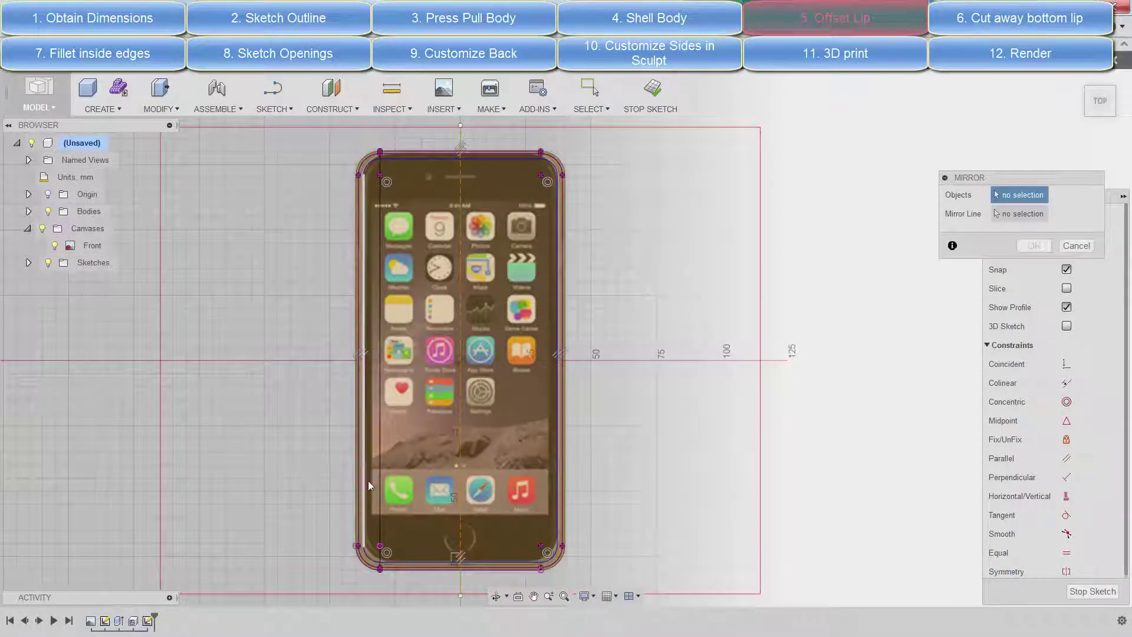
pyautogui.click(381, 510)
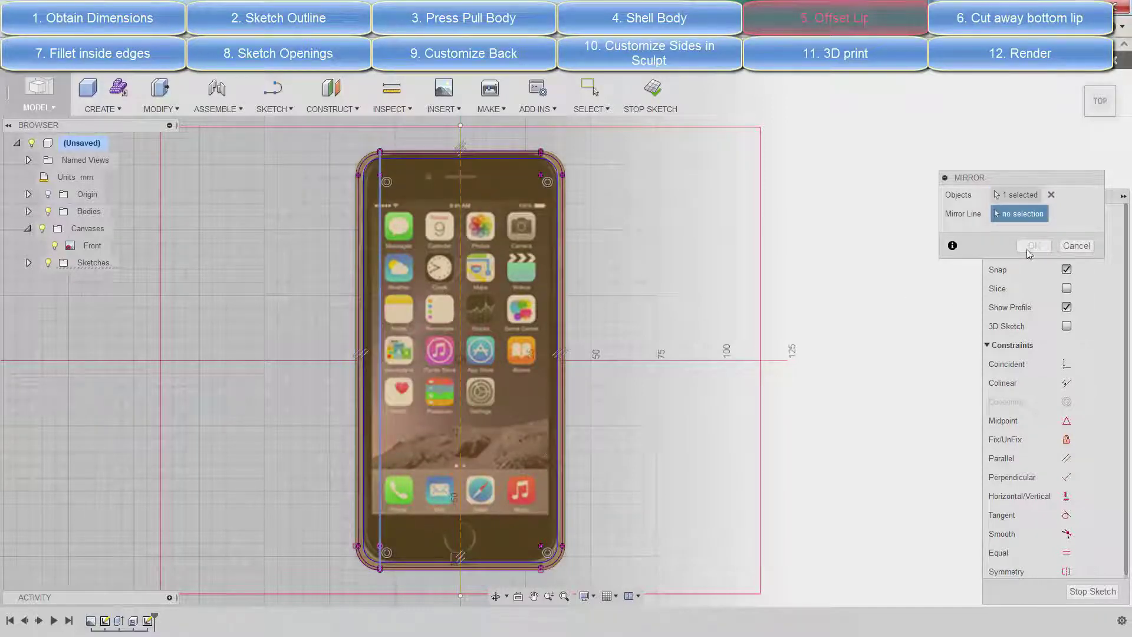
pyautogui.click(461, 427)
pyautogui.click(1034, 245)
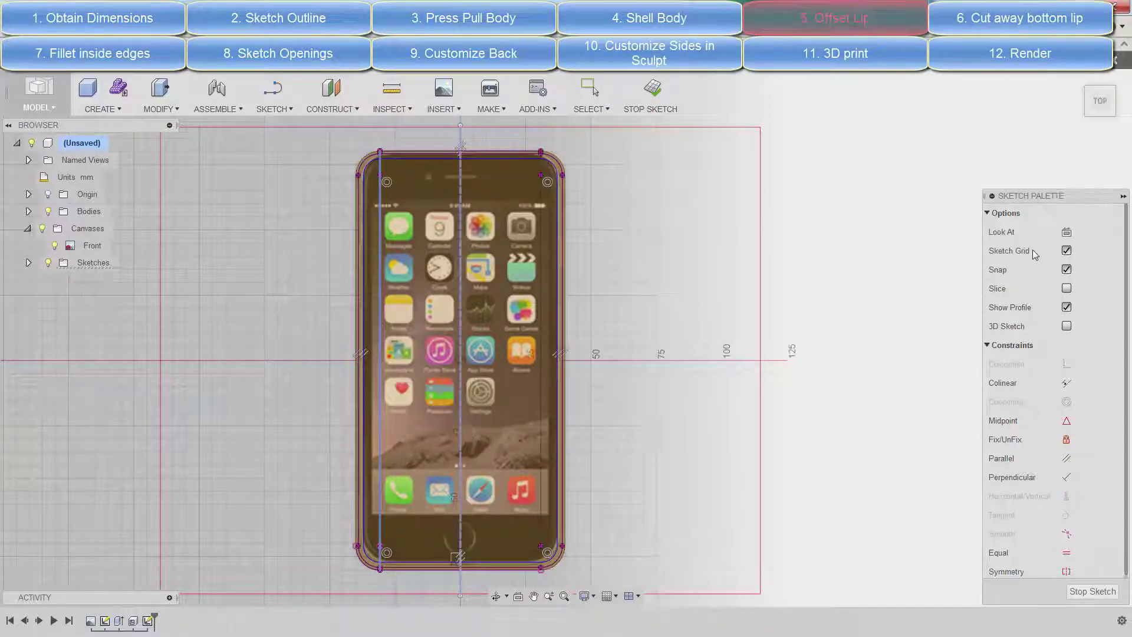
pyautogui.scroll(-2, 684, 497)
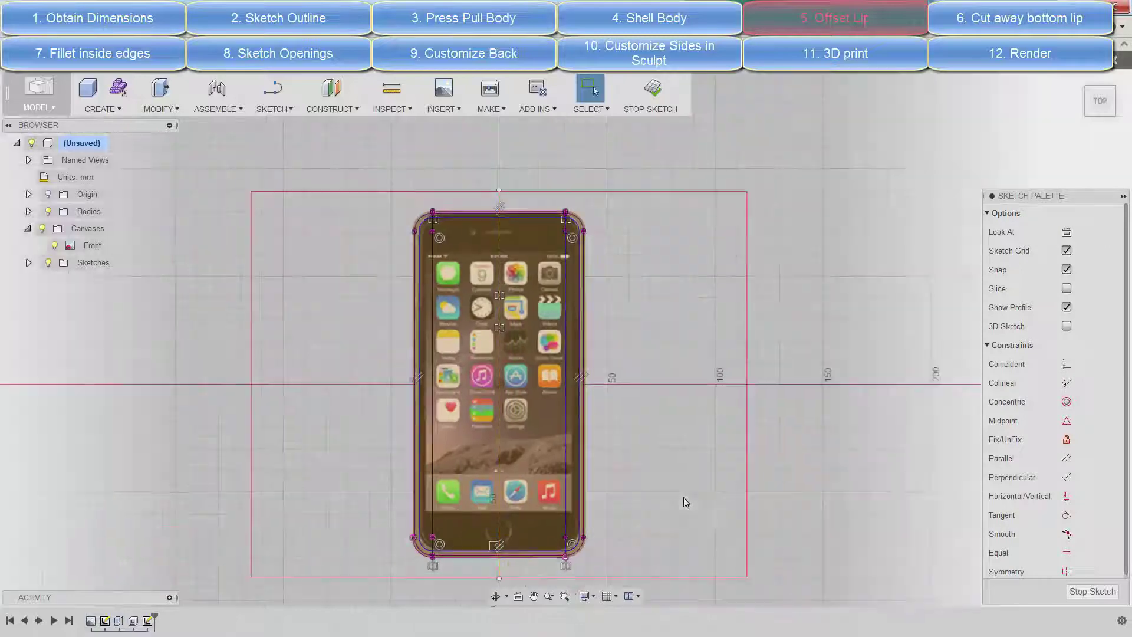
pyautogui.click(654, 90)
# Select the right- and left-side lip profiles for a Press Pull extrusion
pyautogui.rightClick(746, 407)
pyautogui.click(778, 365)
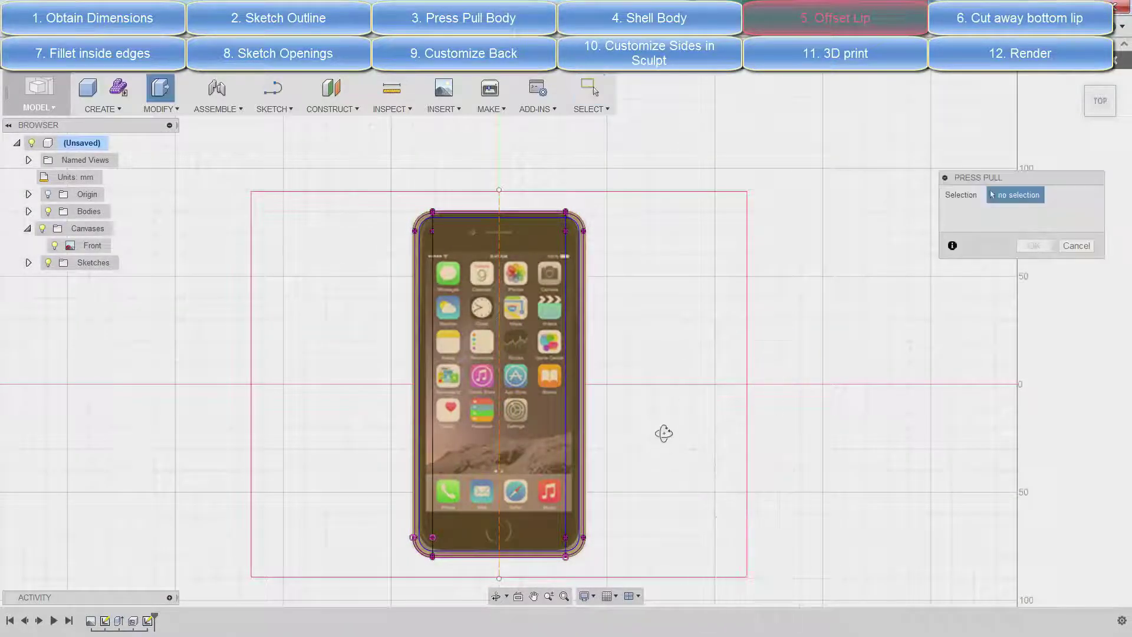
pyautogui.keyDown('shift'); pyautogui.moveTo(663, 433); pyautogui.dragTo(654, 442, button='middle'); pyautogui.keyUp('shift')
pyautogui.scroll(5, 568, 477)
pyautogui.click(564, 484)
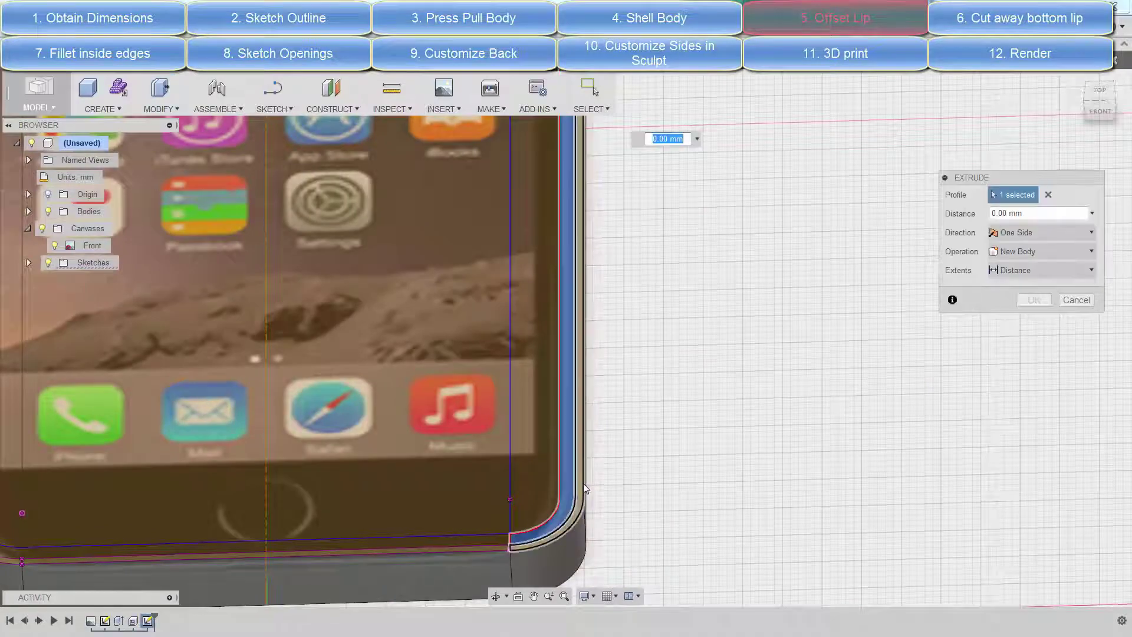
pyautogui.scroll(-3, 585, 488)
pyautogui.moveTo(578, 236); pyautogui.dragTo(648, 257, button='middle')
pyautogui.scroll(2, 238, 465)
pyautogui.click(243, 461)
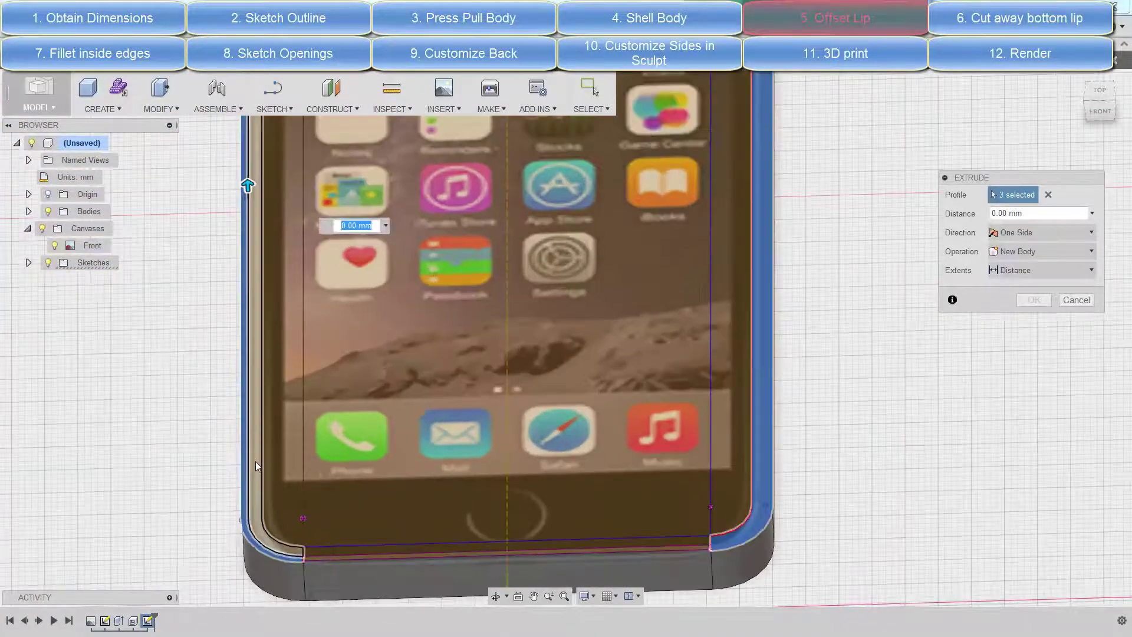
pyautogui.click(256, 465)
# Extrude the lip profiles 2 mm as a Join, including the top lip profiles
pyautogui.write('2')
pyautogui.scroll(-2, 171, 479)
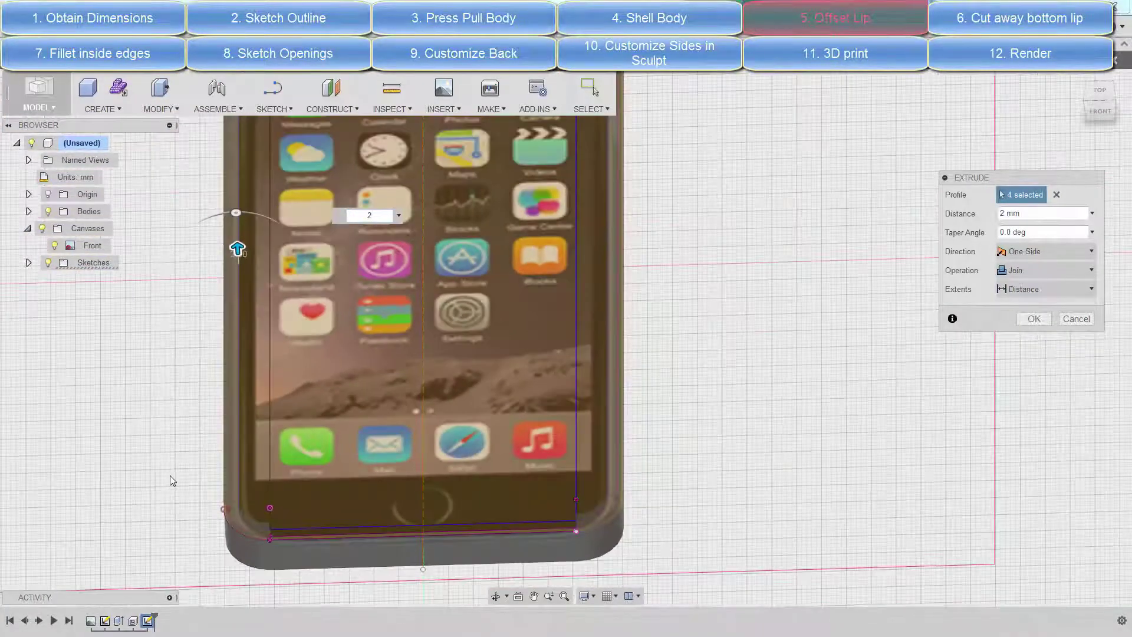
pyautogui.scroll(-2, 172, 480)
pyautogui.scroll(-2, 250, 427)
pyautogui.scroll(5, 394, 272)
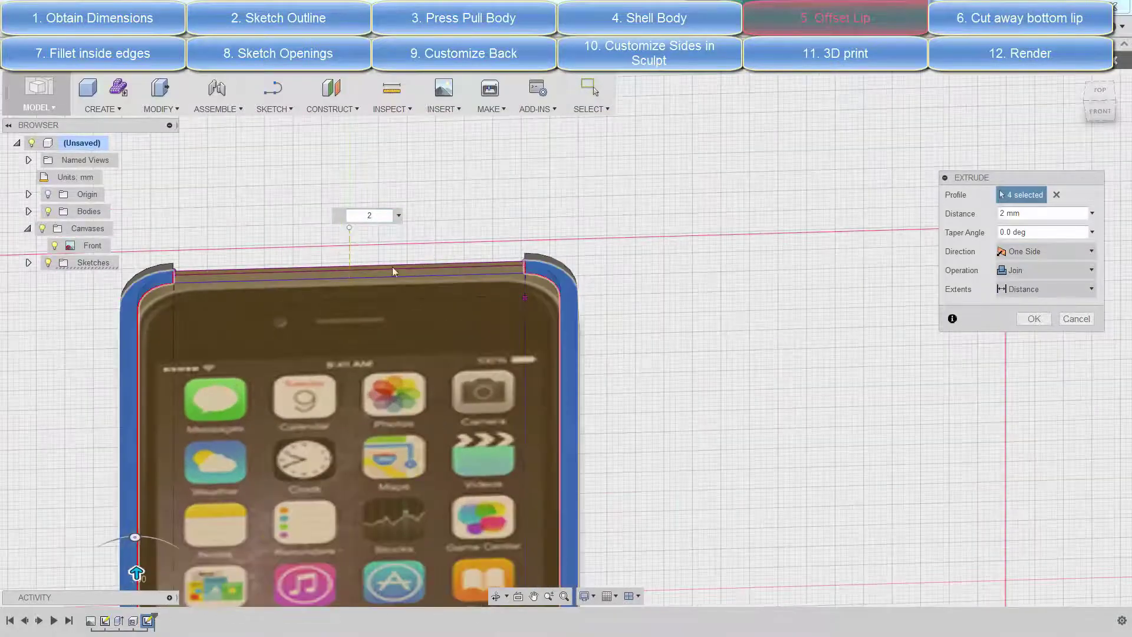
pyautogui.click(256, 285)
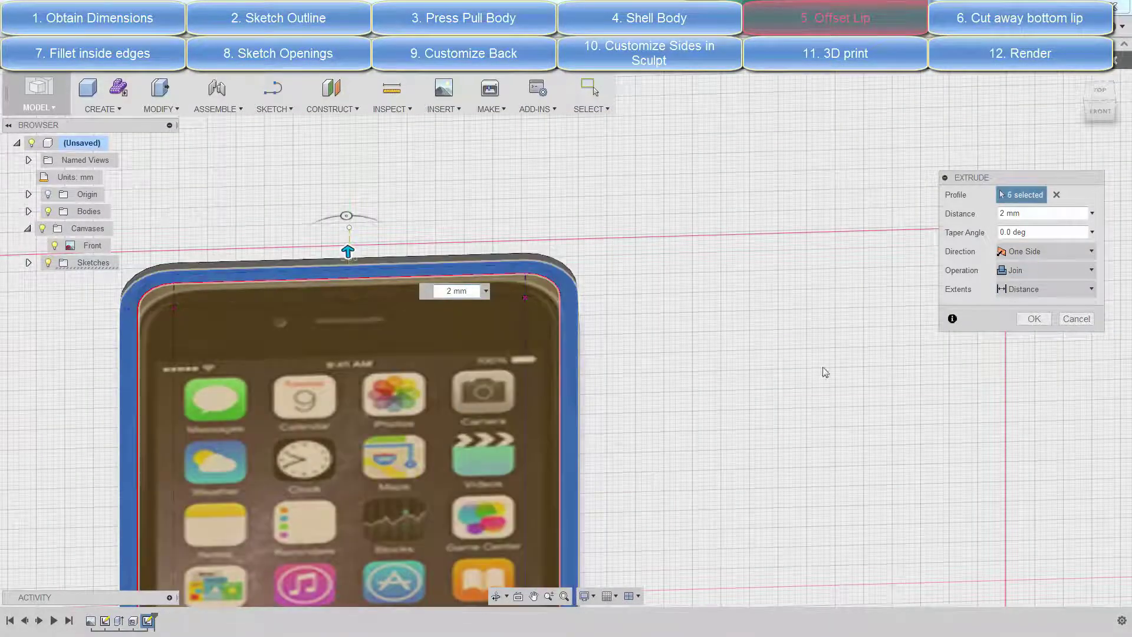
pyautogui.click(1034, 318)
pyautogui.scroll(-5, 653, 529)
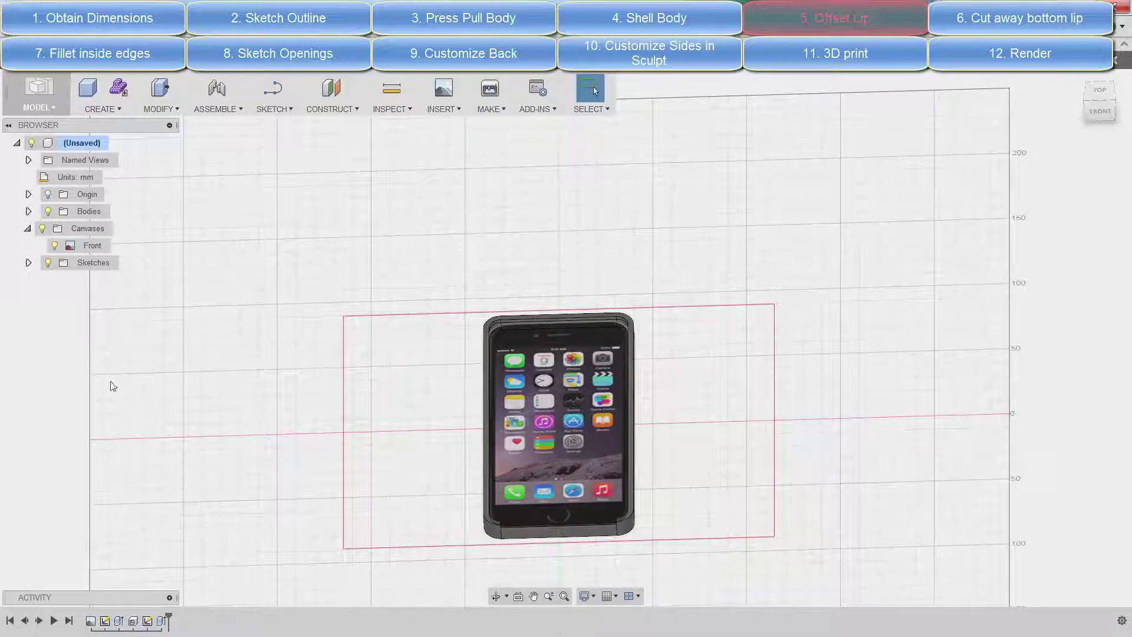
# Edit the lip extrusion to drop the top profiles, leaving four side profiles
pyautogui.doubleClick(149, 621)
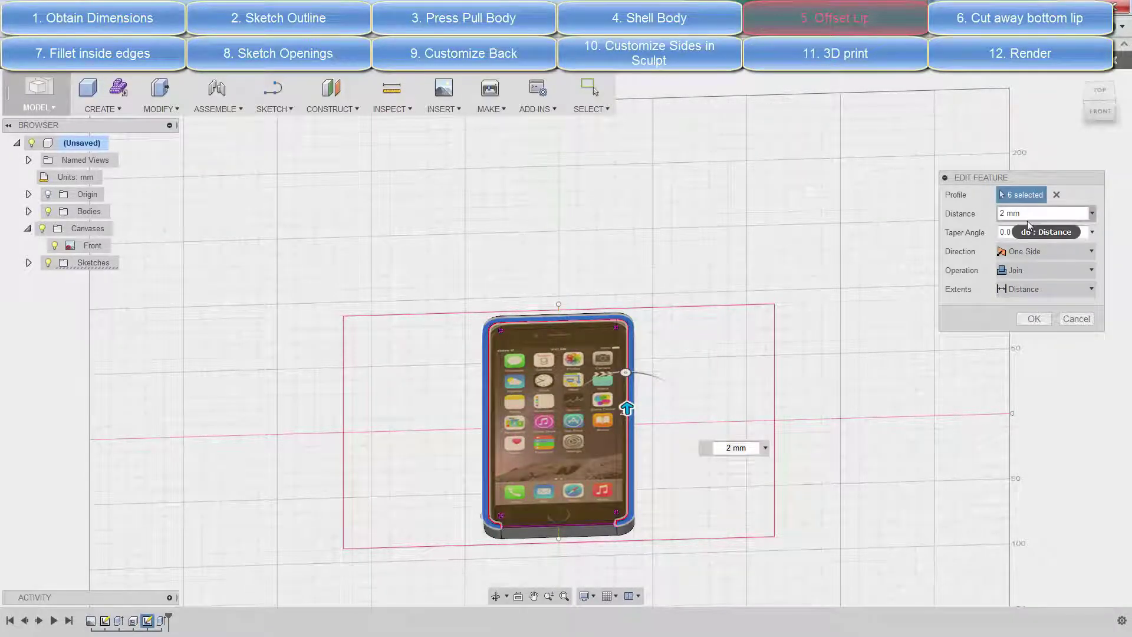
pyautogui.scroll(5, 502, 327)
pyautogui.click(502, 324)
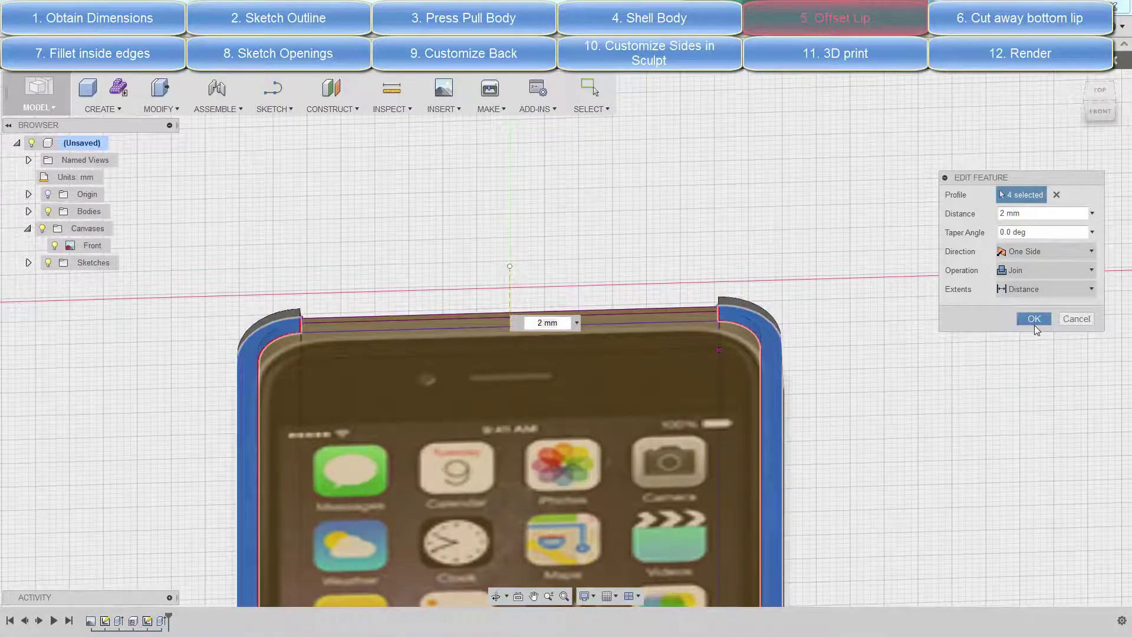
pyautogui.click(1034, 324)
pyautogui.scroll(-5, 939, 388)
pyautogui.scroll(2, 1009, 491)
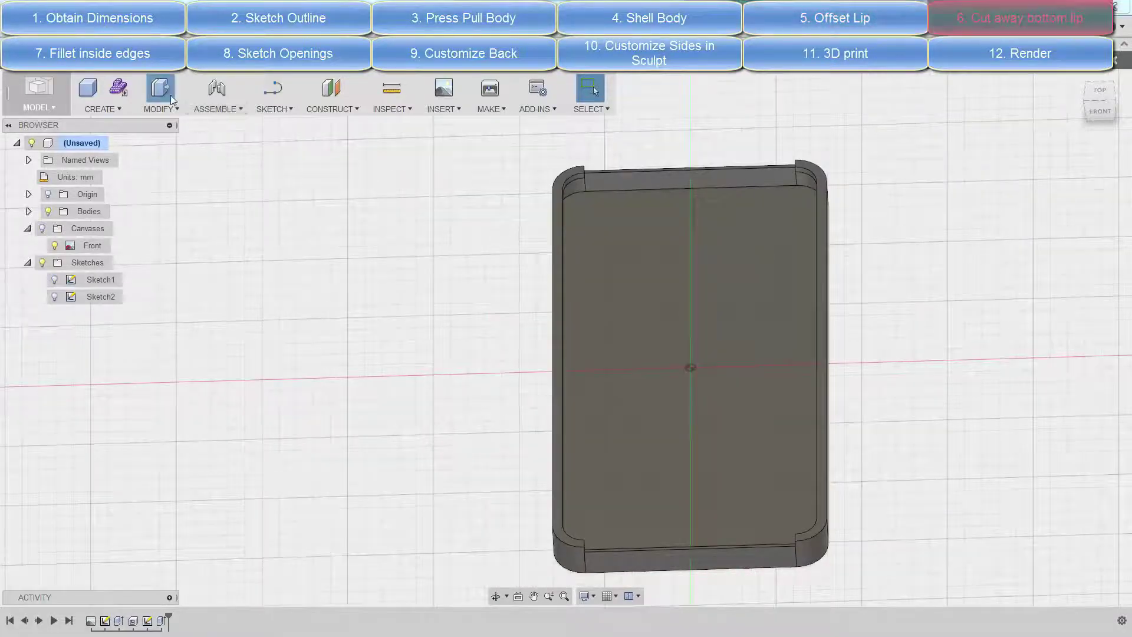
# Cut the bottom and top lip profiles -30 mm down into the case
pyautogui.click(171, 97)
pyautogui.scroll(5, 649, 548)
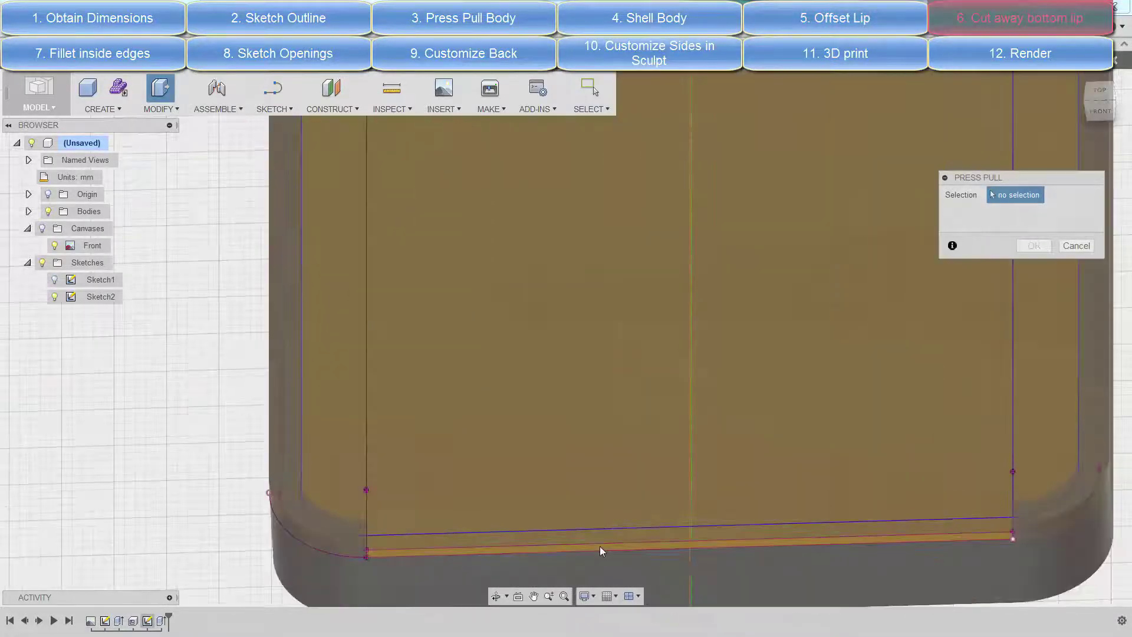
pyautogui.click(599, 546)
pyautogui.scroll(-5, 667, 257)
pyautogui.scroll(6, 659, 147)
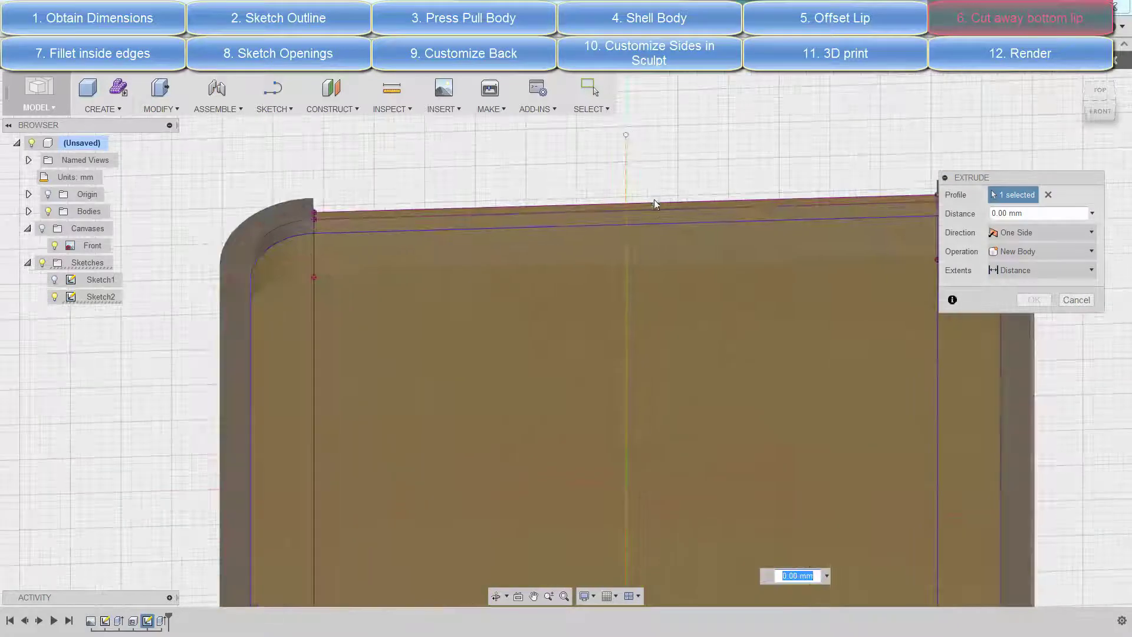
pyautogui.click(654, 203)
pyautogui.scroll(-5, 515, 354)
pyautogui.scroll(-3, 619, 387)
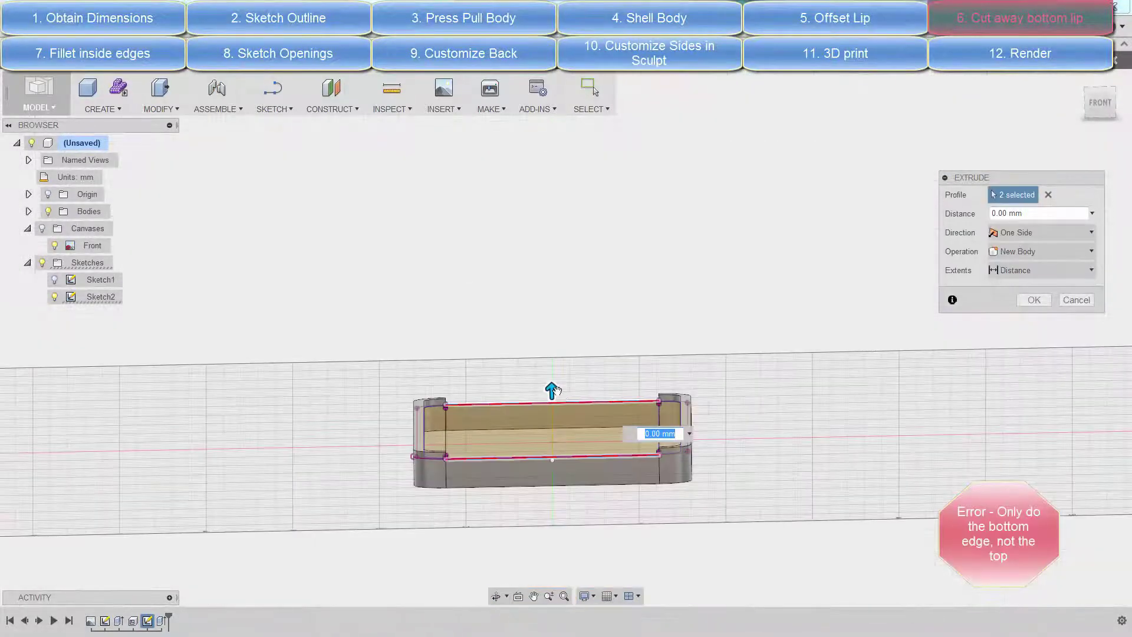
pyautogui.moveTo(554, 390); pyautogui.dragTo(554, 519)
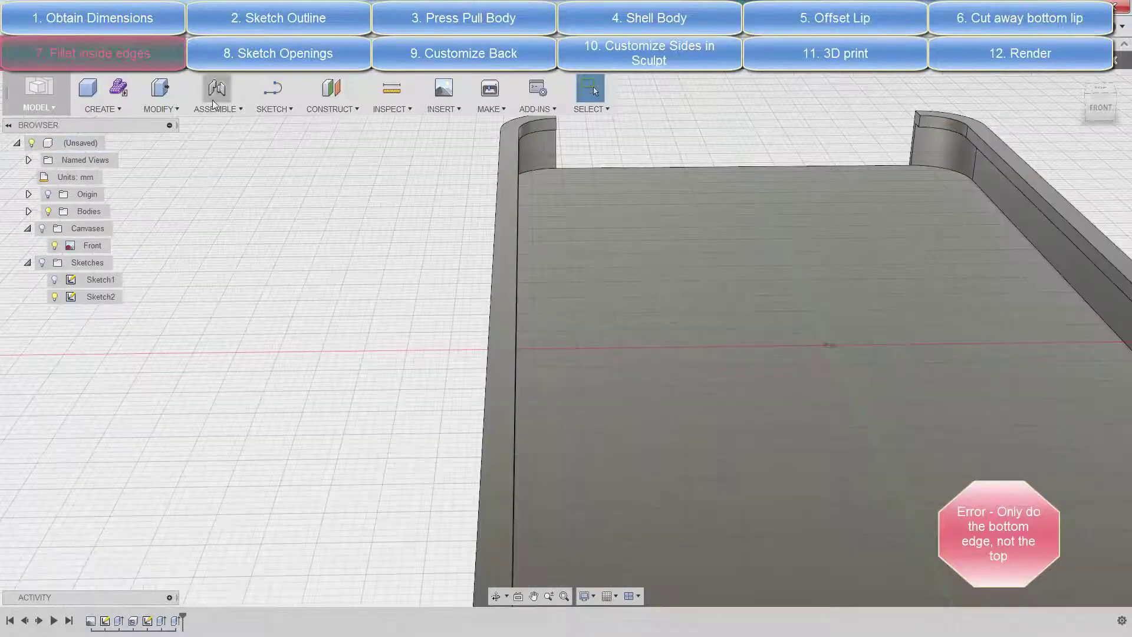
# Start a fillet and select the inner bottom edges at the case's wall corner
pyautogui.click(161, 109)
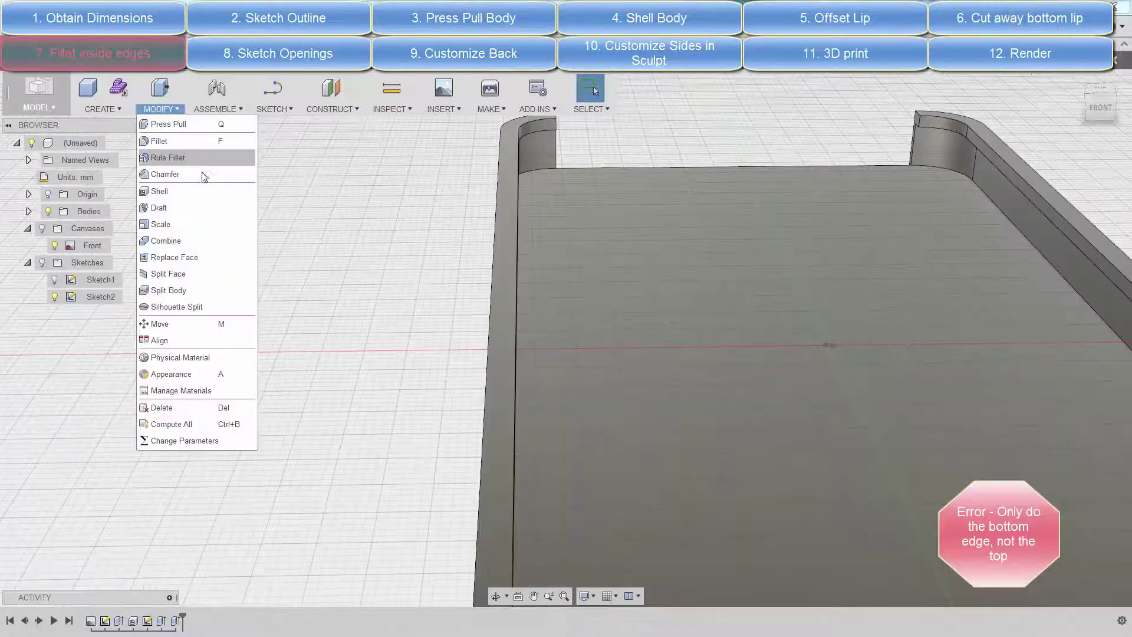
pyautogui.click(171, 141)
pyautogui.scroll(-5, 555, 216)
pyautogui.click(827, 158)
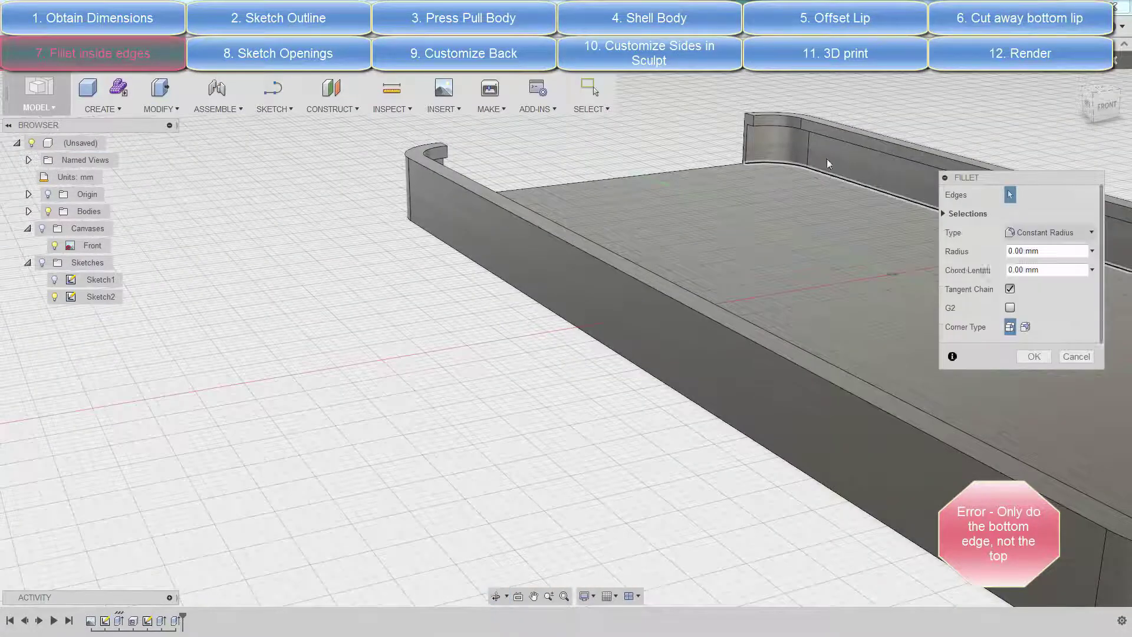
pyautogui.keyDown('shift'); pyautogui.moveTo(826, 157); pyautogui.dragTo(809, 189, button='middle'); pyautogui.keyUp('shift')
pyautogui.scroll(5, 810, 189)
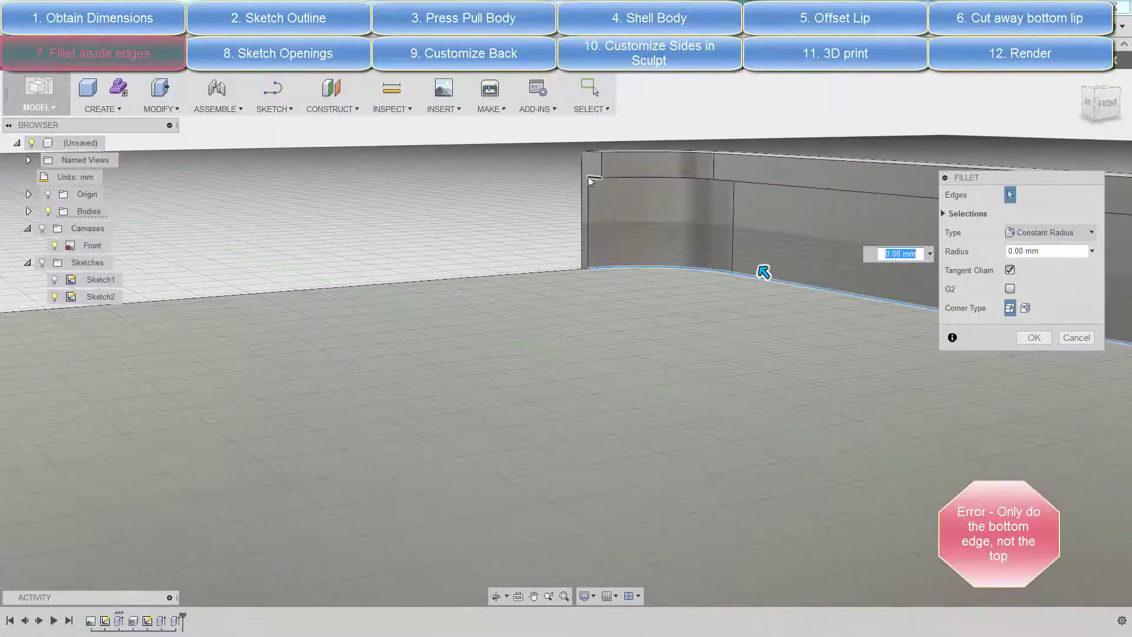
pyautogui.click(608, 177)
pyautogui.click(607, 179)
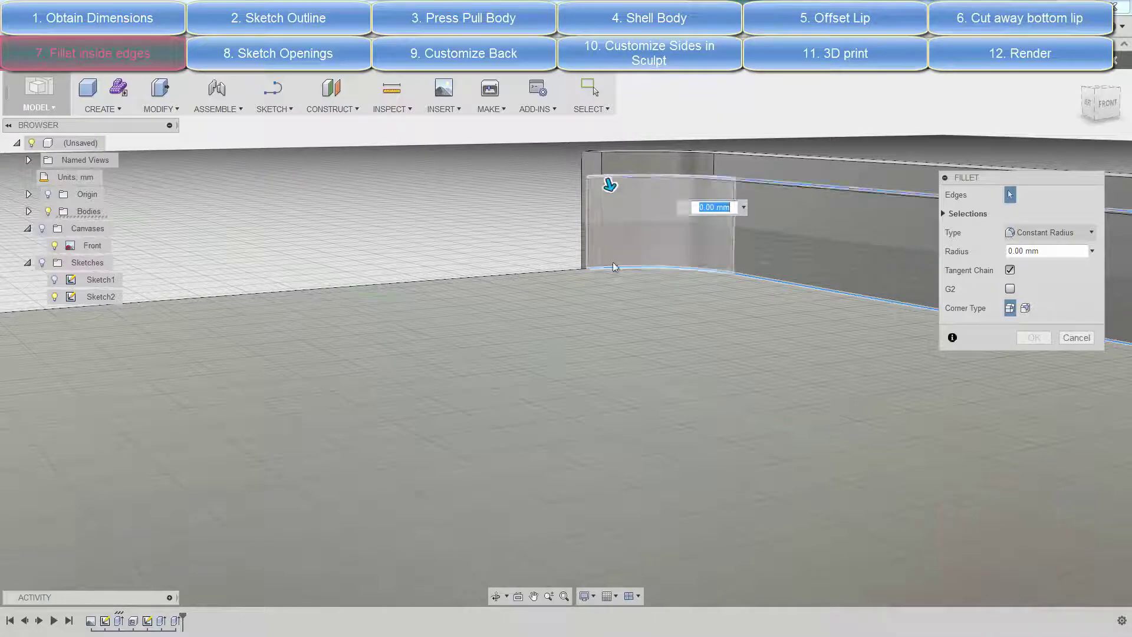
# Add the opposite wall's upper and lower inner edges and apply a 2 mm fillet radius
pyautogui.keyDown('shift'); pyautogui.moveTo(607, 181); pyautogui.dragTo(492, 210, button='middle'); pyautogui.keyUp('shift')
pyautogui.click(493, 209)
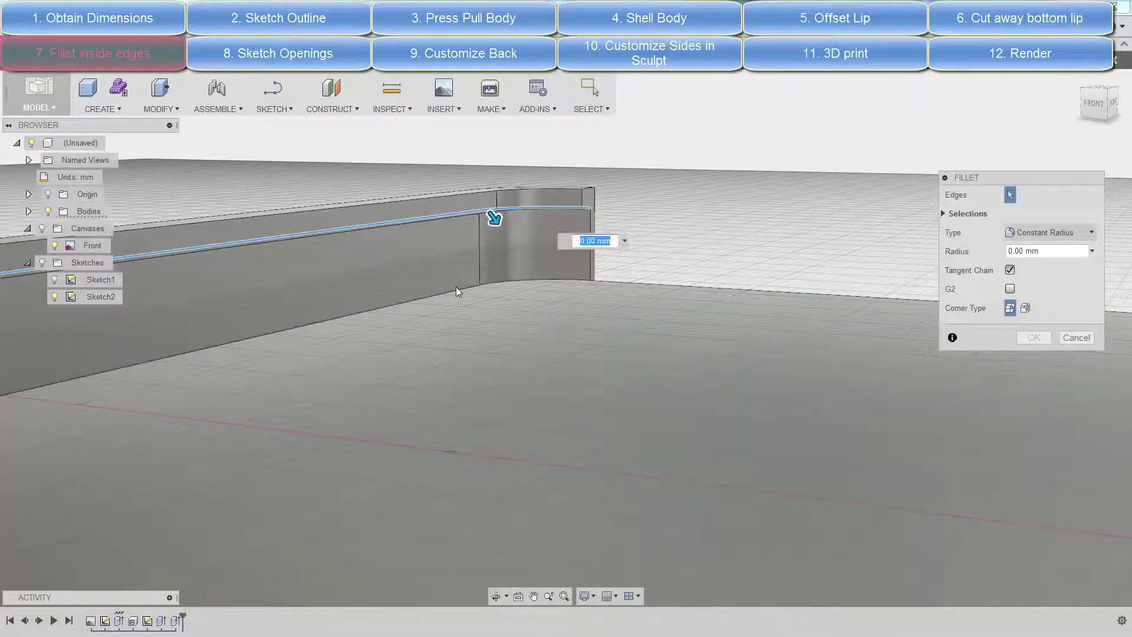
pyautogui.click(461, 285)
pyautogui.moveTo(463, 281); pyautogui.dragTo(471, 274)
pyautogui.write('2')
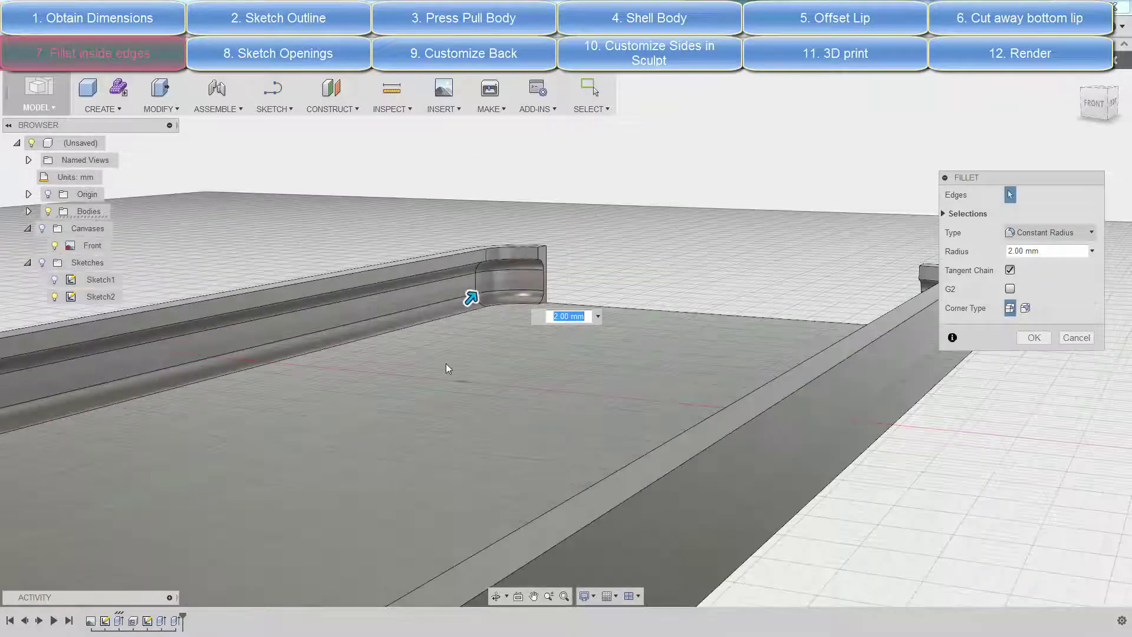
pyautogui.keyDown('shift'); pyautogui.moveTo(450, 369); pyautogui.dragTo(893, 353, button='middle'); pyautogui.keyUp('shift')
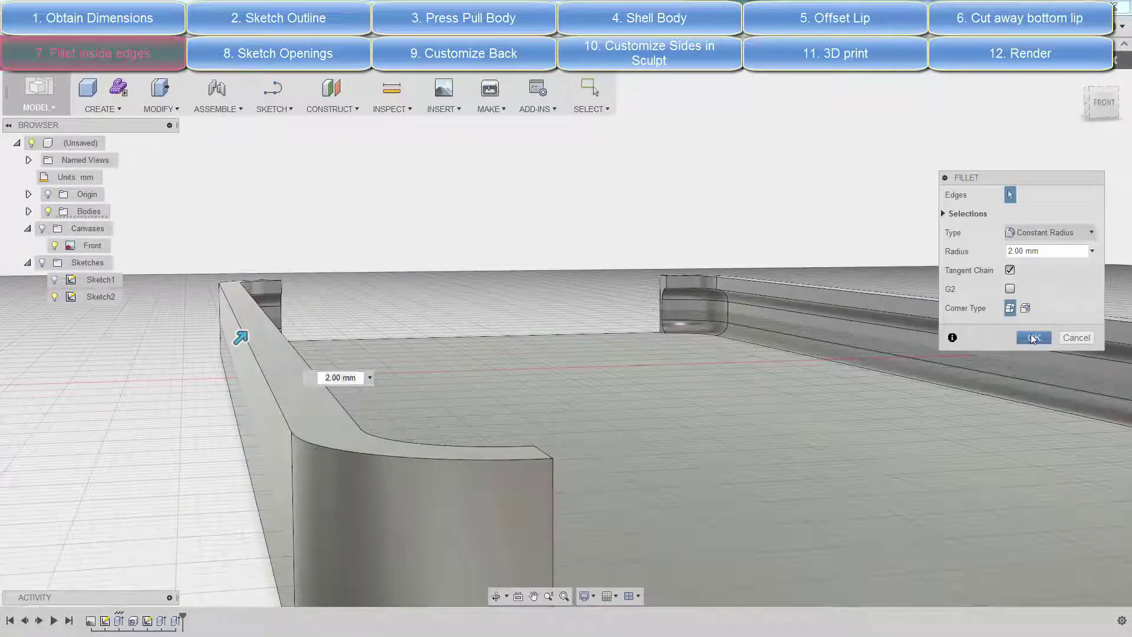
pyautogui.click(1032, 337)
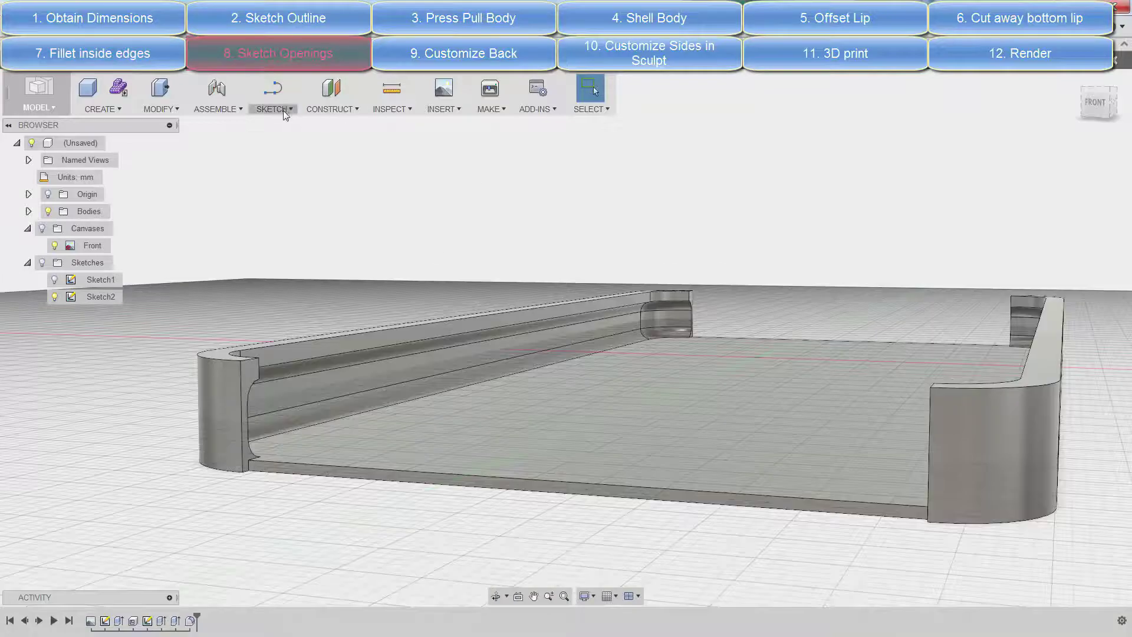
# Sketch on the side plane a 12 by 11 mm two-point rectangle near the case end
pyautogui.click(283, 110)
pyautogui.click(283, 125)
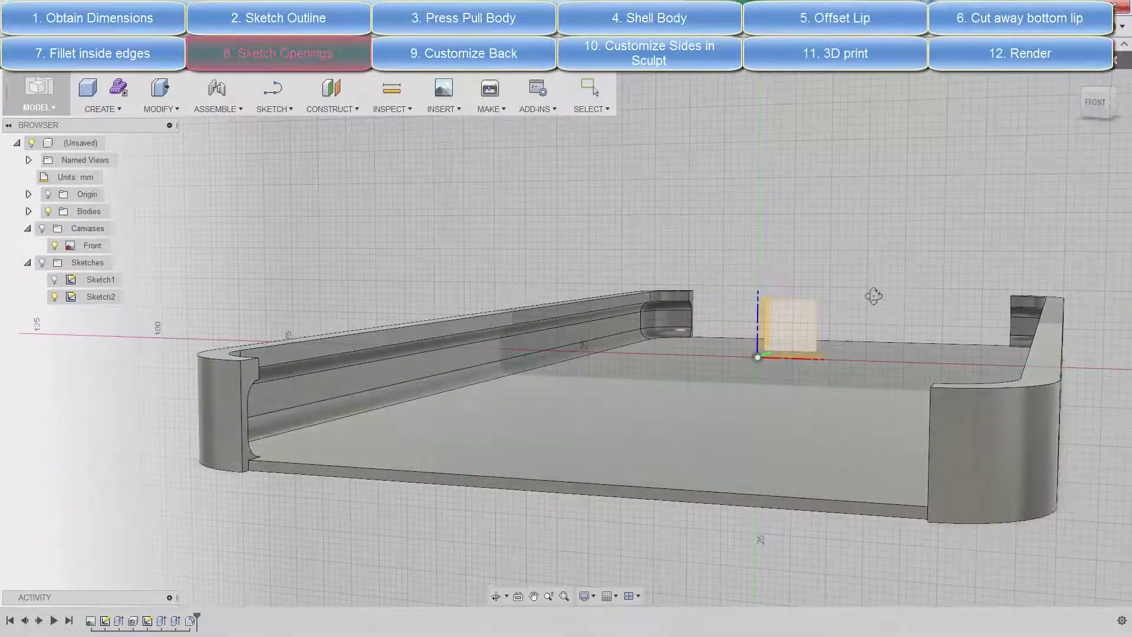
pyautogui.click(758, 339)
pyautogui.rightClick(718, 292)
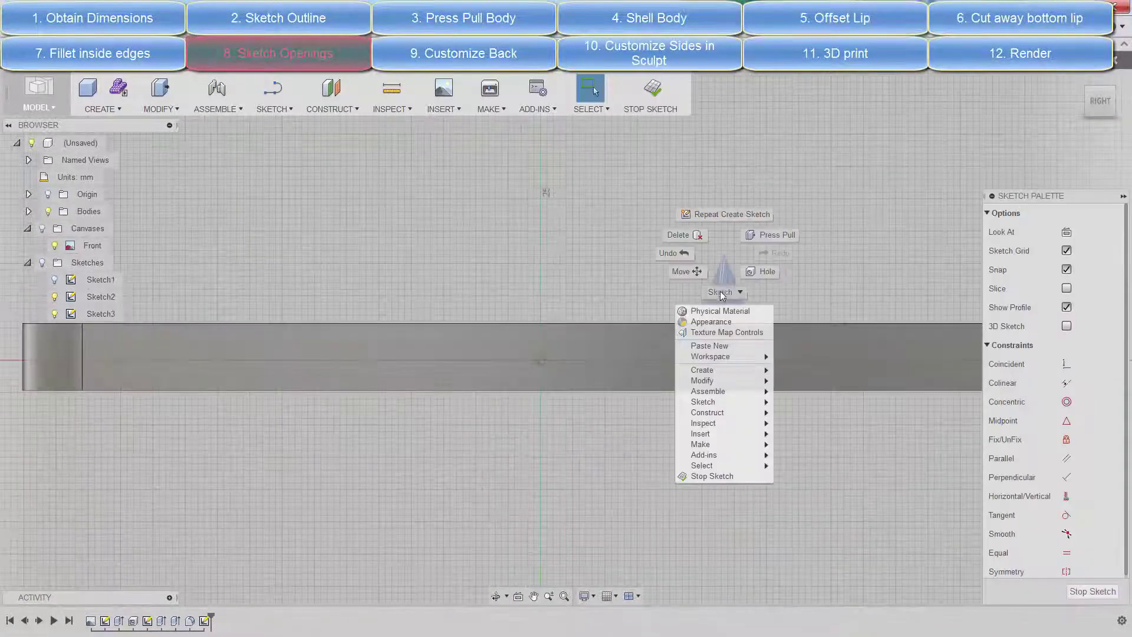
pyautogui.click(767, 274)
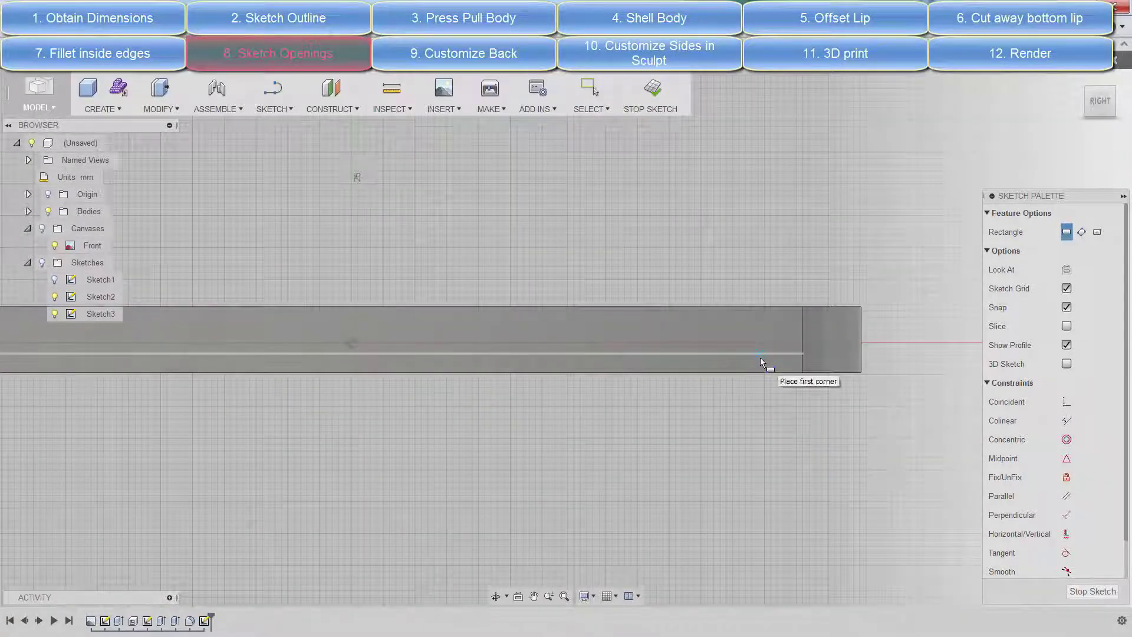
pyautogui.click(760, 357)
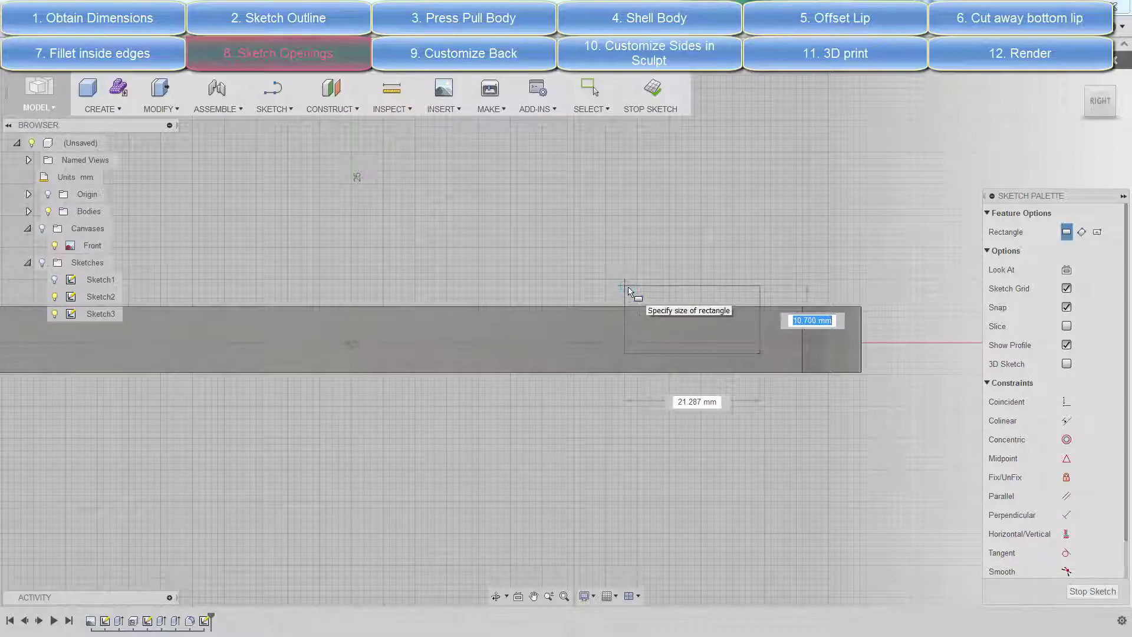
pyautogui.press('Tab')
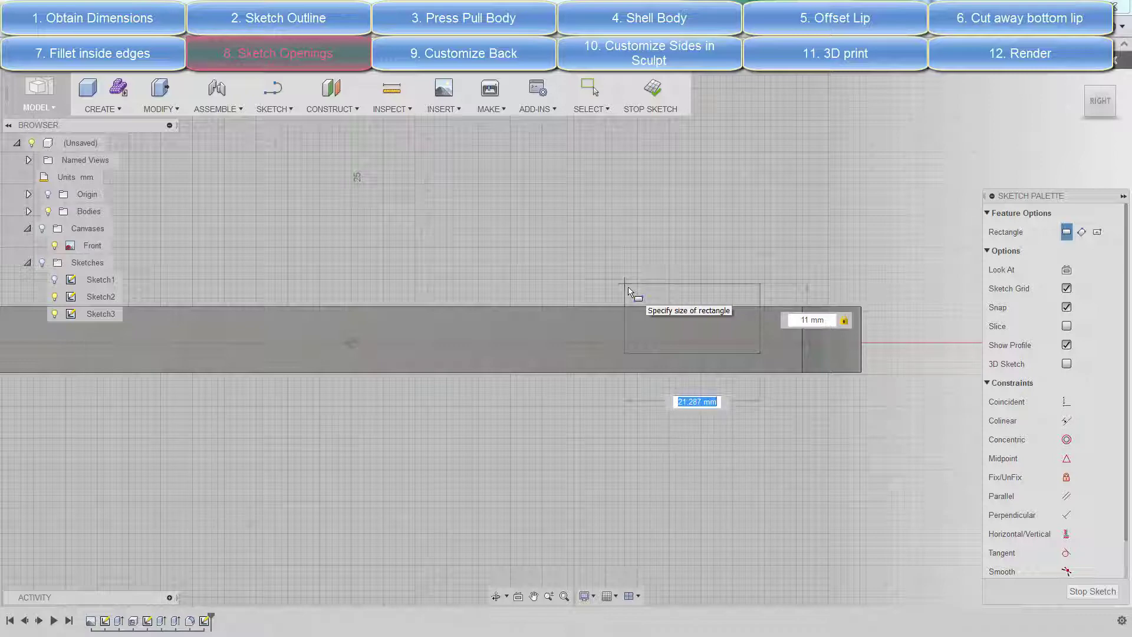
pyautogui.write('12')
pyautogui.press('Tab')
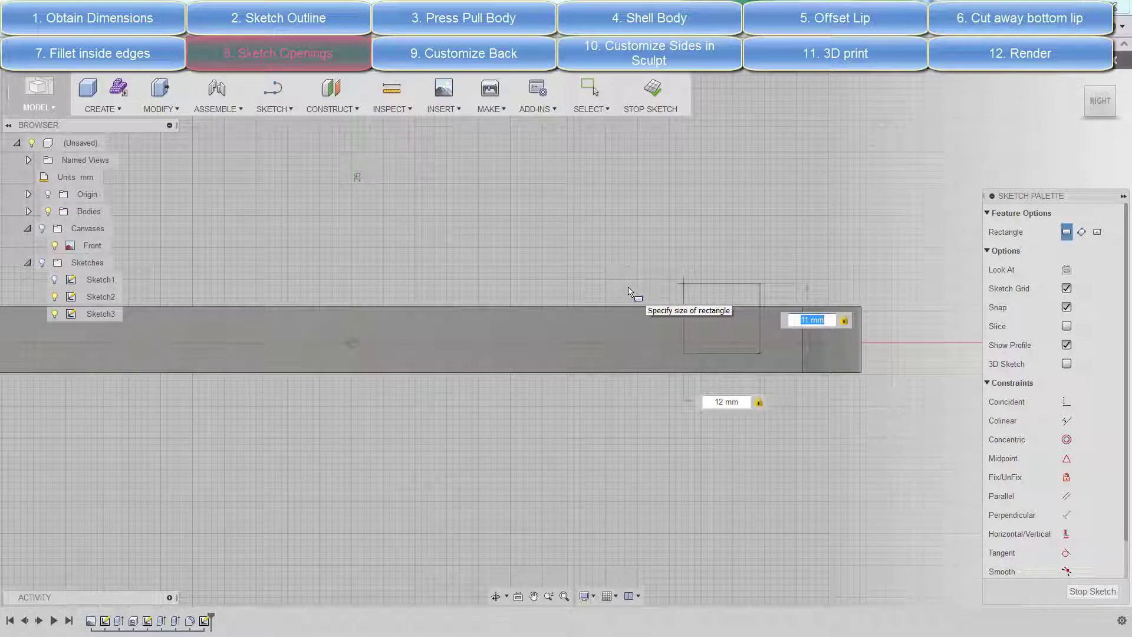
pyautogui.press('Return')
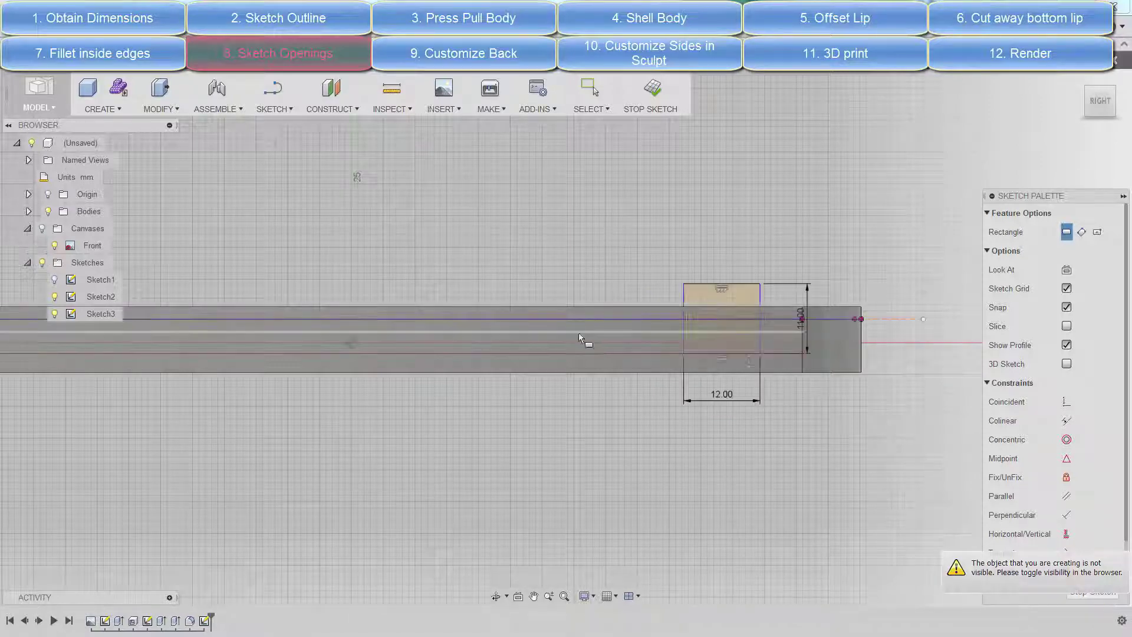
# Switch the visual style to Shaded with Hidden Edges
pyautogui.scroll(-2, 579, 337)
pyautogui.rightClick(943, 286)
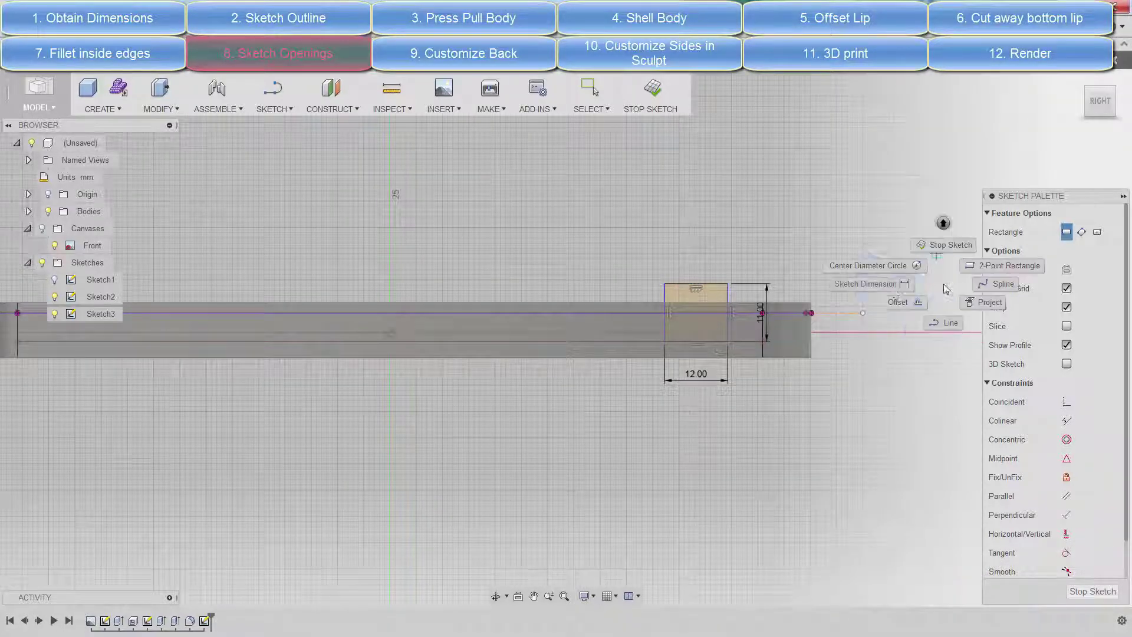
pyautogui.press('Escape')
pyautogui.rightClick(880, 337)
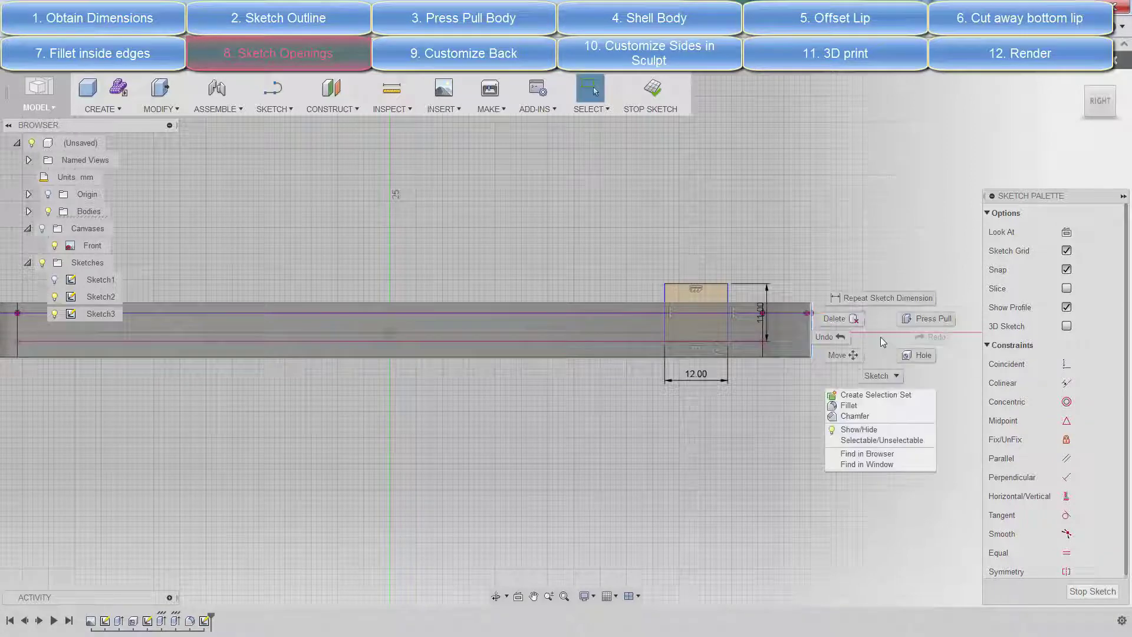
pyautogui.press('Escape')
pyautogui.scroll(2, 851, 335)
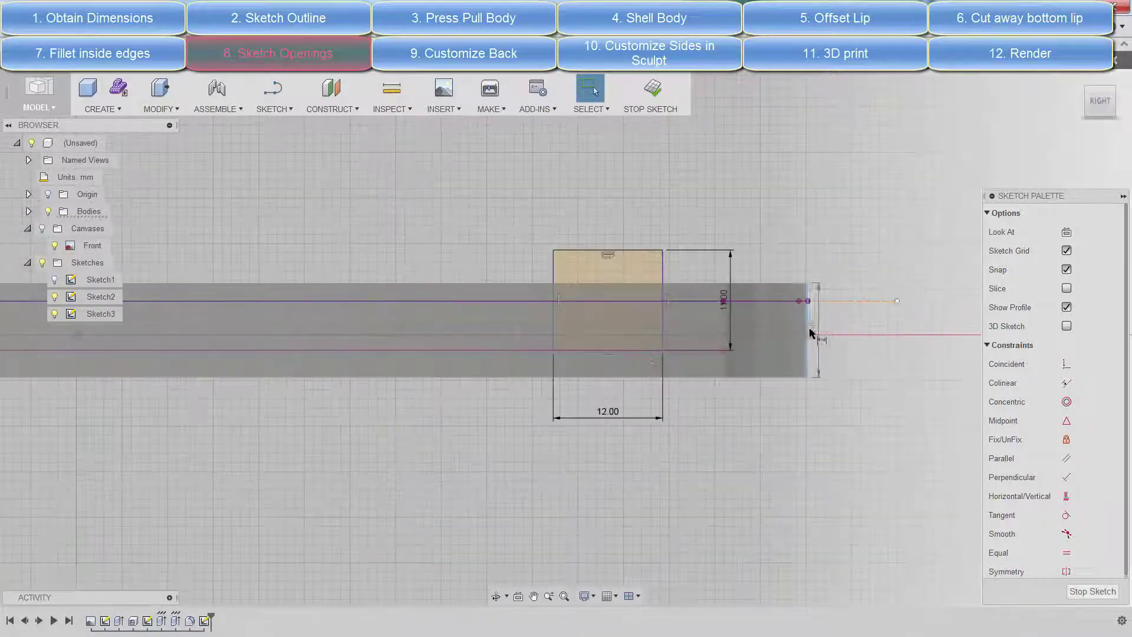
pyautogui.rightClick(856, 343)
pyautogui.press('Escape')
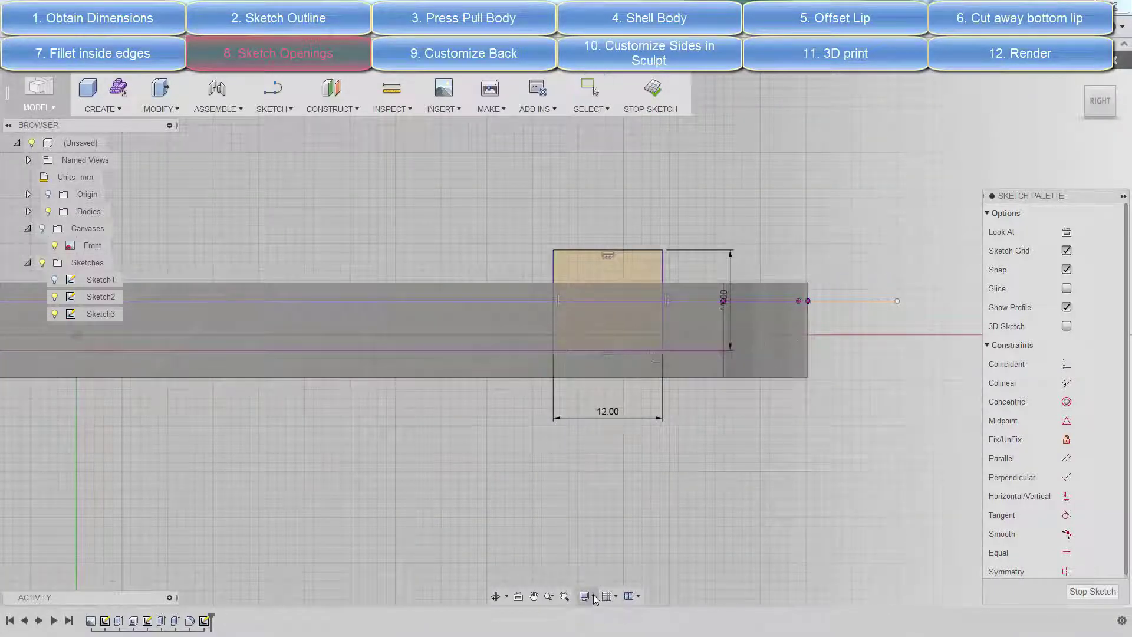
pyautogui.click(586, 595)
pyautogui.click(784, 503)
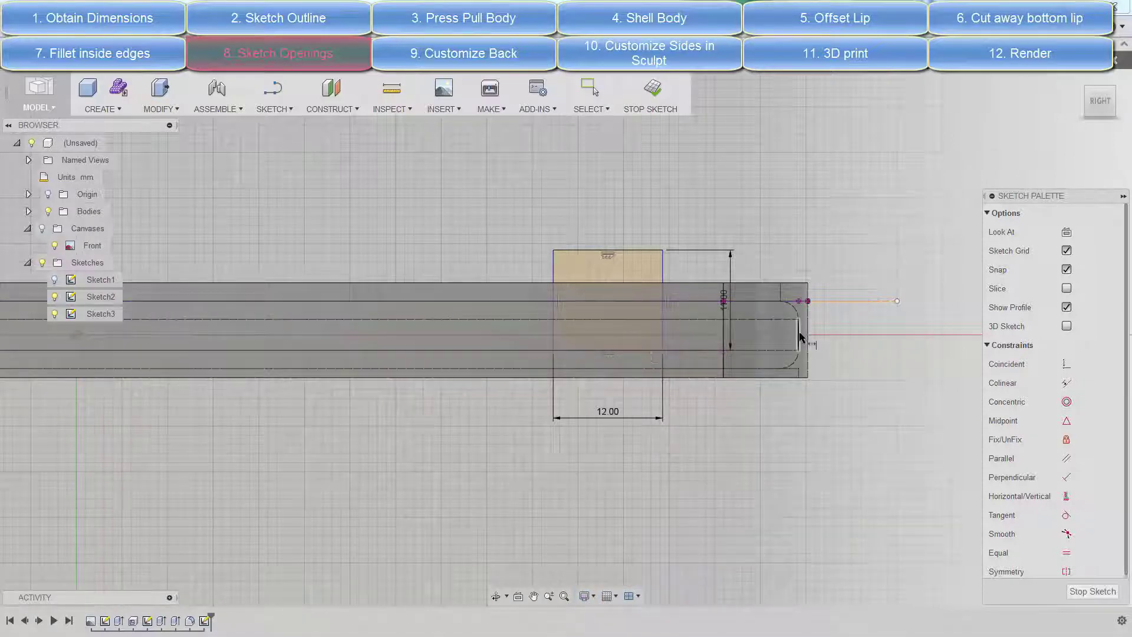
# Dimension the rectangle 28 mm from the line at the case end
pyautogui.scroll(1, 800, 338)
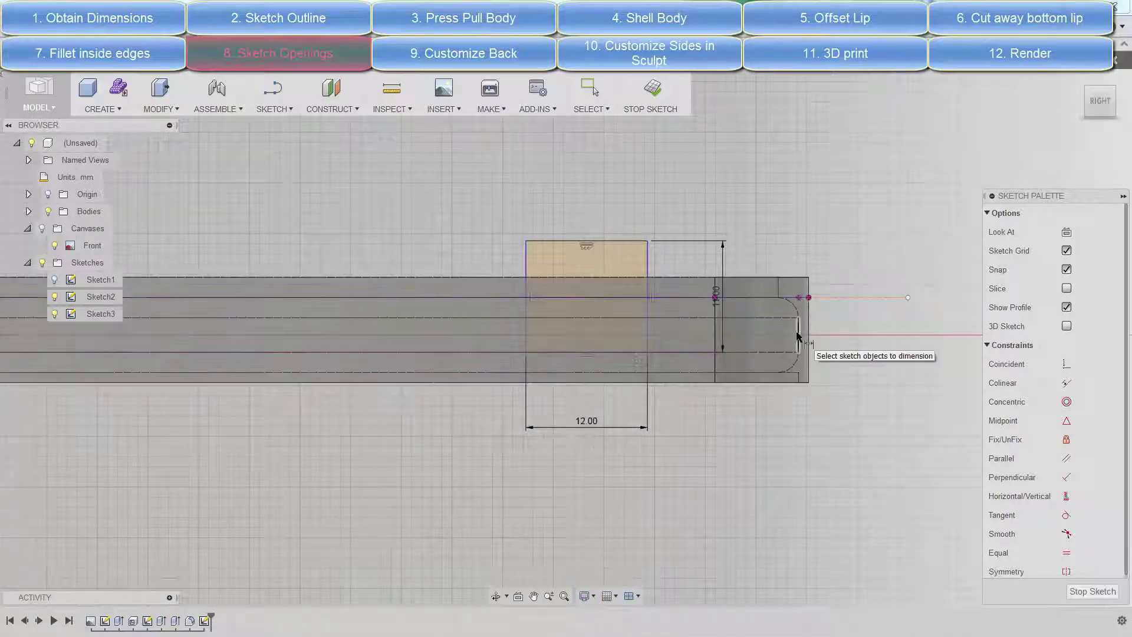
pyautogui.click(798, 336)
pyautogui.click(641, 349)
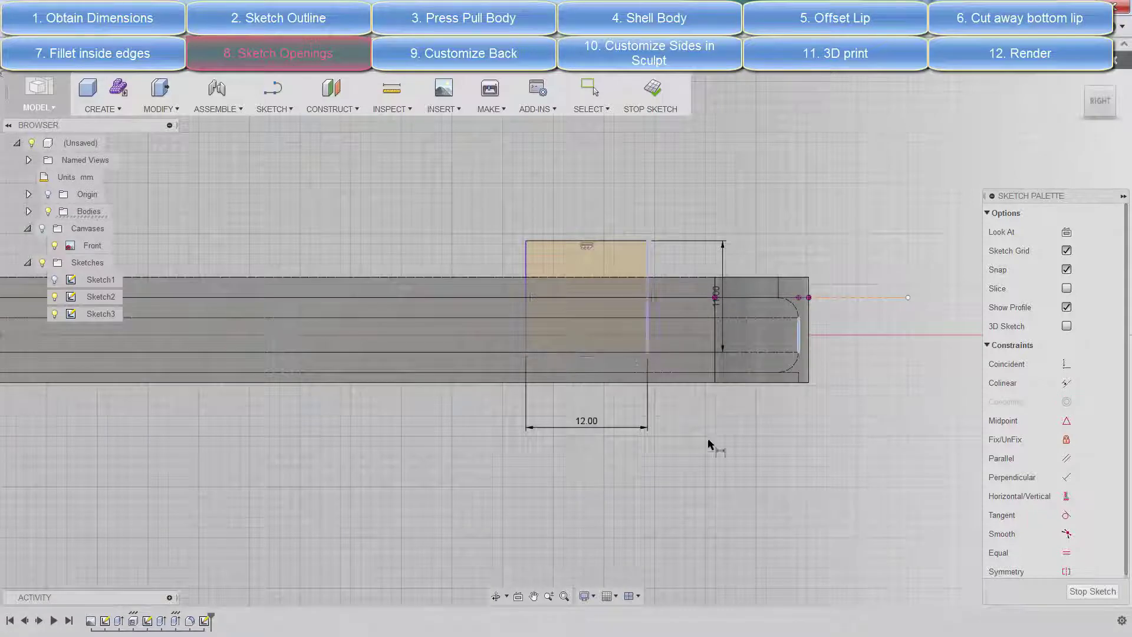
pyautogui.click(726, 445)
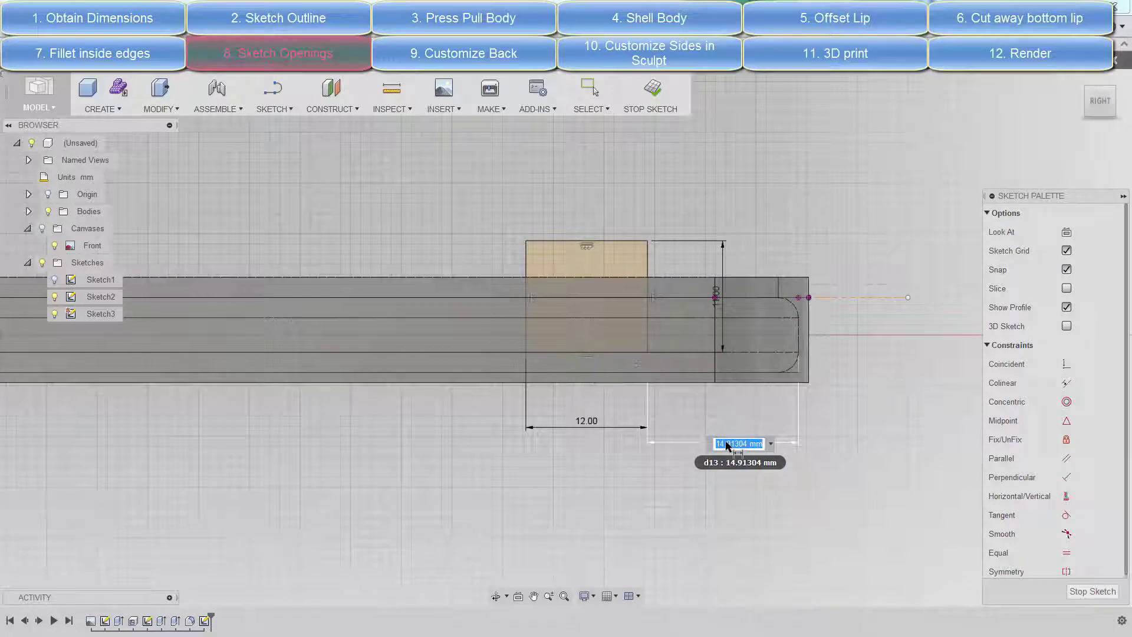
pyautogui.press('Return')
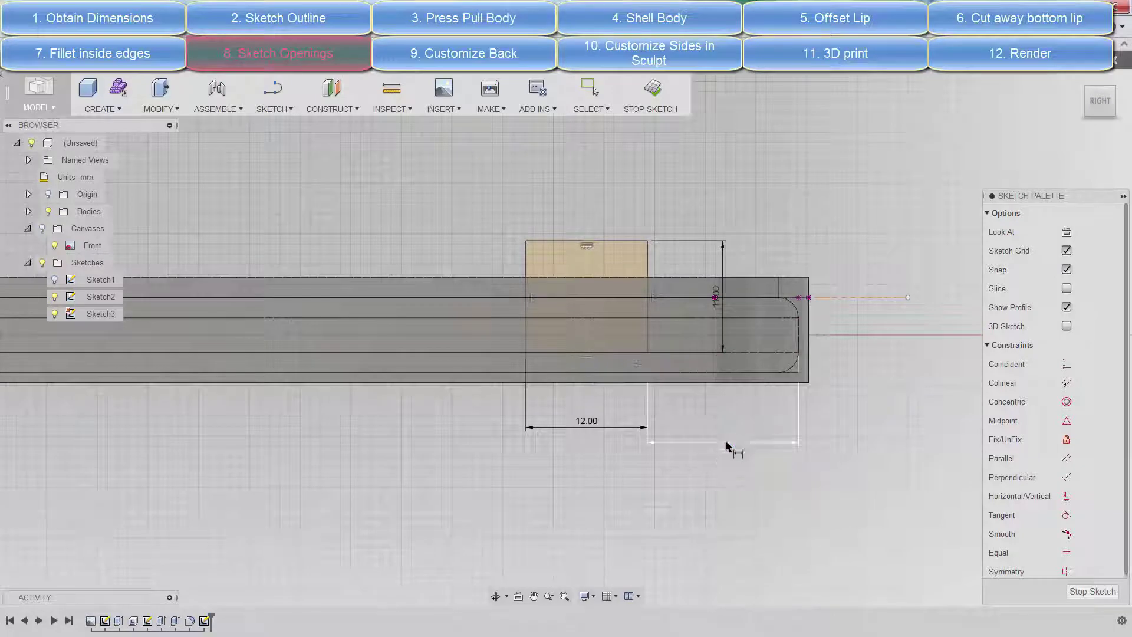
# Change the rectangle width from 12 to 13 mm and finish the sketch
pyautogui.rightClick(443, 482)
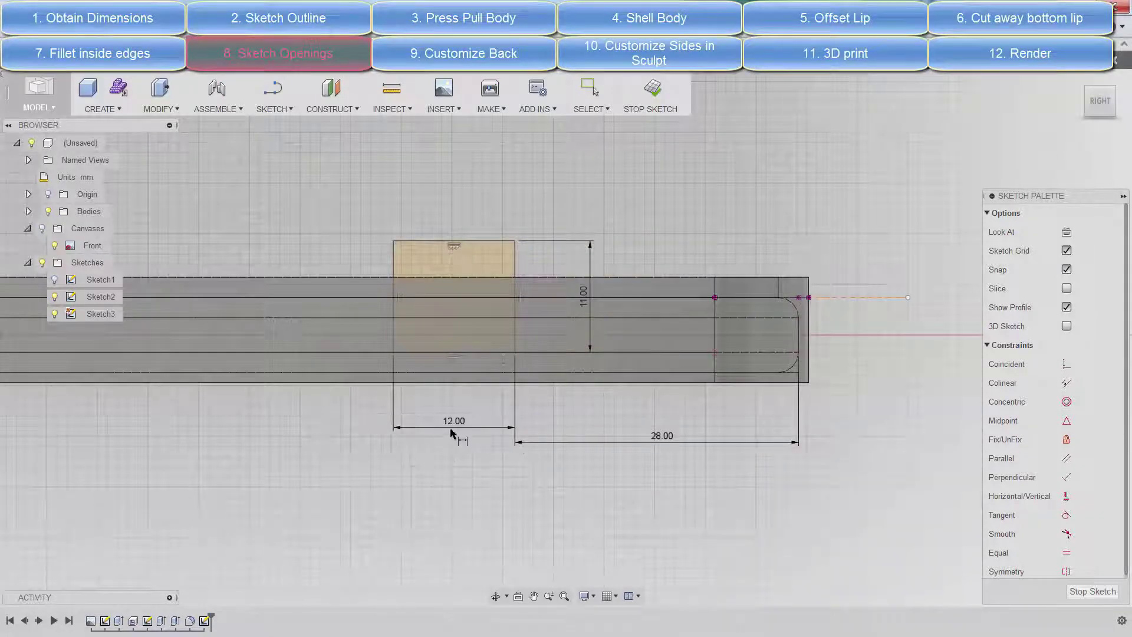
pyautogui.doubleClick(455, 427)
pyautogui.write('13')
pyautogui.press('Return')
pyautogui.scroll(-1, 454, 426)
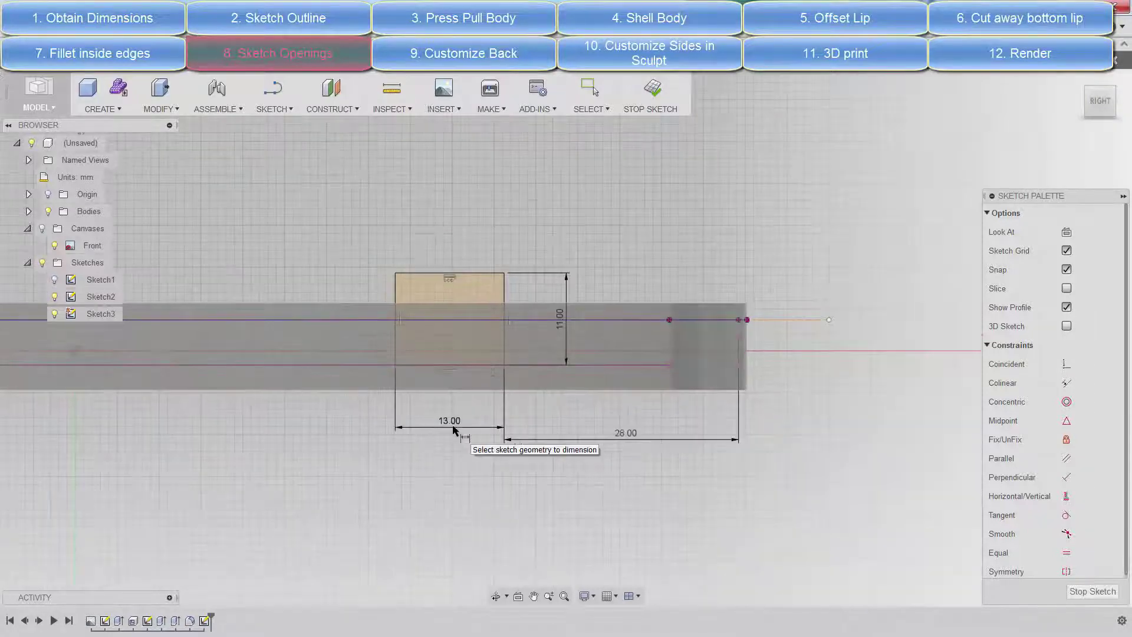
pyautogui.scroll(-1, 458, 410)
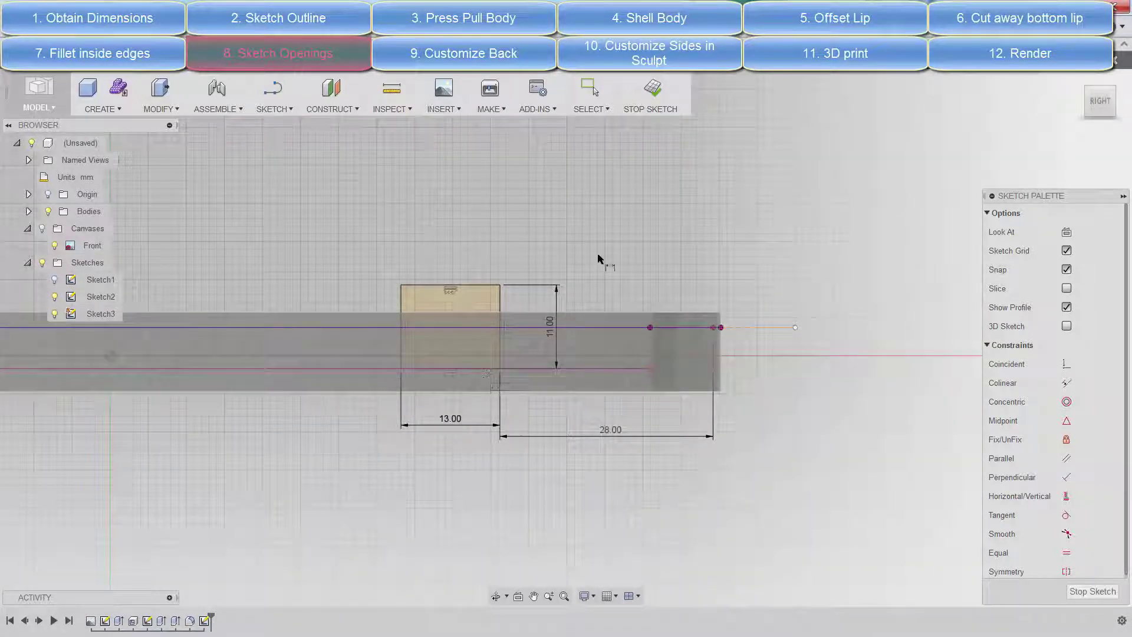
pyautogui.click(650, 91)
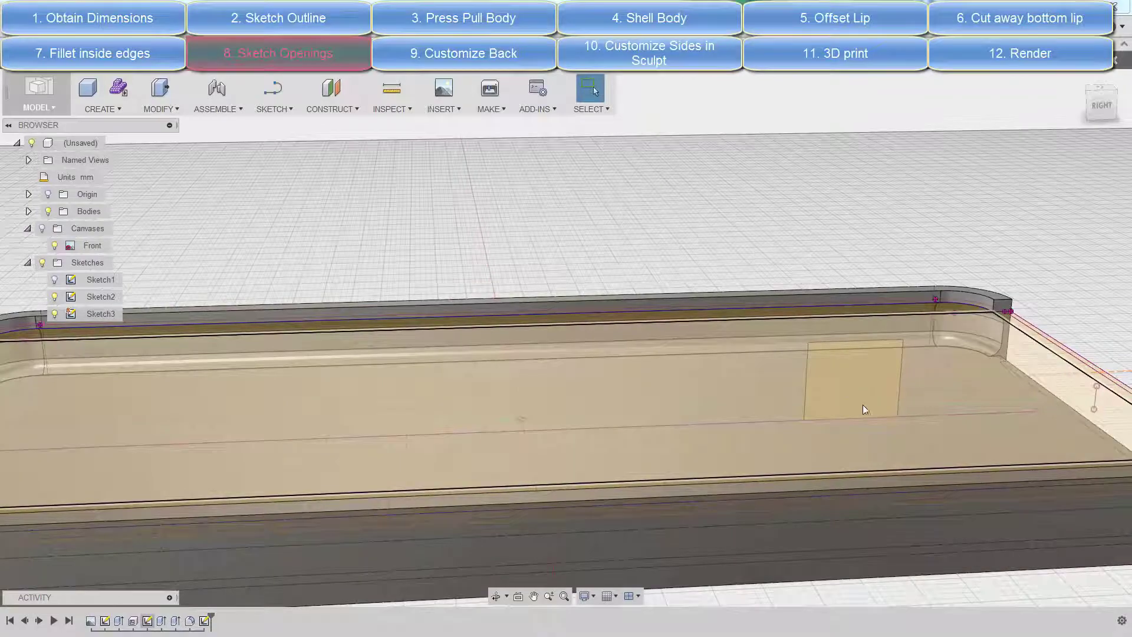
# Cut the rectangle profile 57 mm through the side wall, then sketch on a side face
pyautogui.rightClick(717, 363)
pyautogui.click(761, 341)
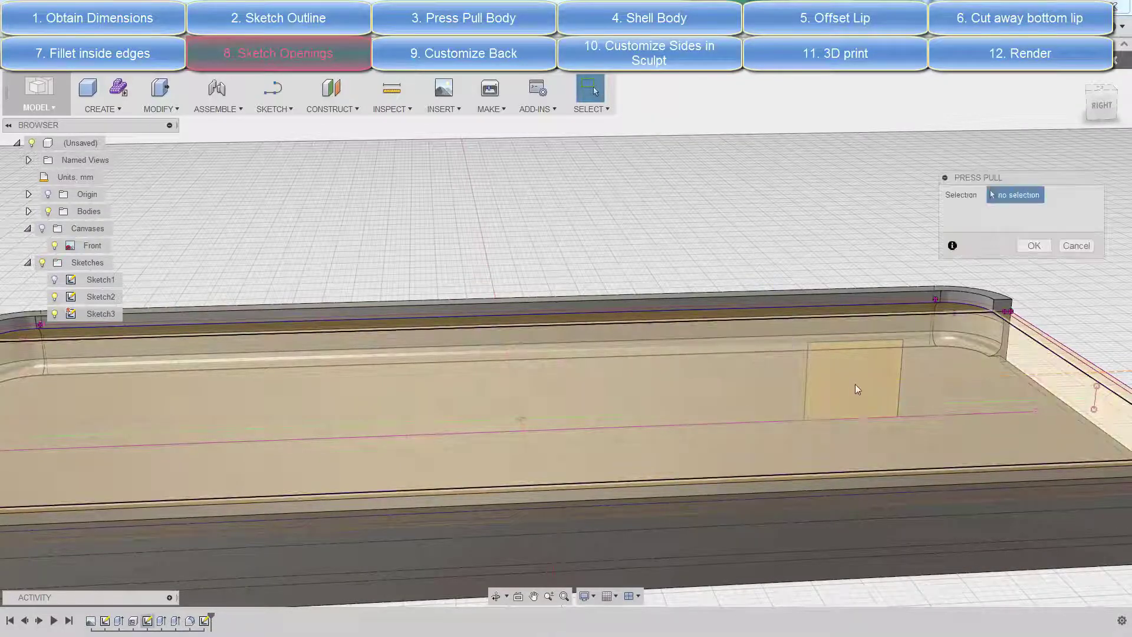
pyautogui.click(855, 384)
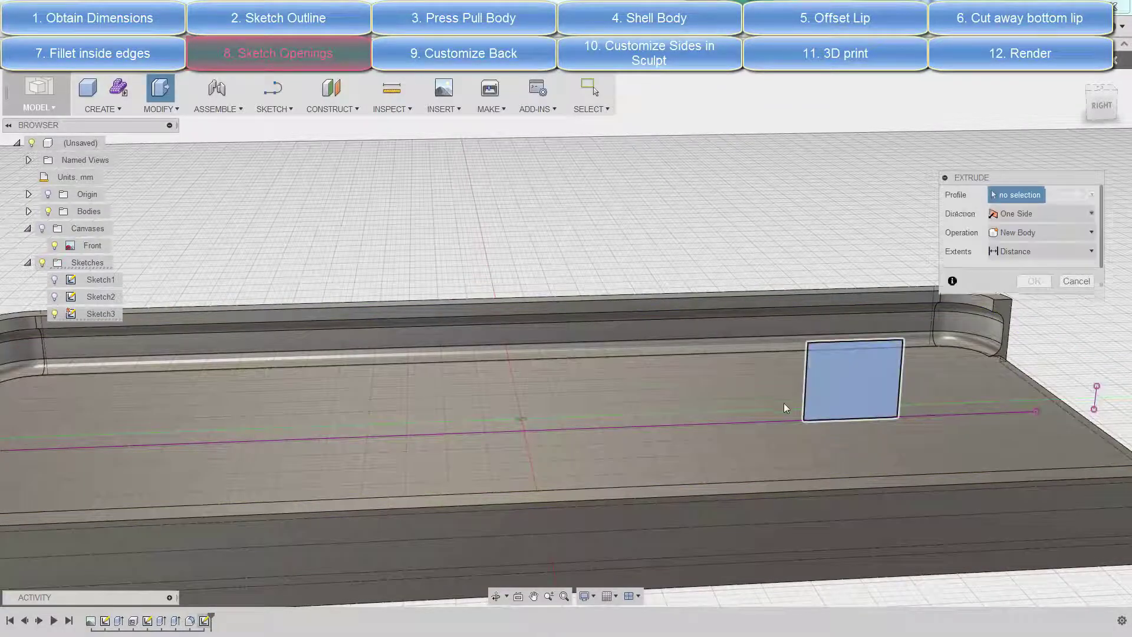
pyautogui.click(848, 384)
pyautogui.moveTo(849, 384); pyautogui.dragTo(1005, 552)
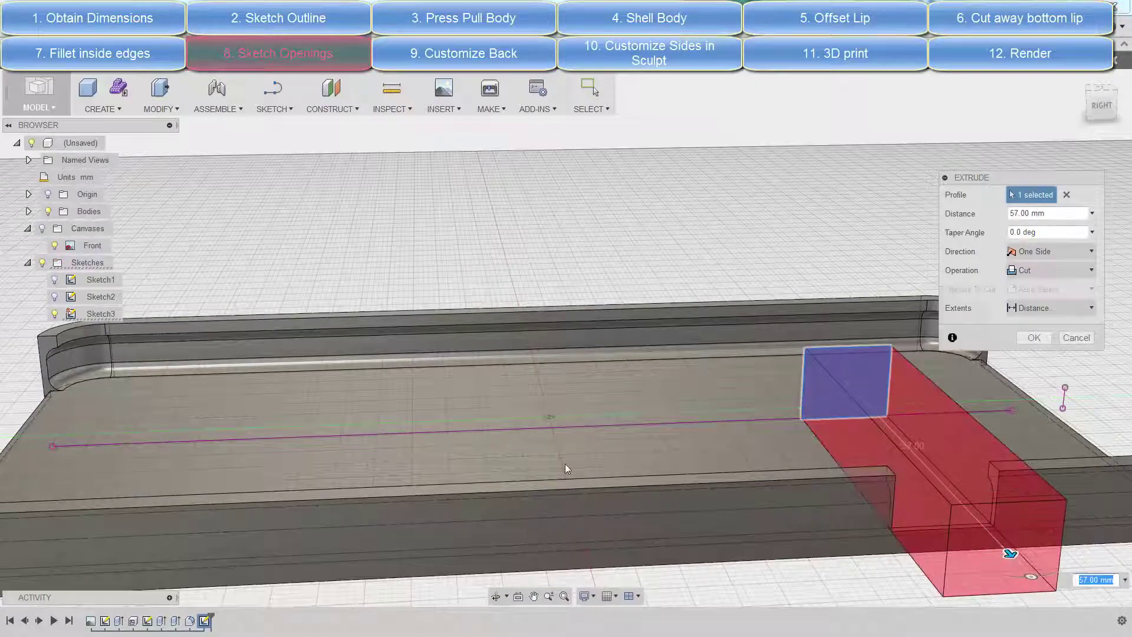
pyautogui.press('Return')
pyautogui.click(274, 109)
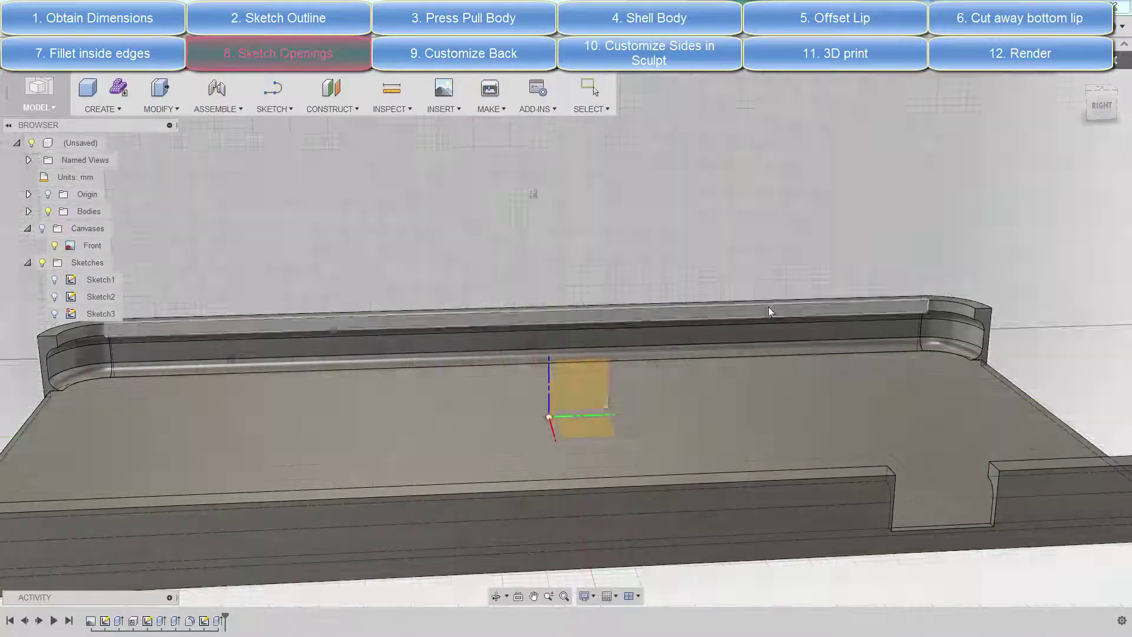
pyautogui.click(578, 391)
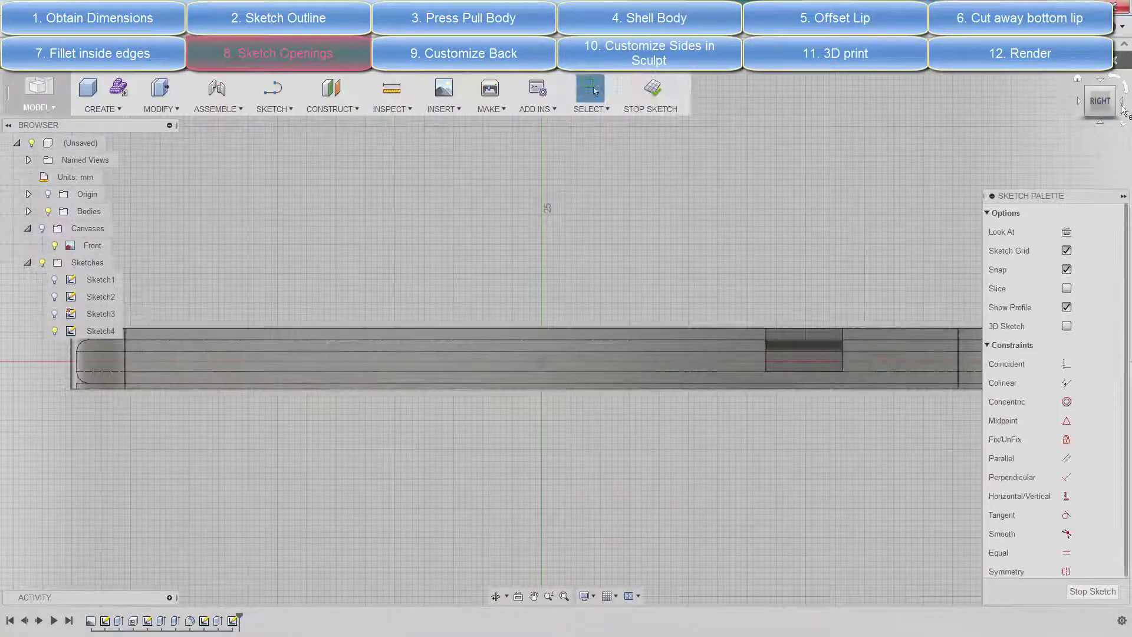
# From the left side view, draw a 35 by 10.7 mm rectangle
pyautogui.click(1122, 107)
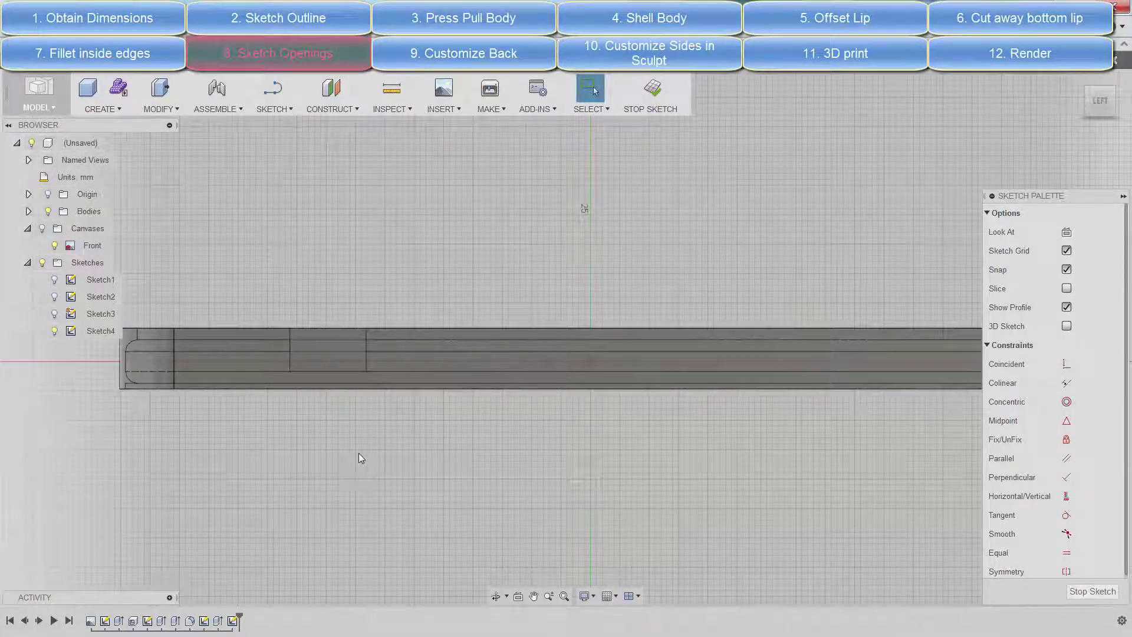
pyautogui.rightClick(361, 458)
pyautogui.click(348, 422)
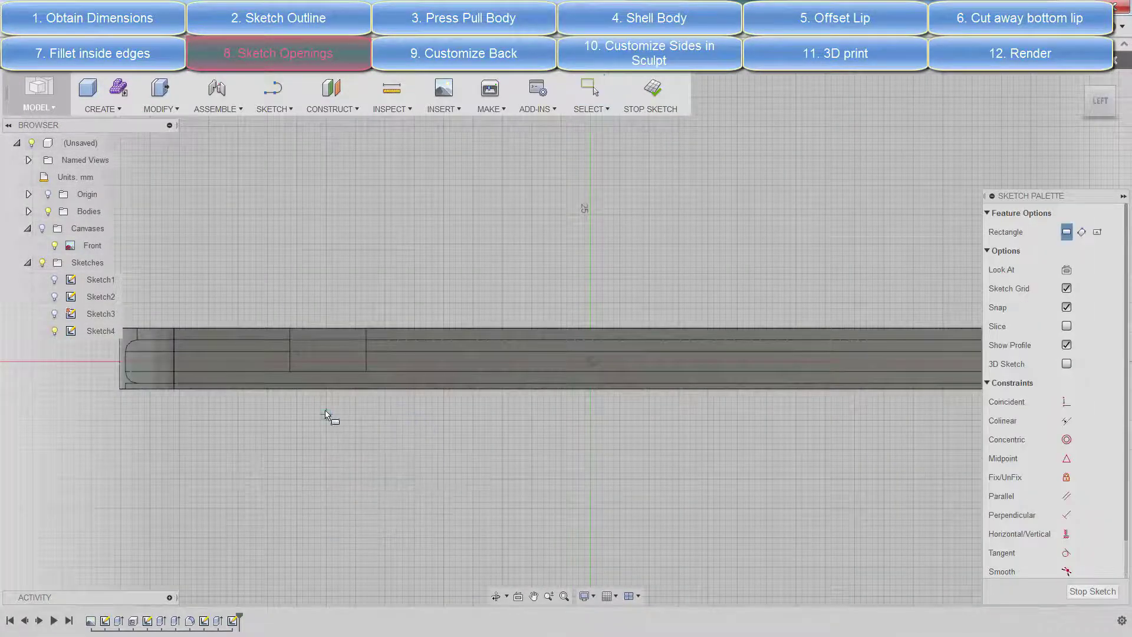
pyautogui.click(289, 371)
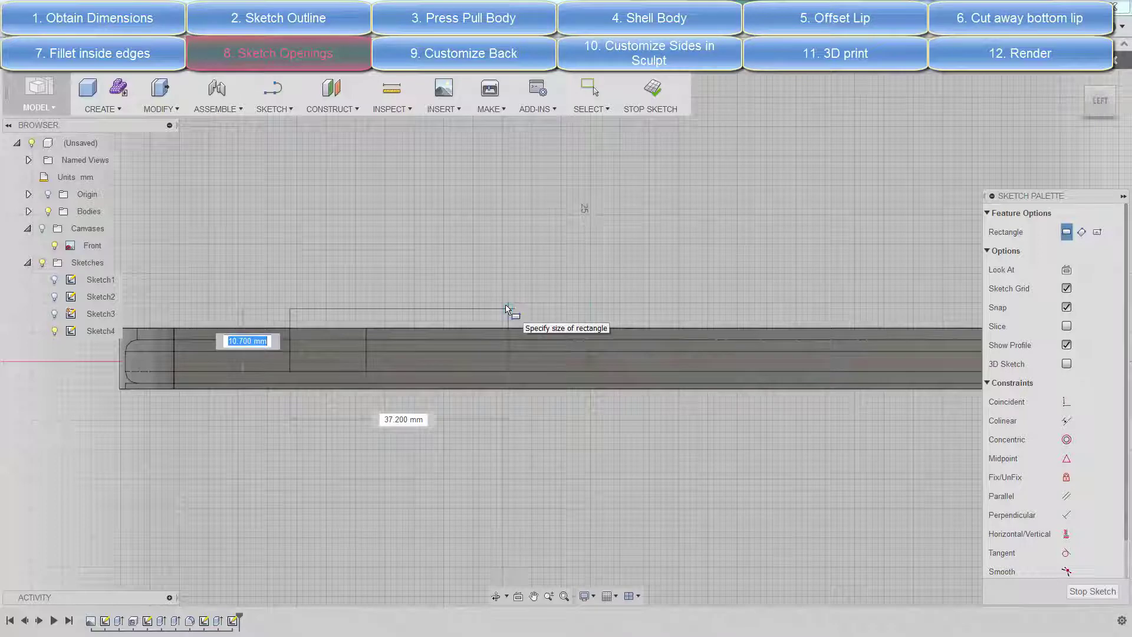
pyautogui.press('Tab')
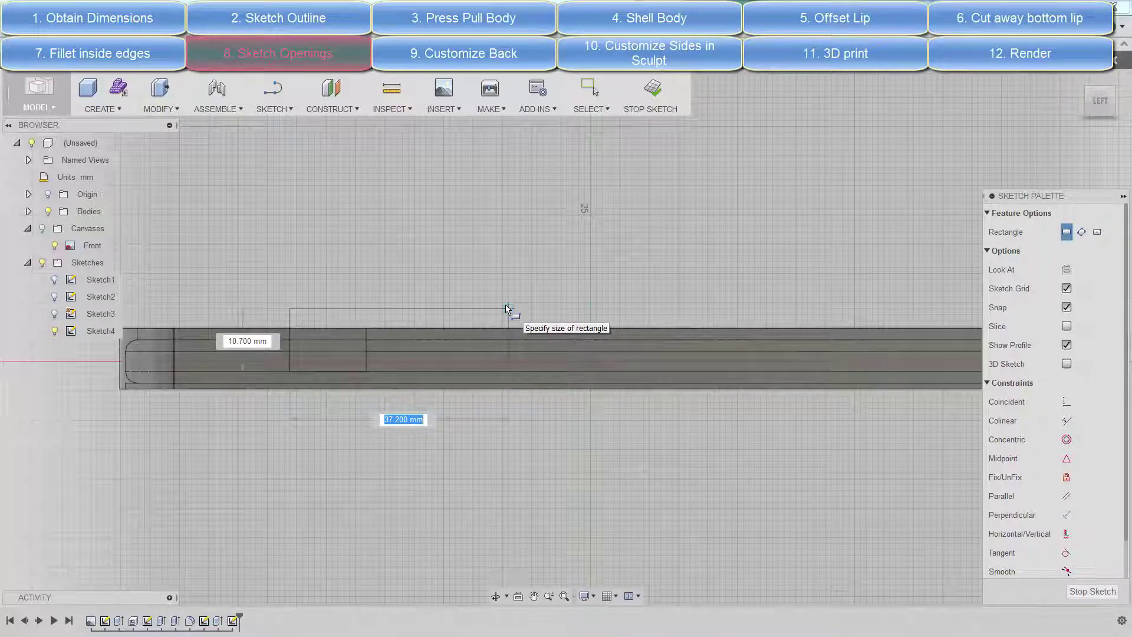
pyautogui.write('35')
pyautogui.press('Tab')
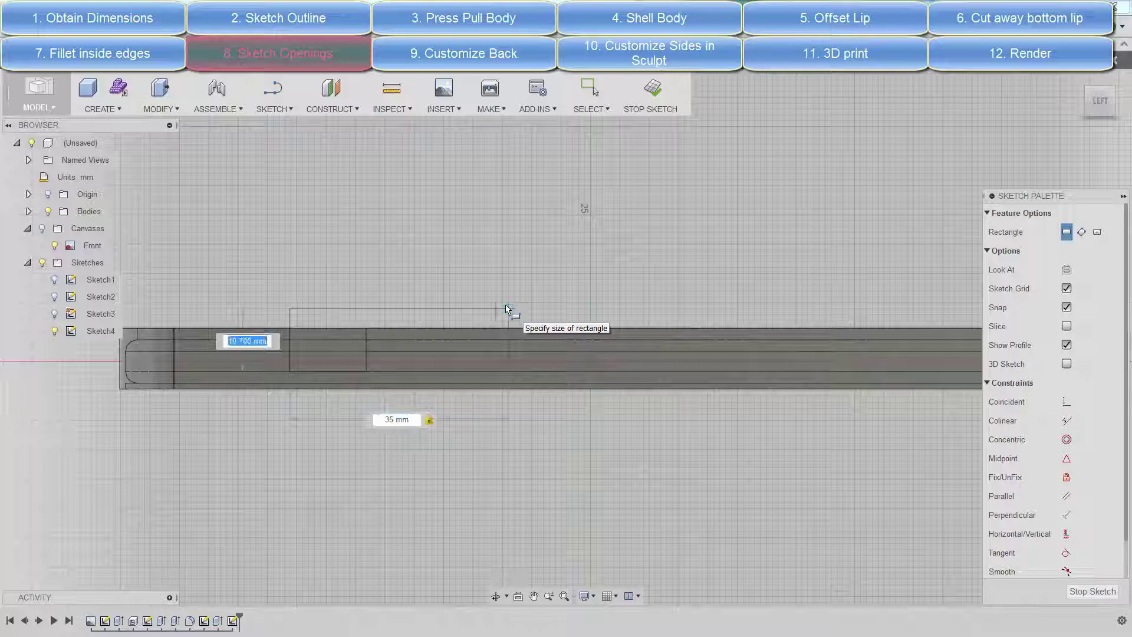
pyautogui.press('Return')
# Dimension the rectangle's height to 16 mm
pyautogui.rightClick(443, 232)
pyautogui.click(373, 238)
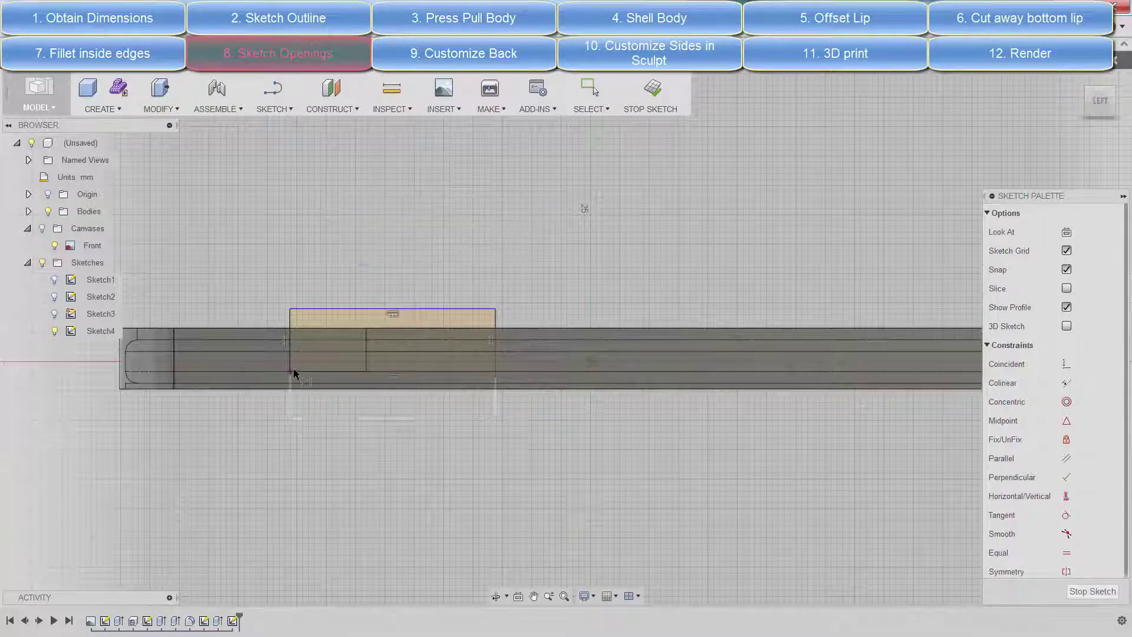
pyautogui.click(122, 364)
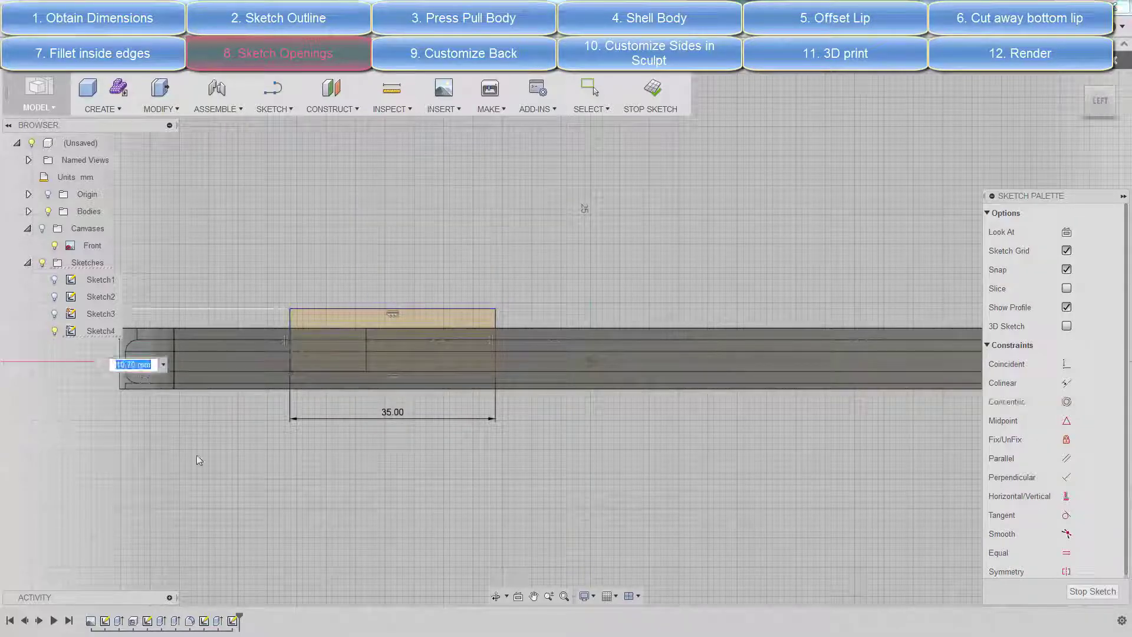
pyautogui.scroll(3, 150, 386)
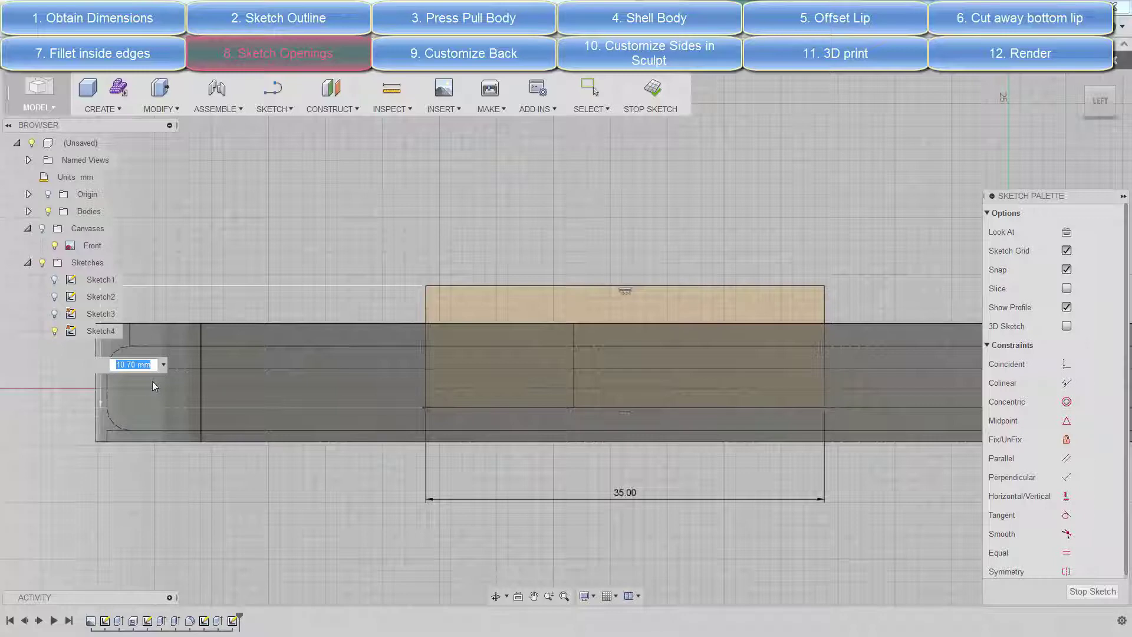
pyautogui.write('16')
pyautogui.press('Return')
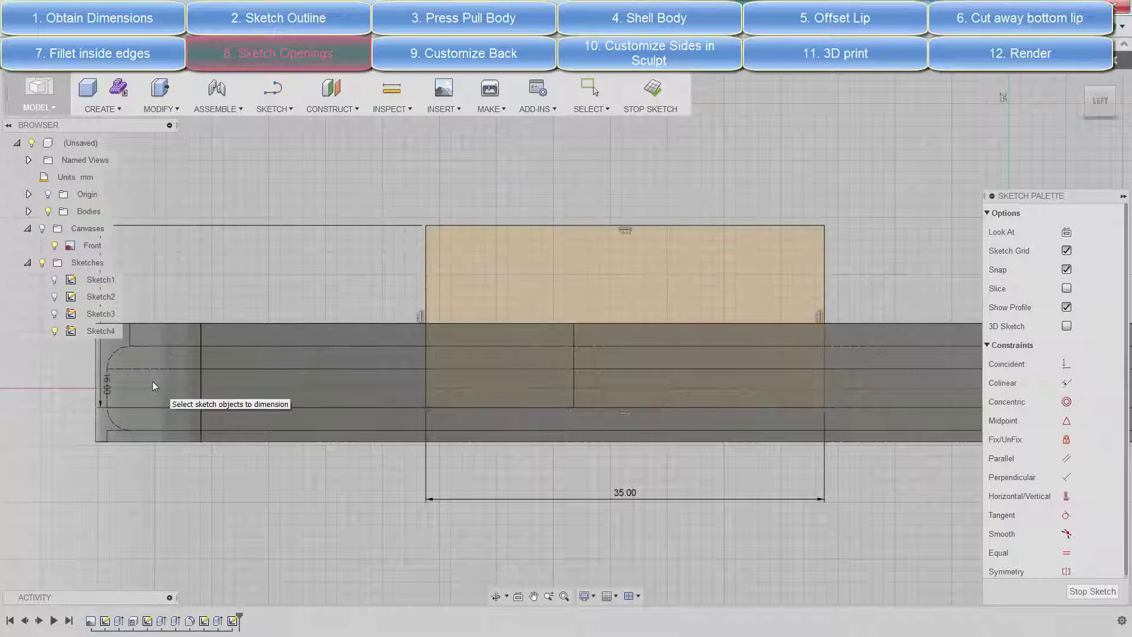
pyautogui.press('Escape')
# Add a driven dimension on the opening's left edge and finish the sketch
pyautogui.rightClick(344, 480)
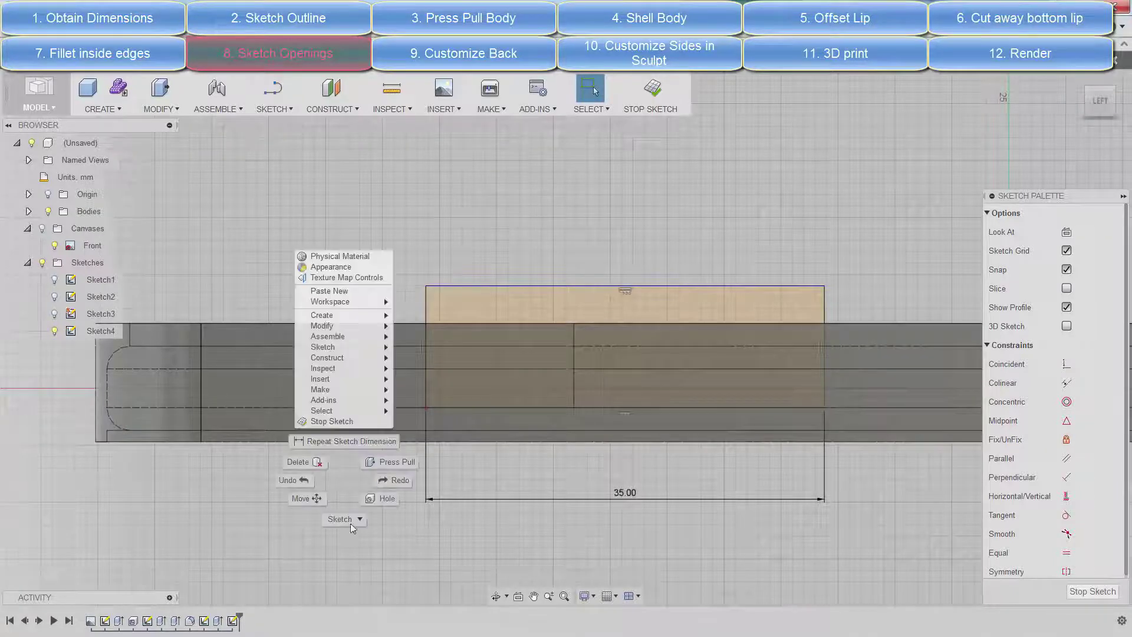
pyautogui.click(351, 442)
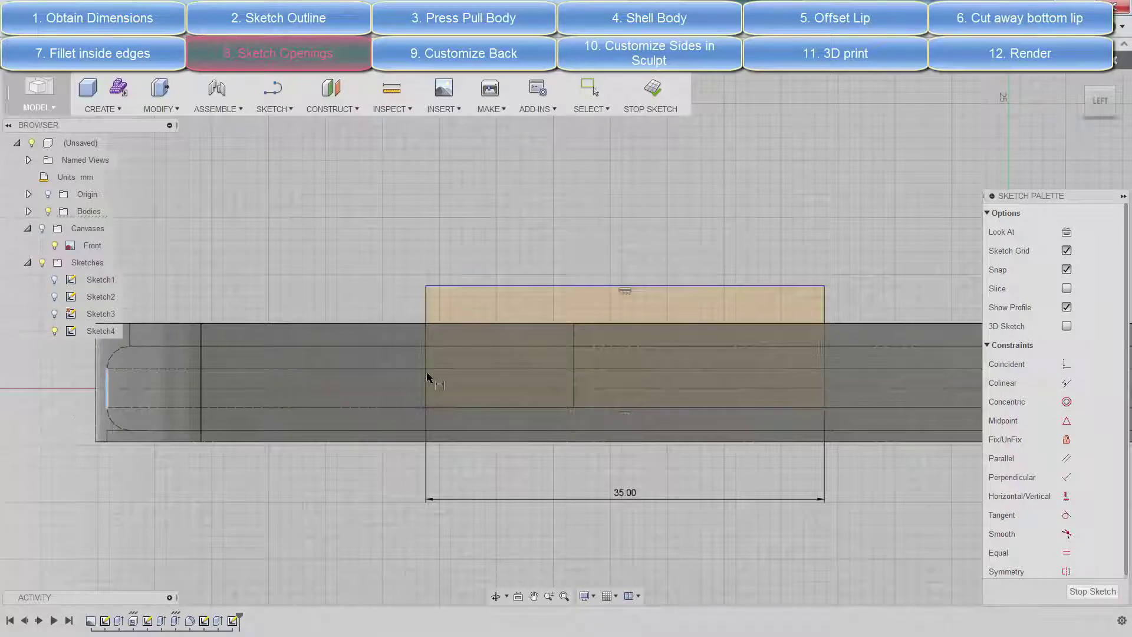
pyautogui.click(425, 357)
pyautogui.click(259, 248)
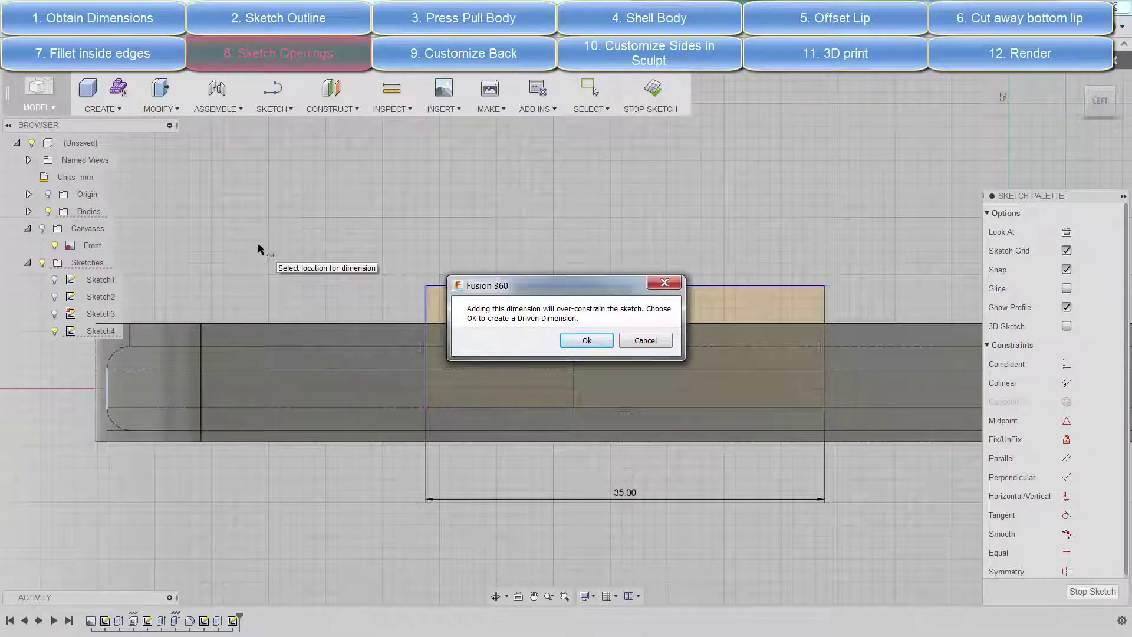
pyautogui.press('Return')
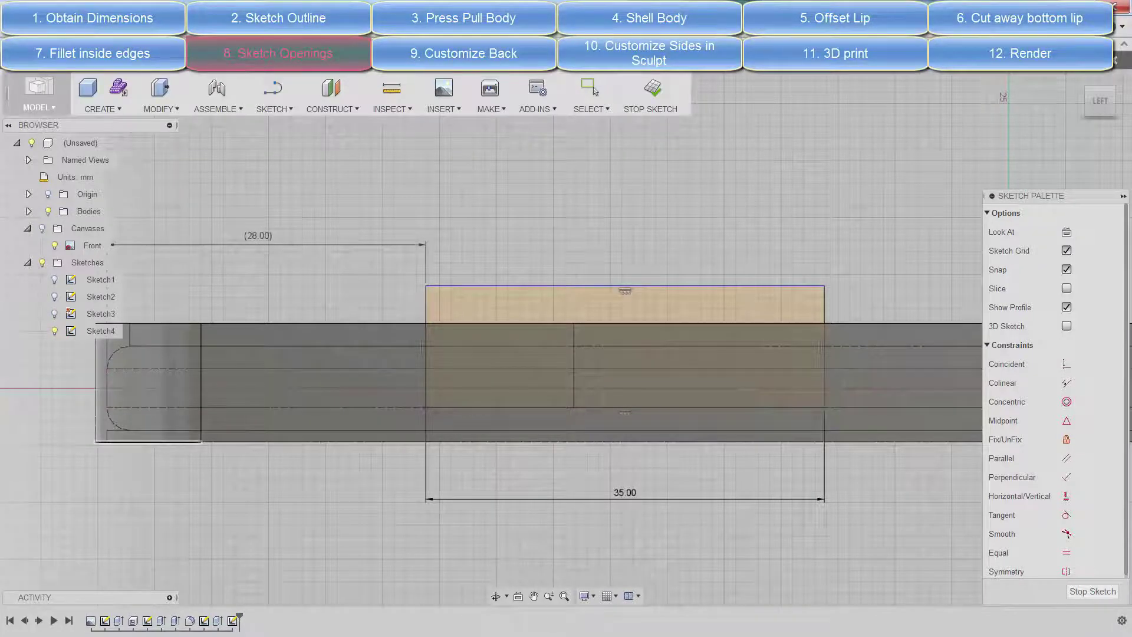
pyautogui.click(650, 94)
# Press Pull the opening profile to cut it through the side wall
pyautogui.rightClick(831, 277)
pyautogui.click(861, 260)
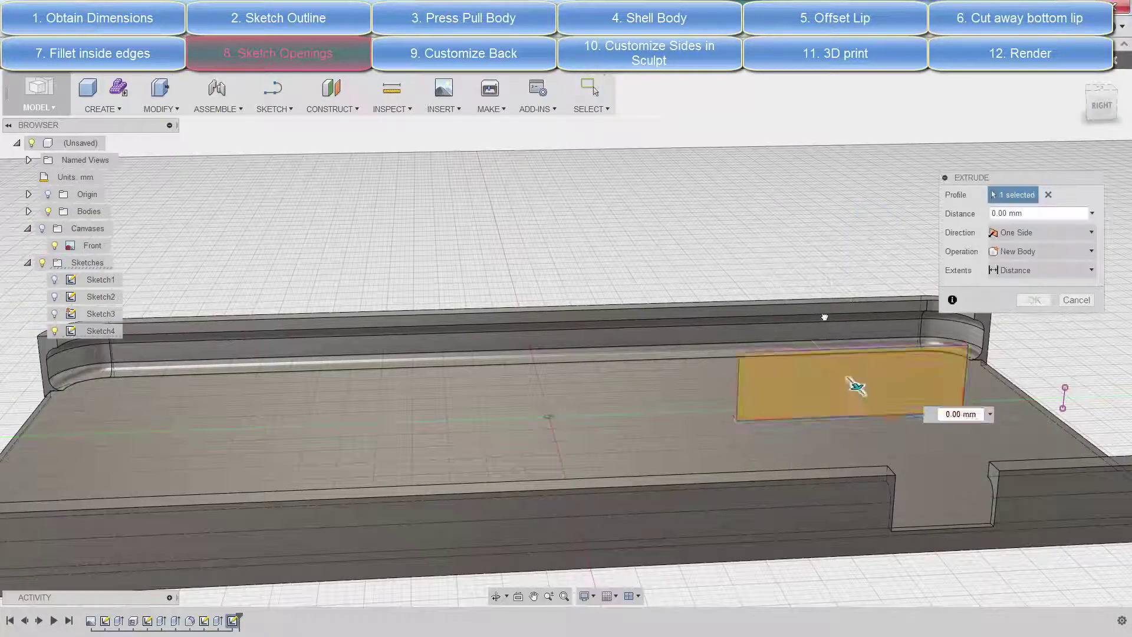
pyautogui.moveTo(854, 383); pyautogui.dragTo(784, 306)
pyautogui.press('Return')
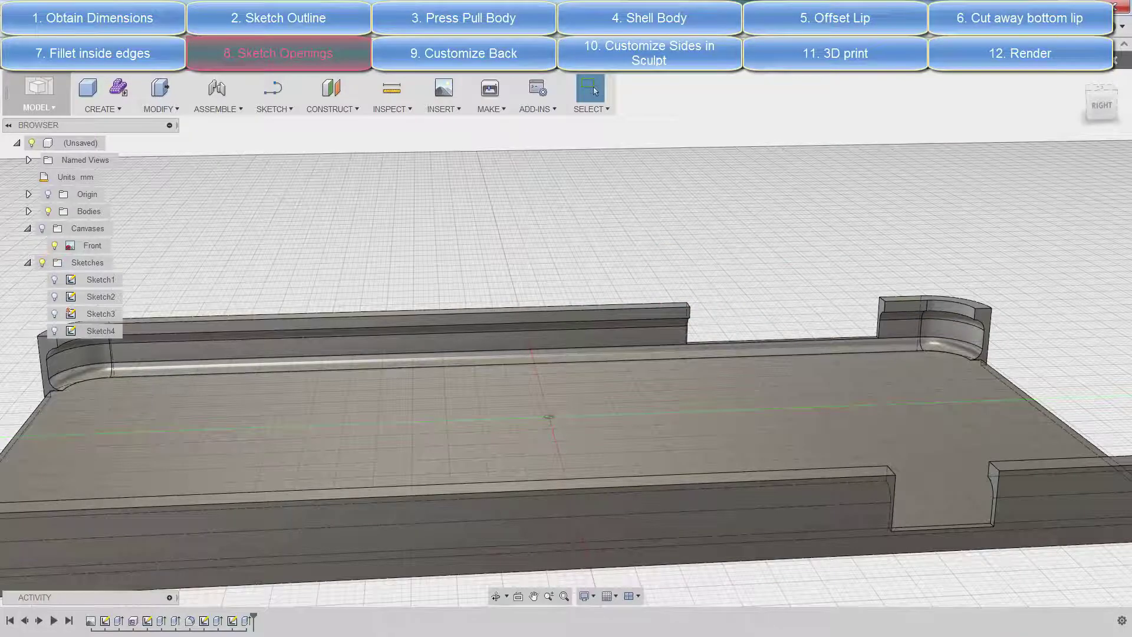
pyautogui.click(272, 88)
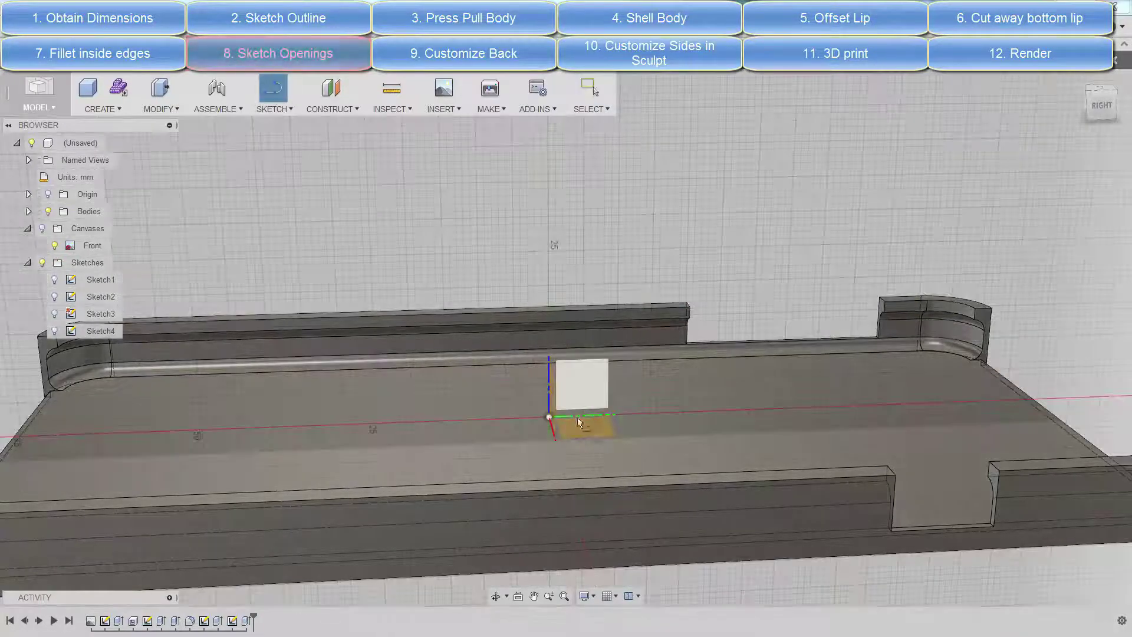
# Sketch on the case back and draw varied-size circles across its upper area
pyautogui.click(577, 401)
pyautogui.rightClick(589, 384)
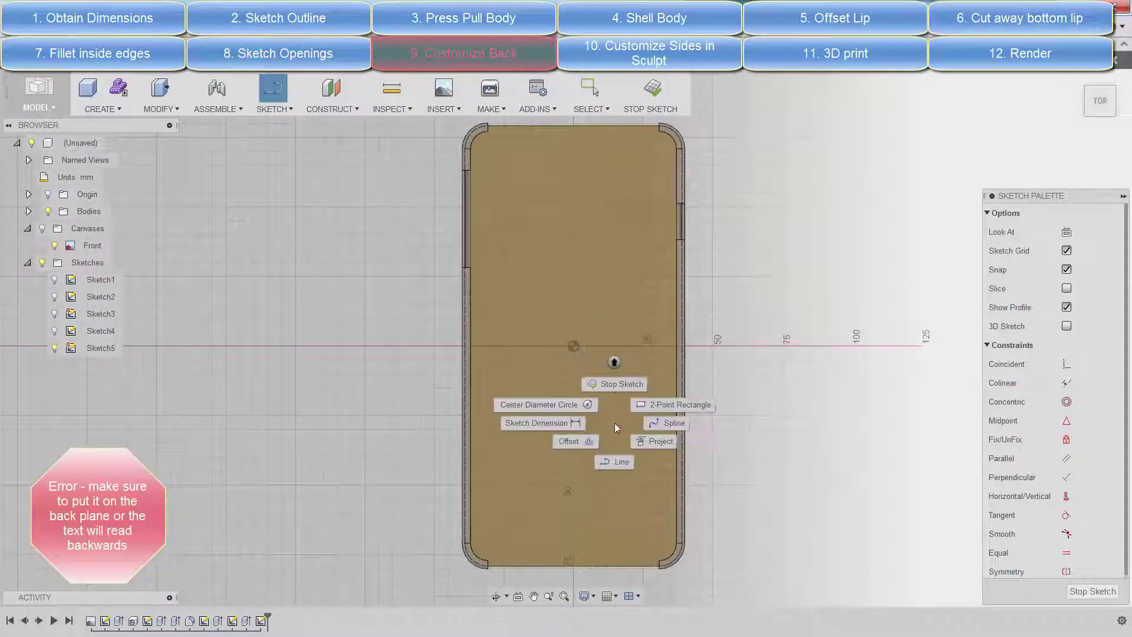
pyautogui.click(531, 405)
pyautogui.click(531, 193)
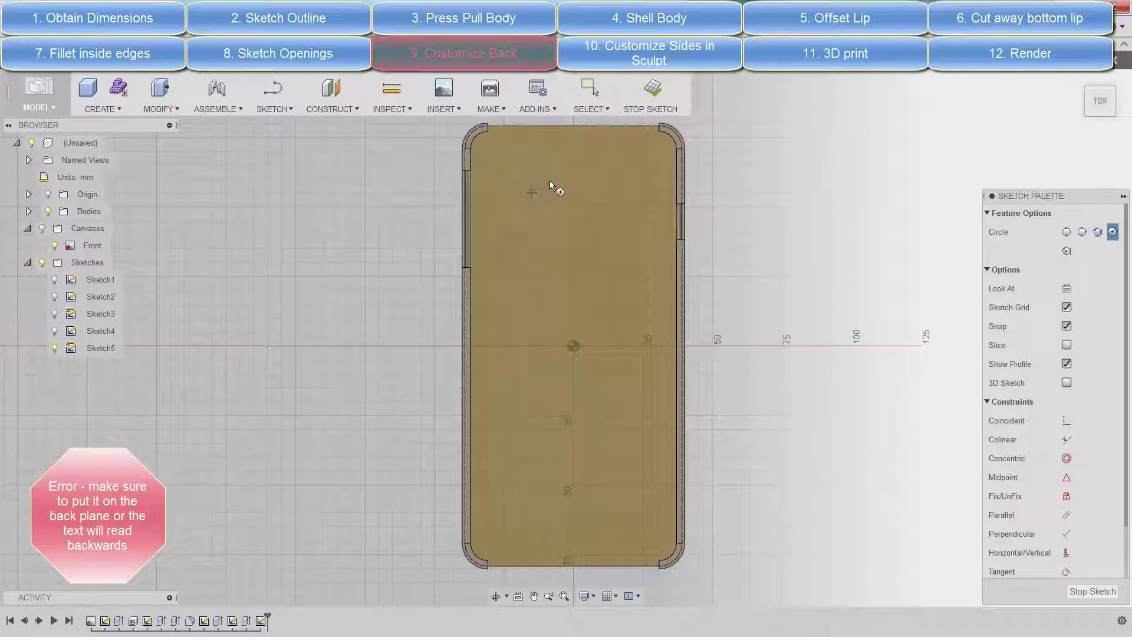
pyautogui.click(615, 220)
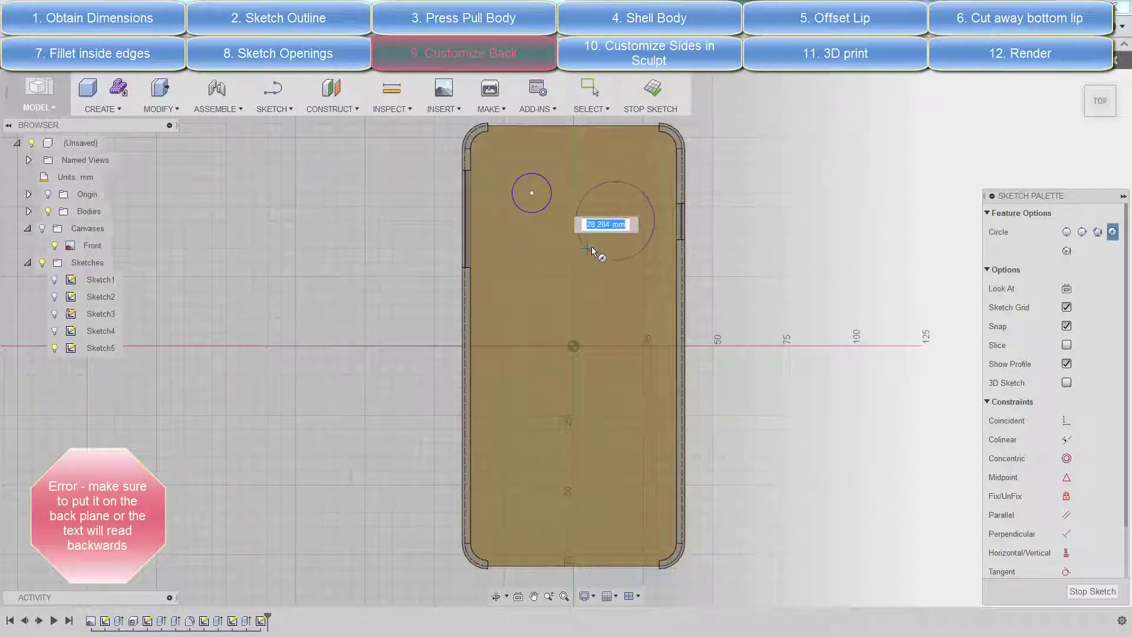
pyautogui.click(589, 250)
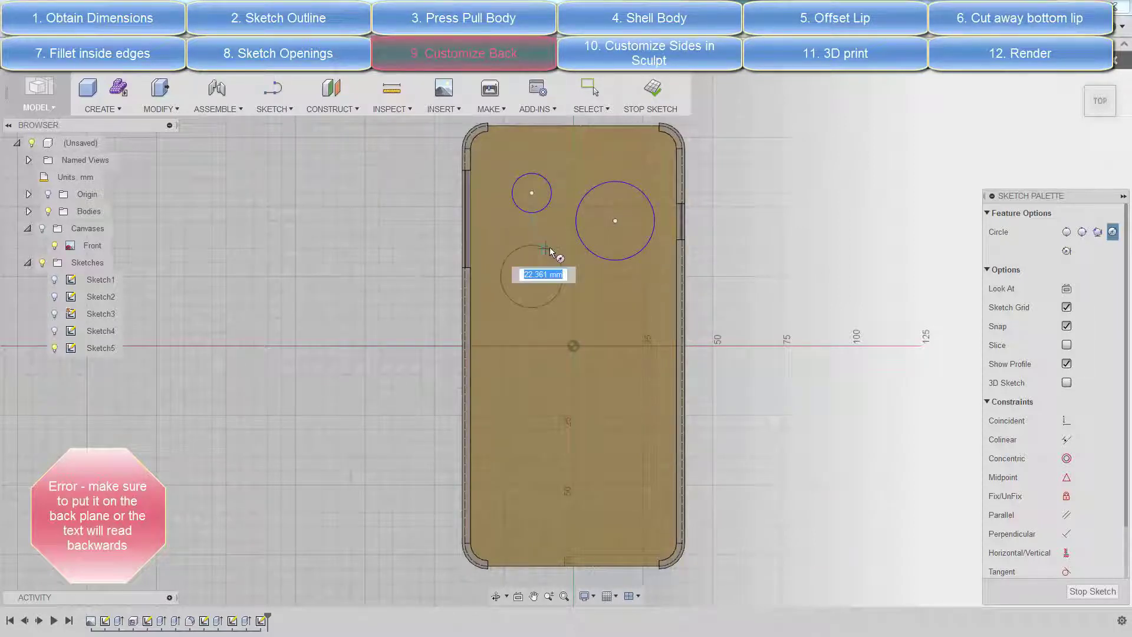
pyautogui.click(548, 249)
pyautogui.click(601, 304)
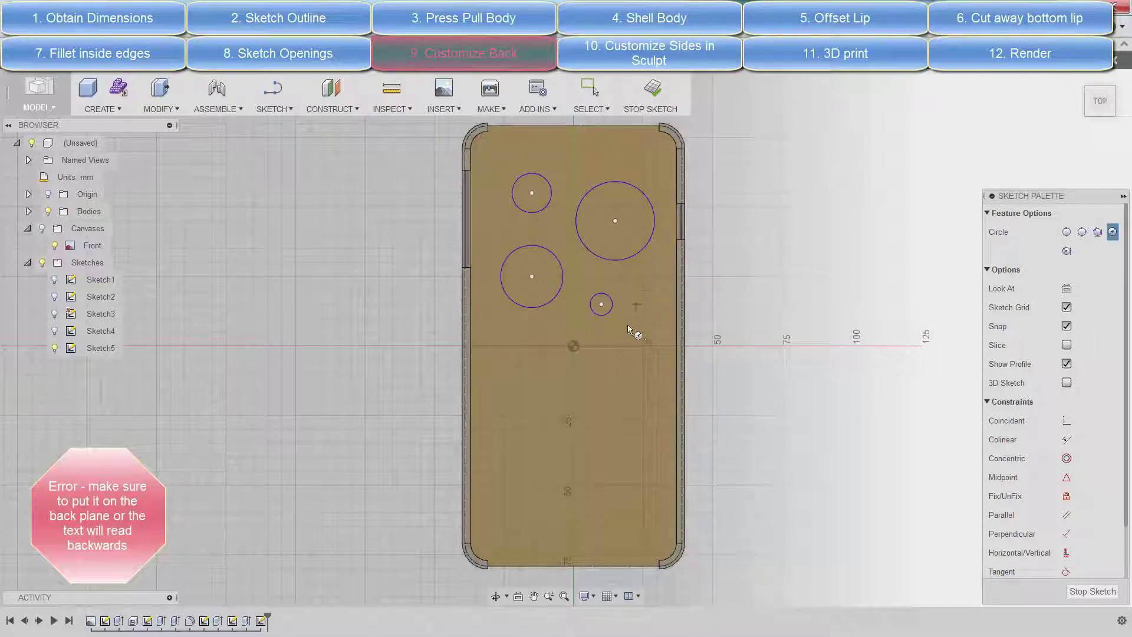
# Add small and large circles across the middle and lower half of the back
pyautogui.click(641, 283)
pyautogui.click(512, 342)
pyautogui.click(524, 354)
pyautogui.click(622, 356)
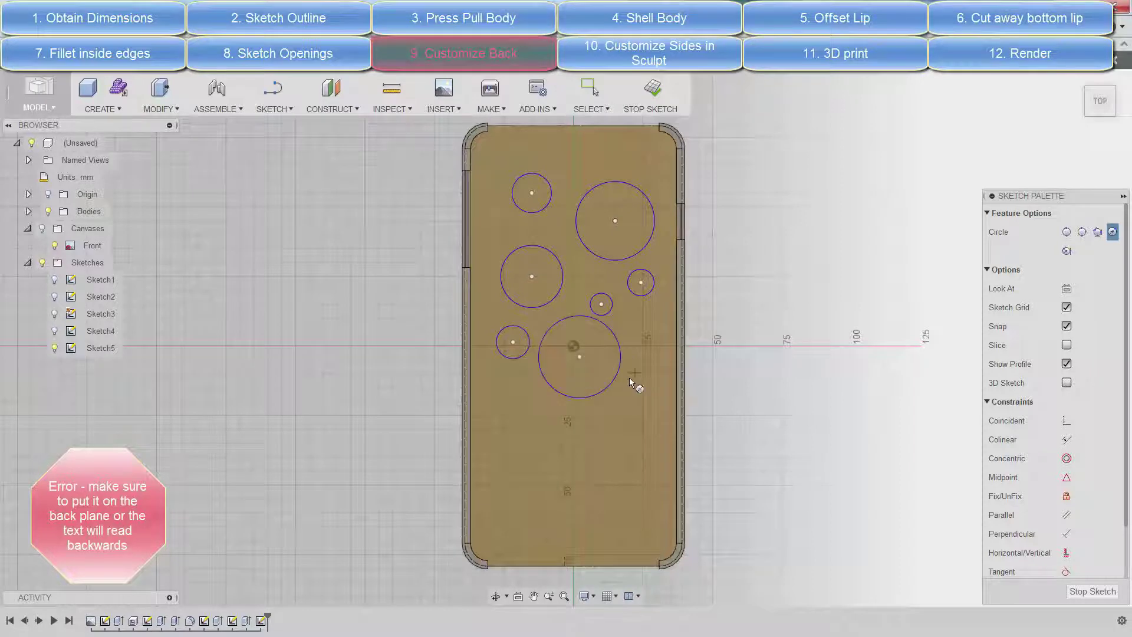
pyautogui.click(637, 385)
pyautogui.click(511, 403)
pyautogui.click(503, 403)
pyautogui.click(560, 415)
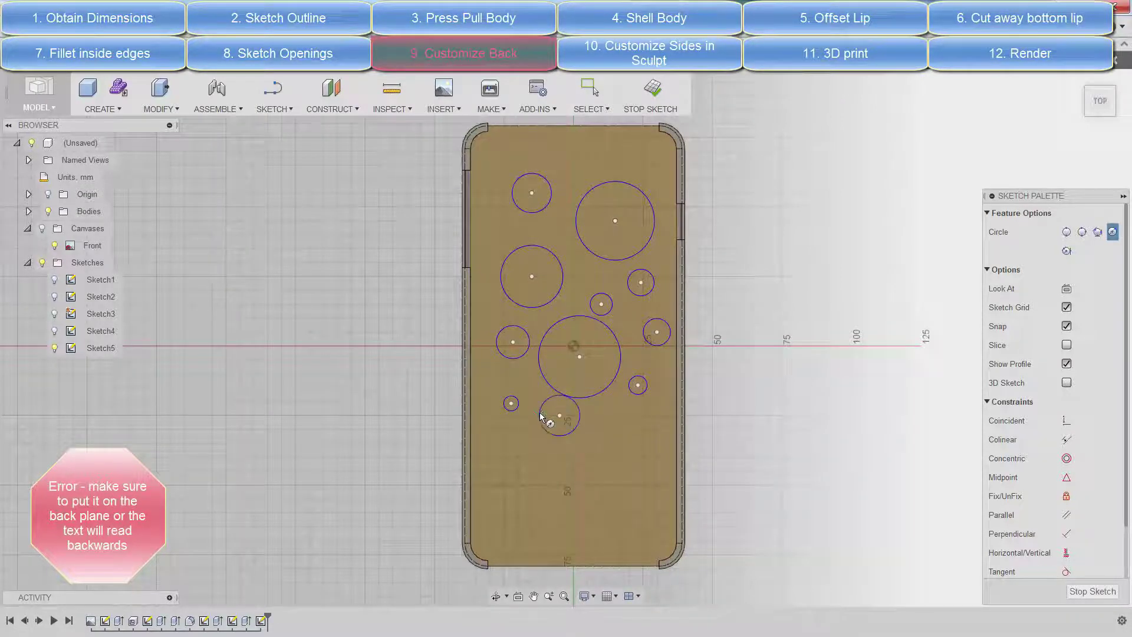
pyautogui.press('Escape')
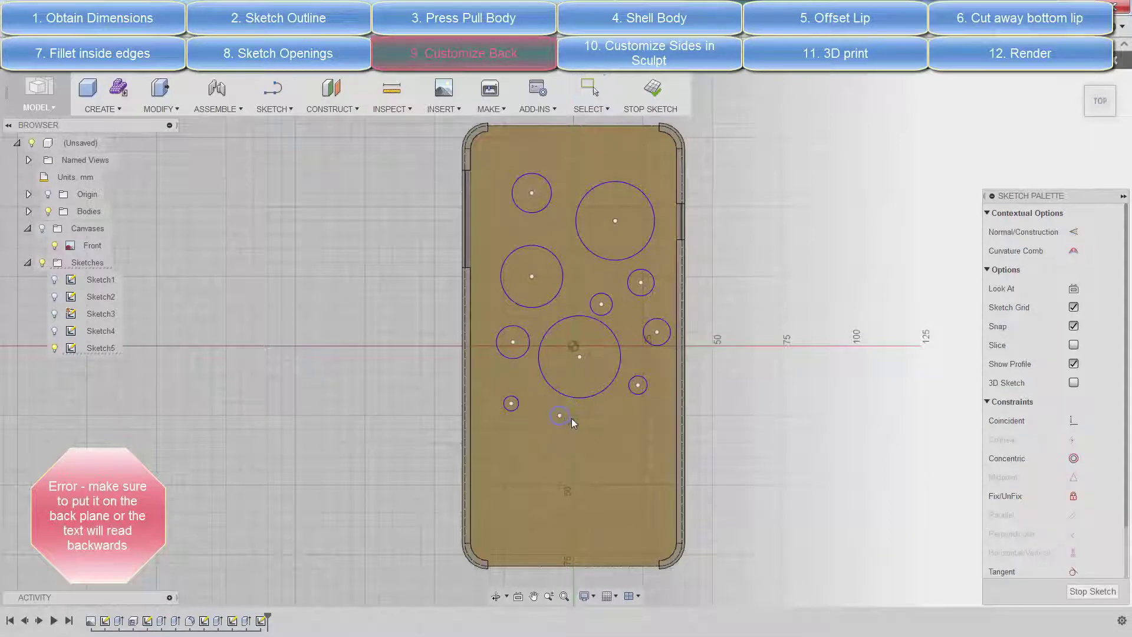
# Add further circles of varying sizes along the bottom of the back
pyautogui.rightClick(592, 422)
pyautogui.click(600, 383)
pyautogui.click(608, 416)
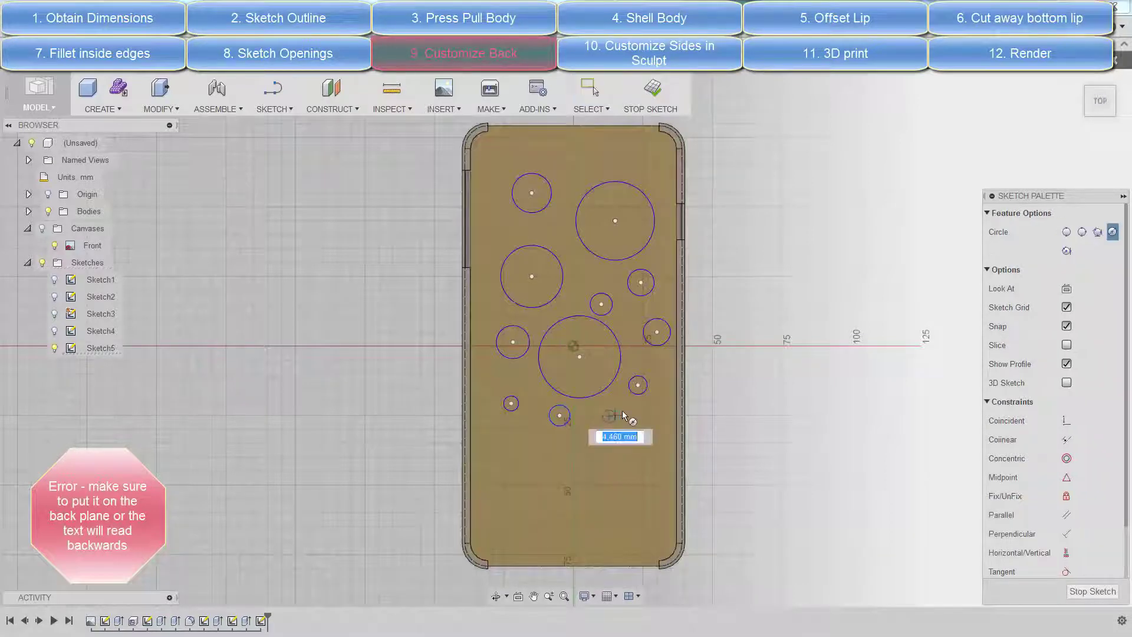
pyautogui.click(637, 452)
pyautogui.click(527, 455)
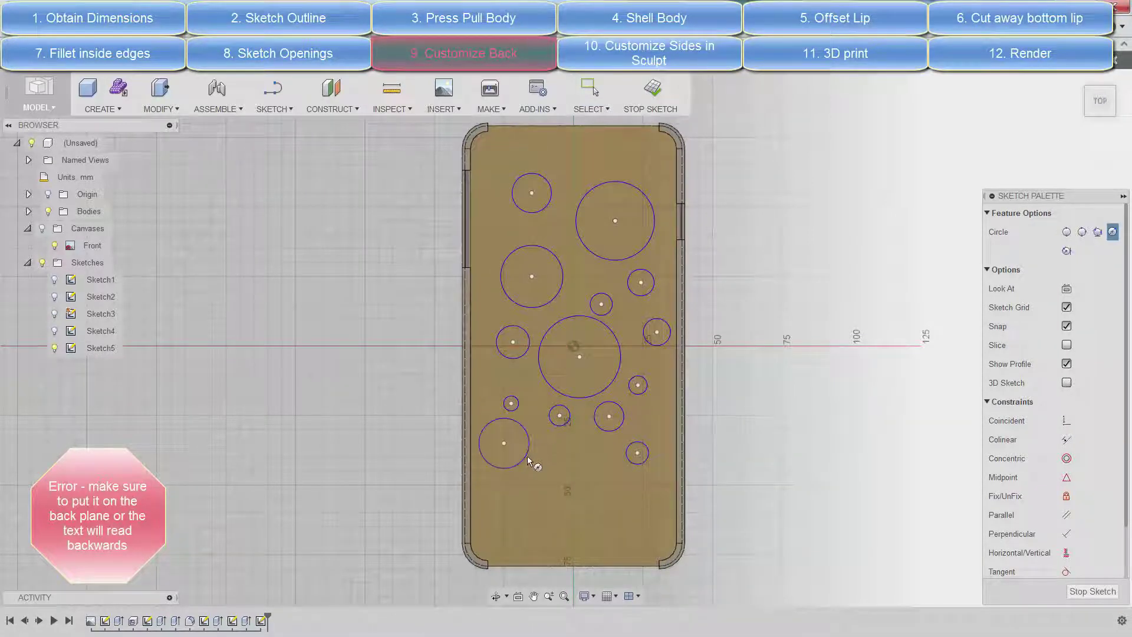
pyautogui.click(574, 453)
pyautogui.click(596, 453)
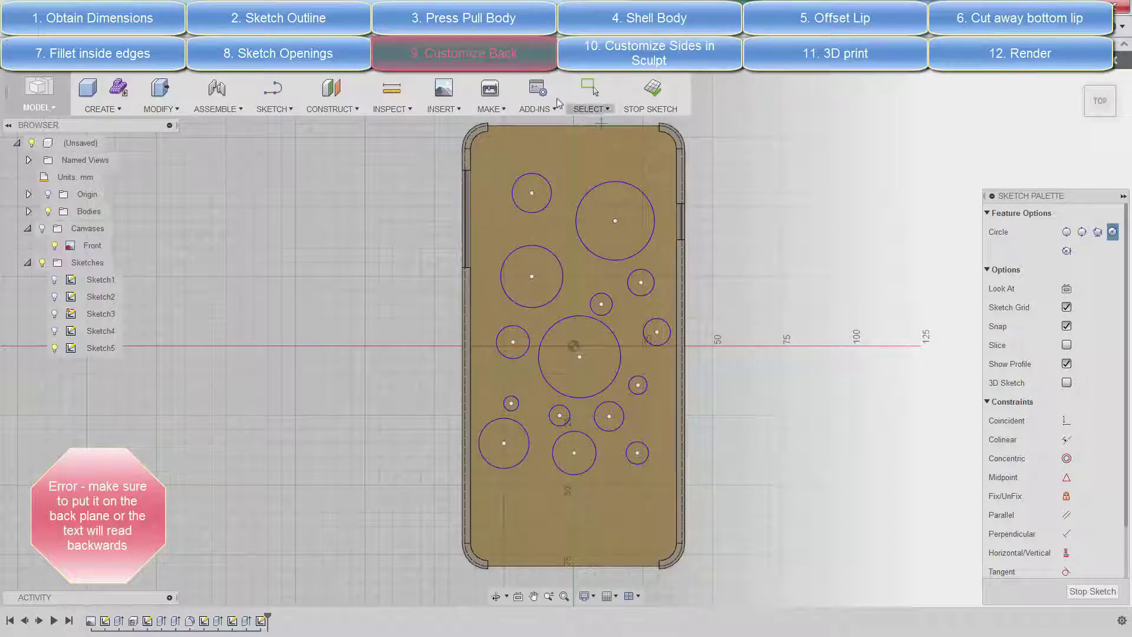
pyautogui.click(289, 114)
# Add SOMETHING sketch text near the bottom of the back in Stencil font, rotated 180°
pyautogui.click(356, 224)
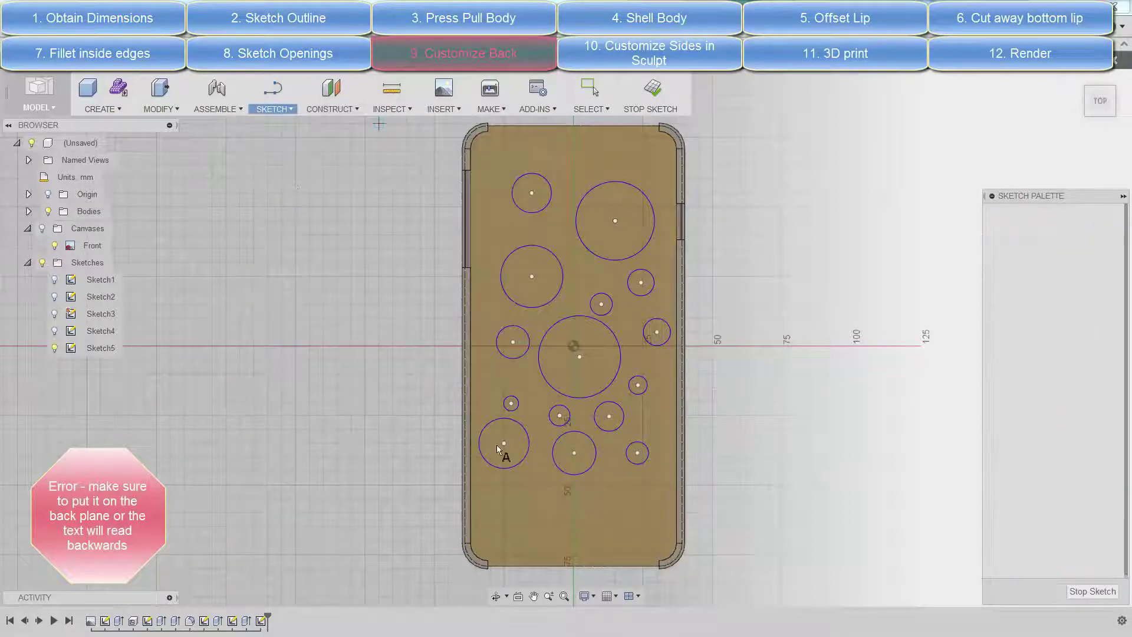
pyautogui.click(503, 513)
pyautogui.click(1009, 190)
pyautogui.write('Somethin')
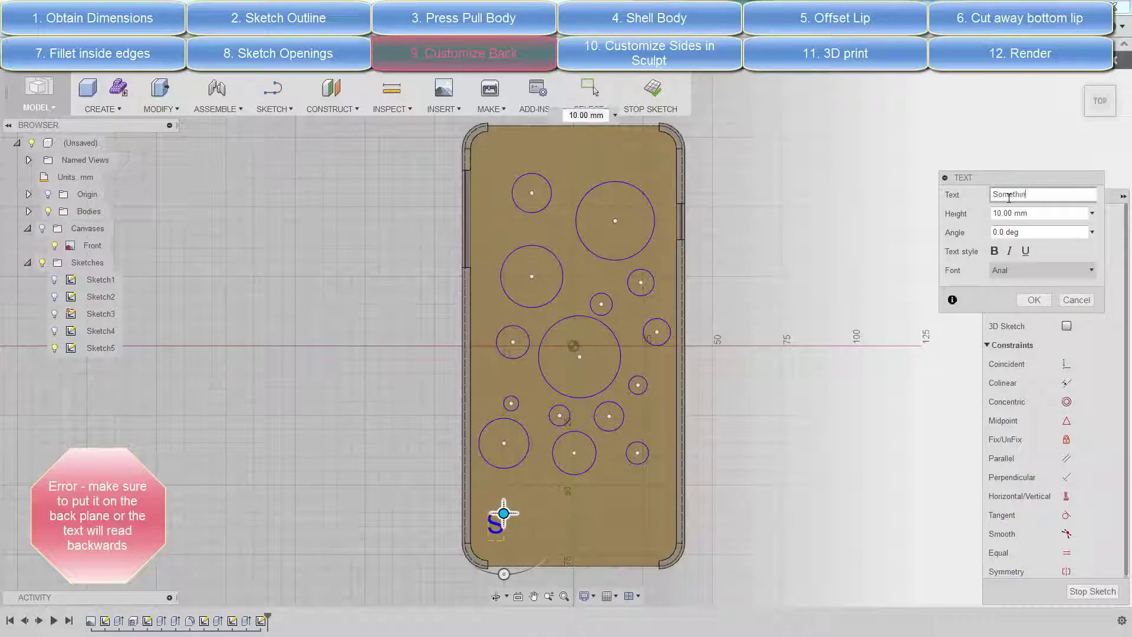
pyautogui.write('g')
pyautogui.click(1040, 270)
pyautogui.scroll(-3, 1031, 347)
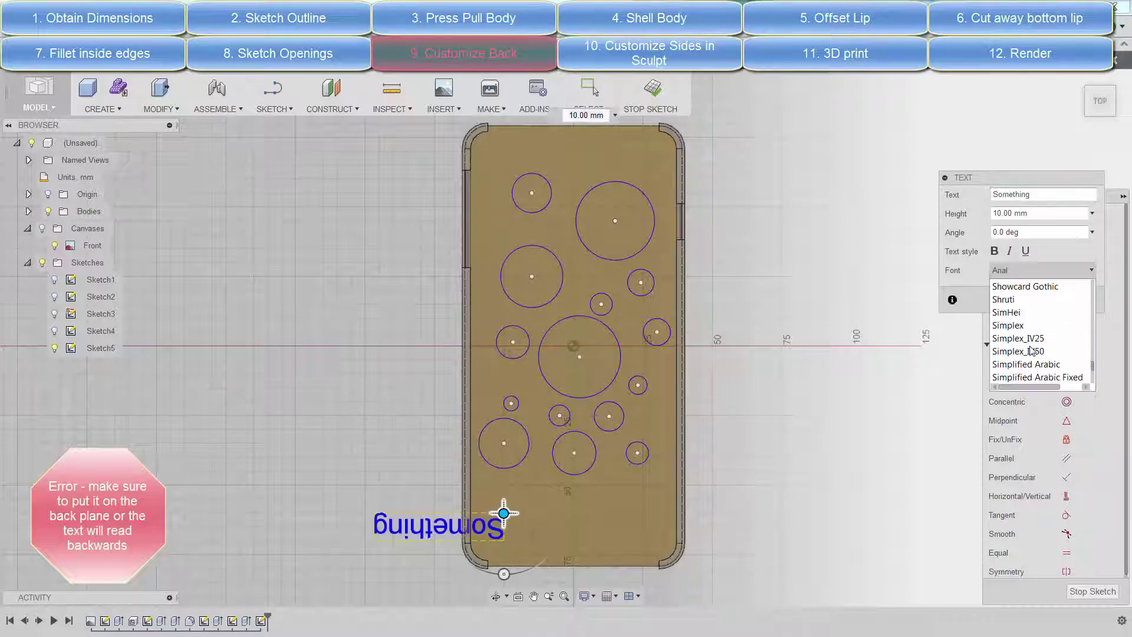
pyautogui.scroll(-3, 1030, 348)
pyautogui.scroll(-2, 1034, 336)
pyautogui.scroll(1, 1040, 313)
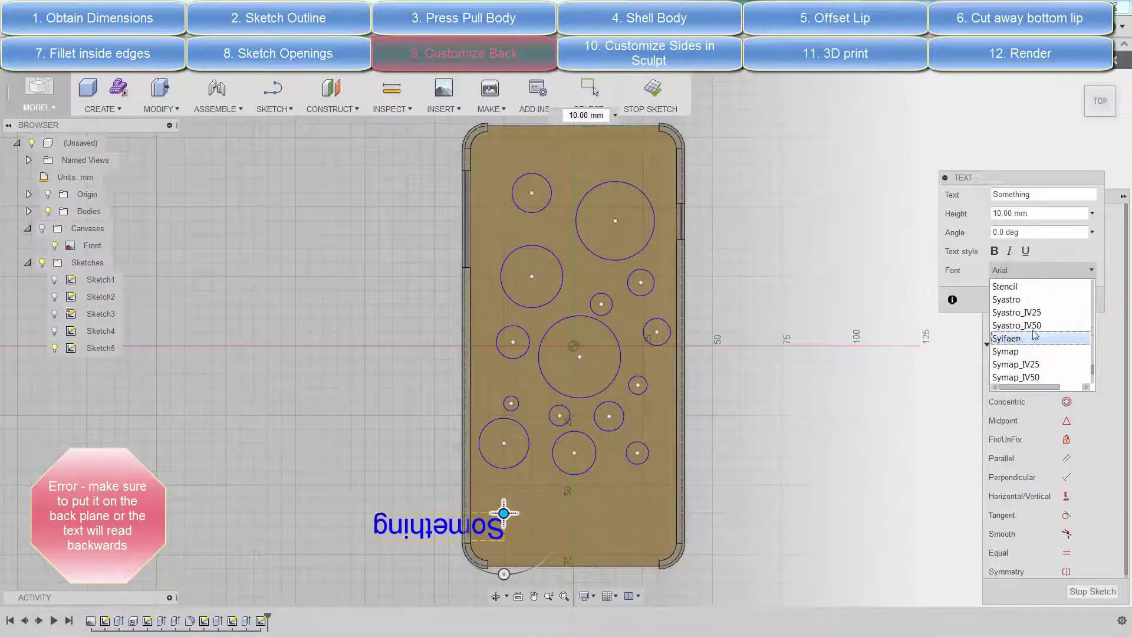
pyautogui.click(1004, 286)
pyautogui.moveTo(503, 573); pyautogui.dragTo(503, 442)
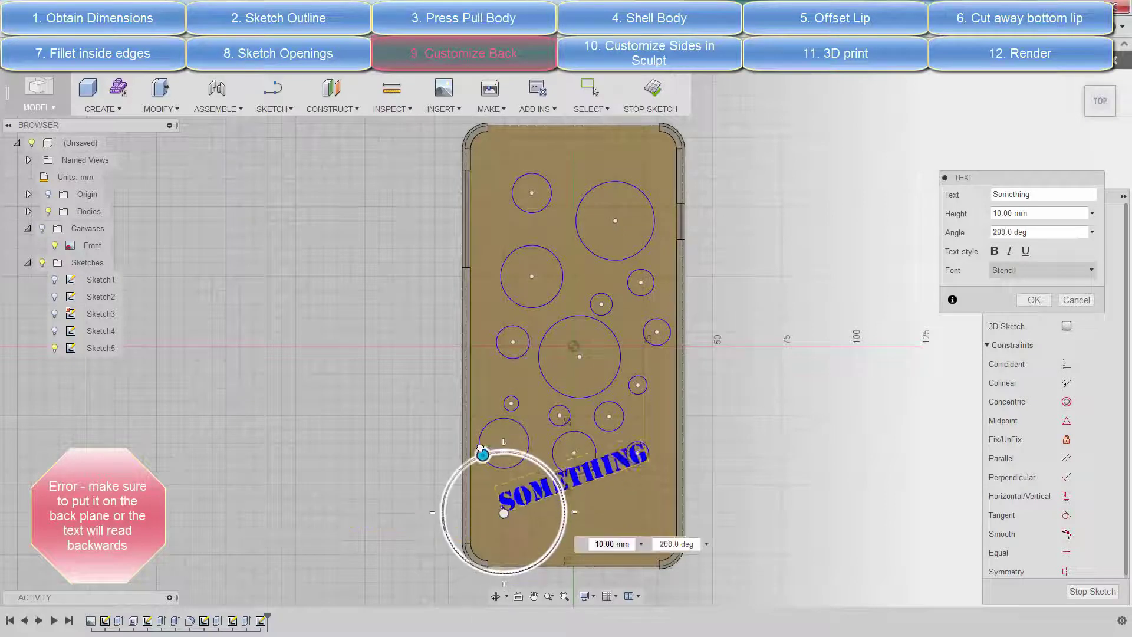
# Set SOMETHING to 13 mm tall and position it on the case back
pyautogui.doubleClick(1002, 212)
pyautogui.write('15')
pyautogui.press('Tab')
pyautogui.moveTo(501, 512); pyautogui.dragTo(460, 521)
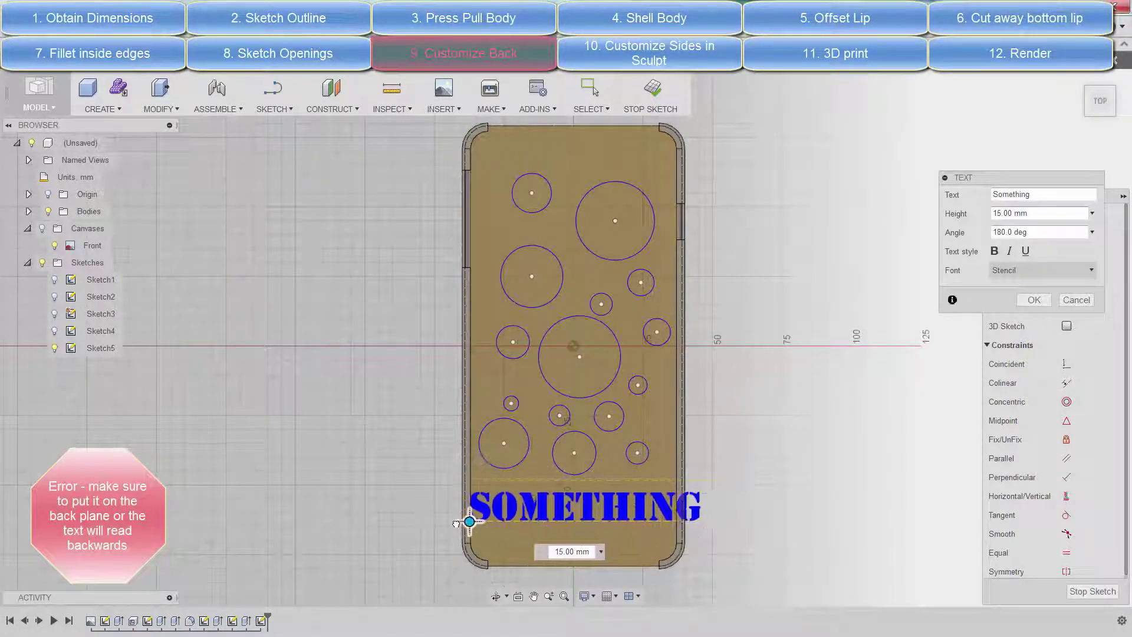
pyautogui.doubleClick(1004, 212)
pyautogui.write('13')
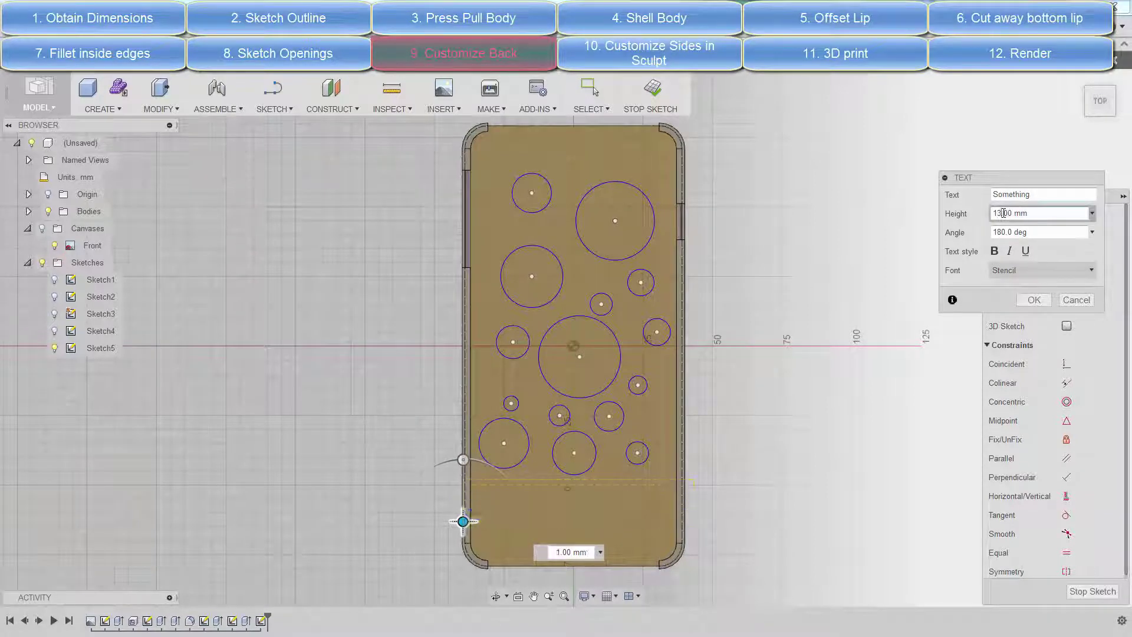
pyautogui.press('Tab')
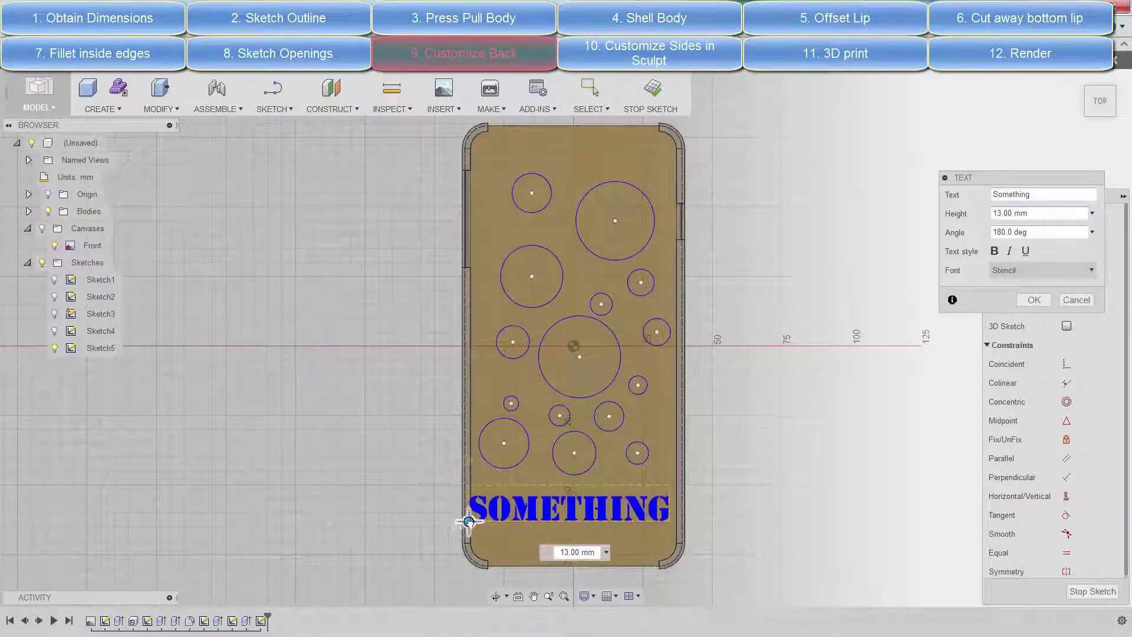
pyautogui.moveTo(466, 522); pyautogui.dragTo(472, 518)
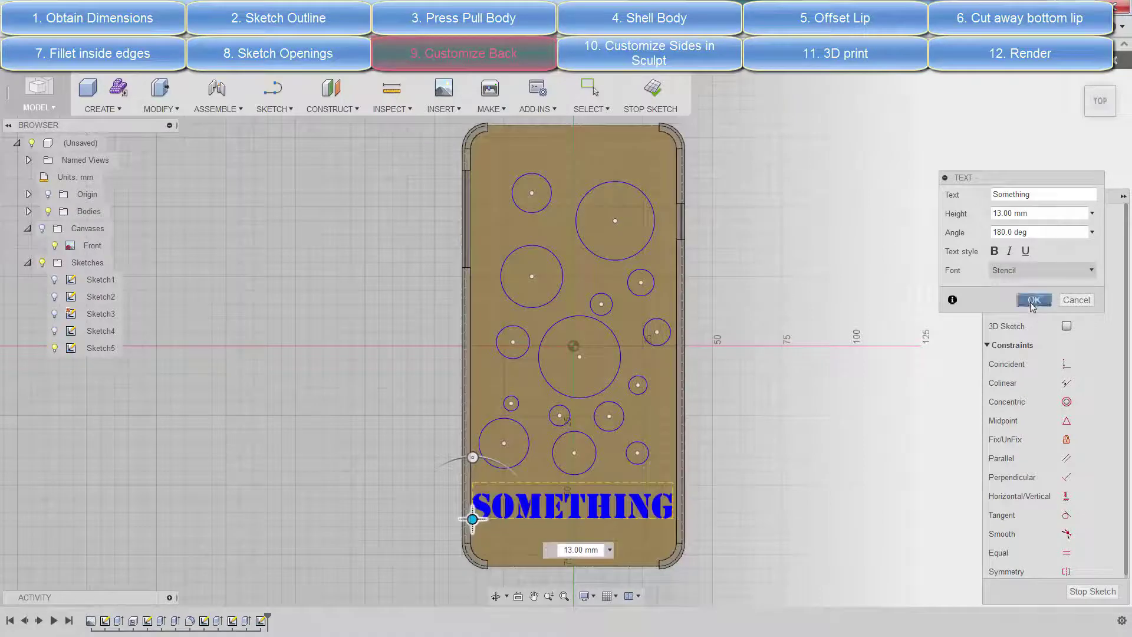
pyautogui.click(1034, 300)
# Add 12 mm CREATIVE text in Stencil font below SOMETHING
pyautogui.click(501, 546)
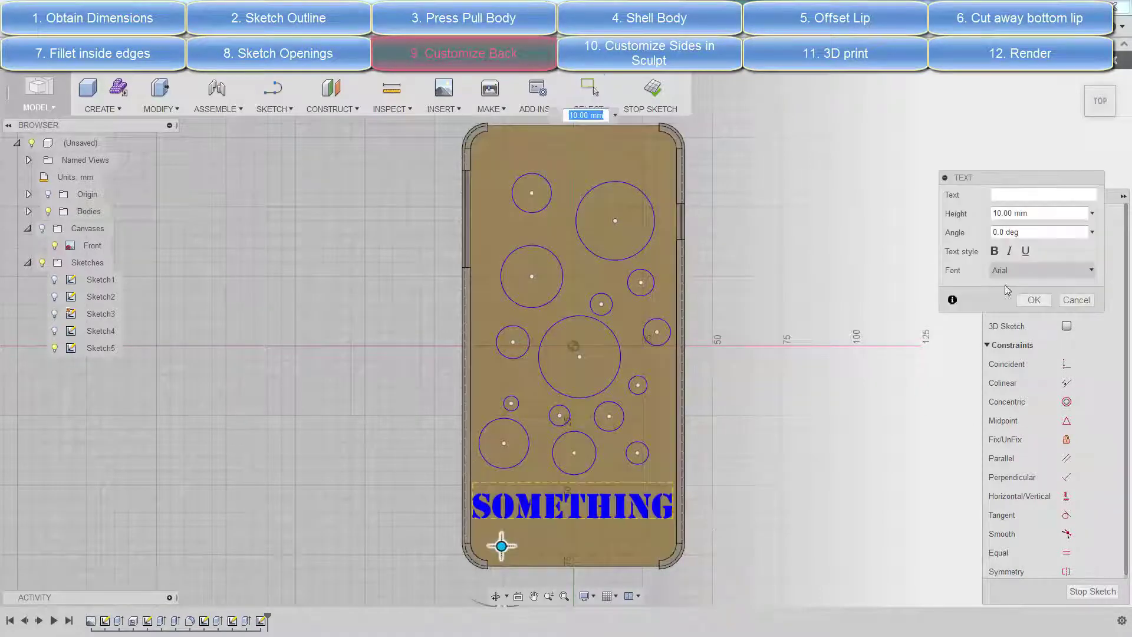
pyautogui.click(1017, 200)
pyautogui.write('Creat')
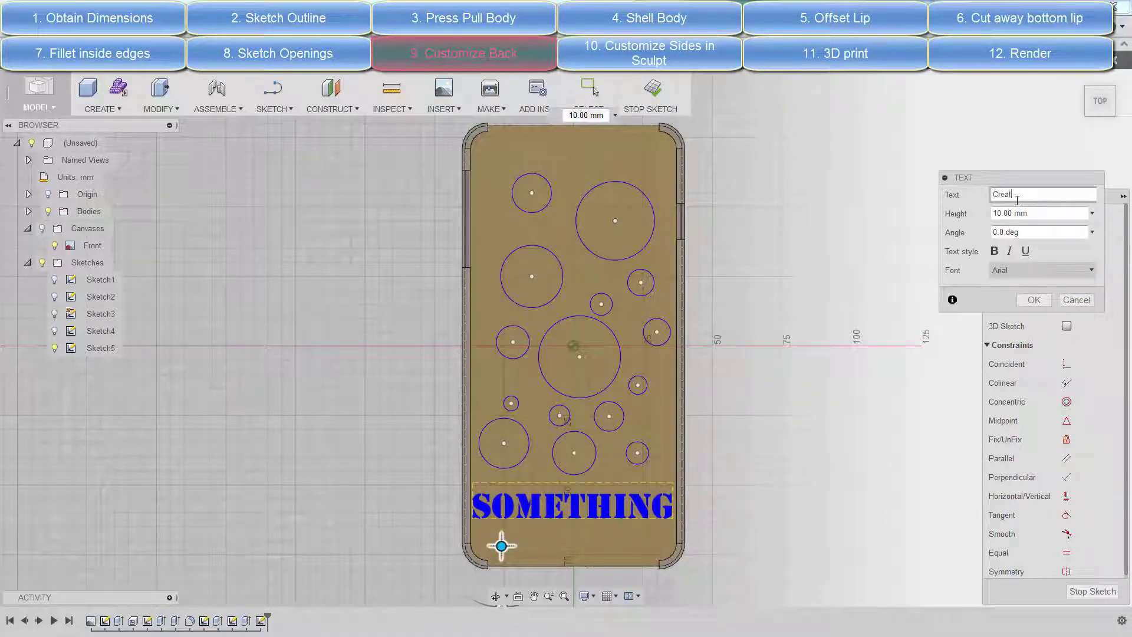
pyautogui.write('ive')
pyautogui.press('Tab')
pyautogui.write('12')
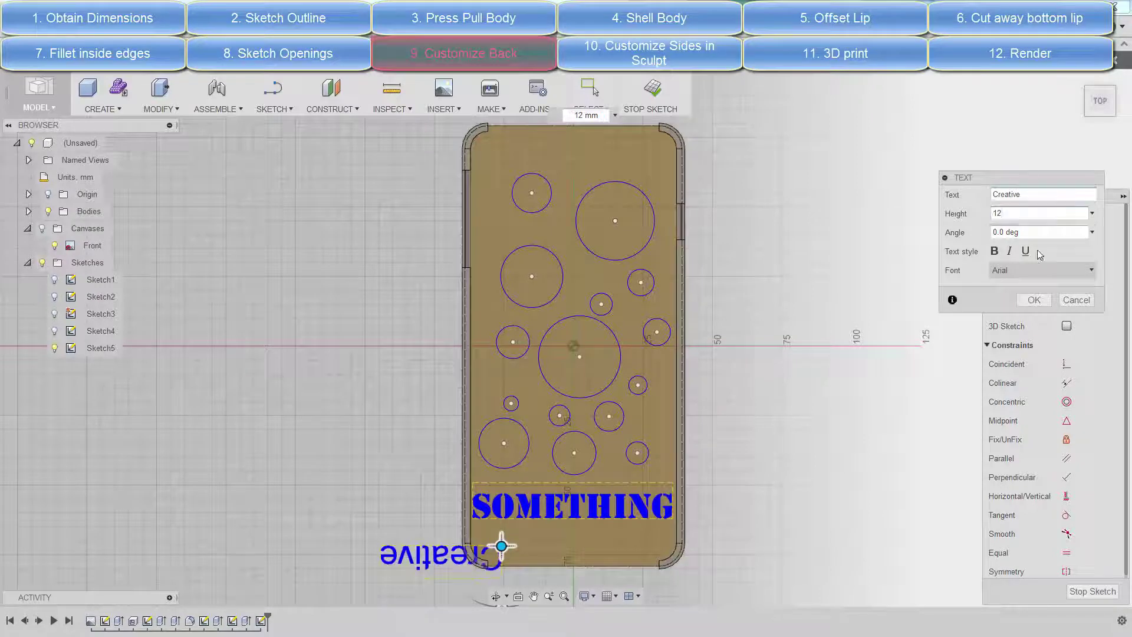
pyautogui.click(1038, 270)
pyautogui.scroll(-5, 1041, 347)
pyautogui.scroll(-5, 1041, 346)
pyautogui.scroll(2, 1041, 347)
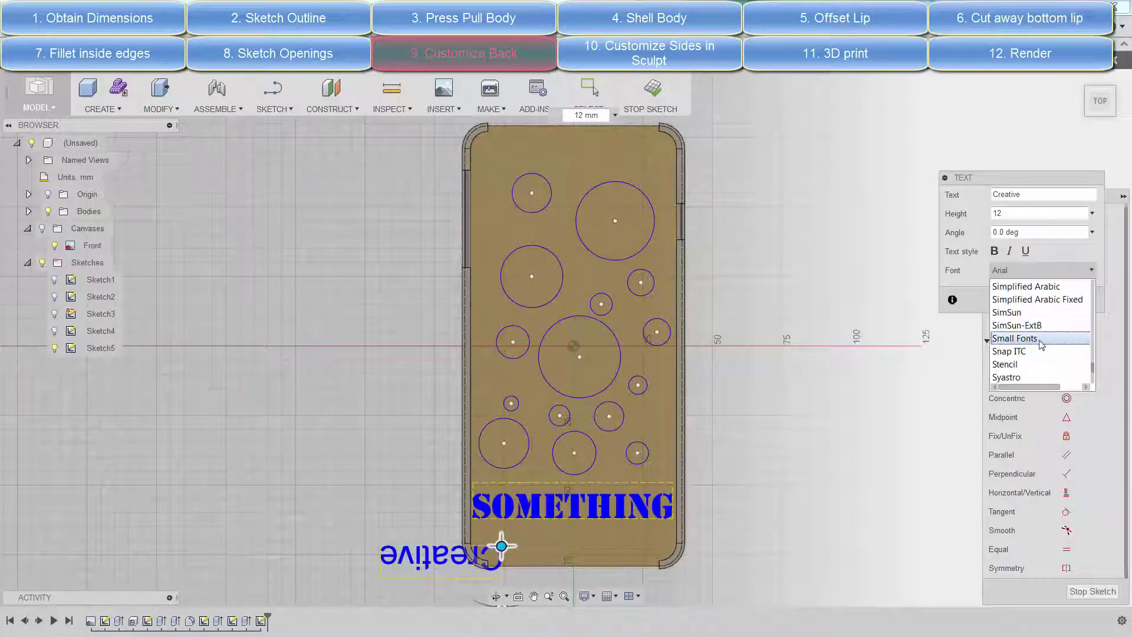
pyautogui.click(1009, 321)
# Rotate CREATIVE 180° and nudge it just beneath SOMETHING
pyautogui.scroll(-2, 524, 408)
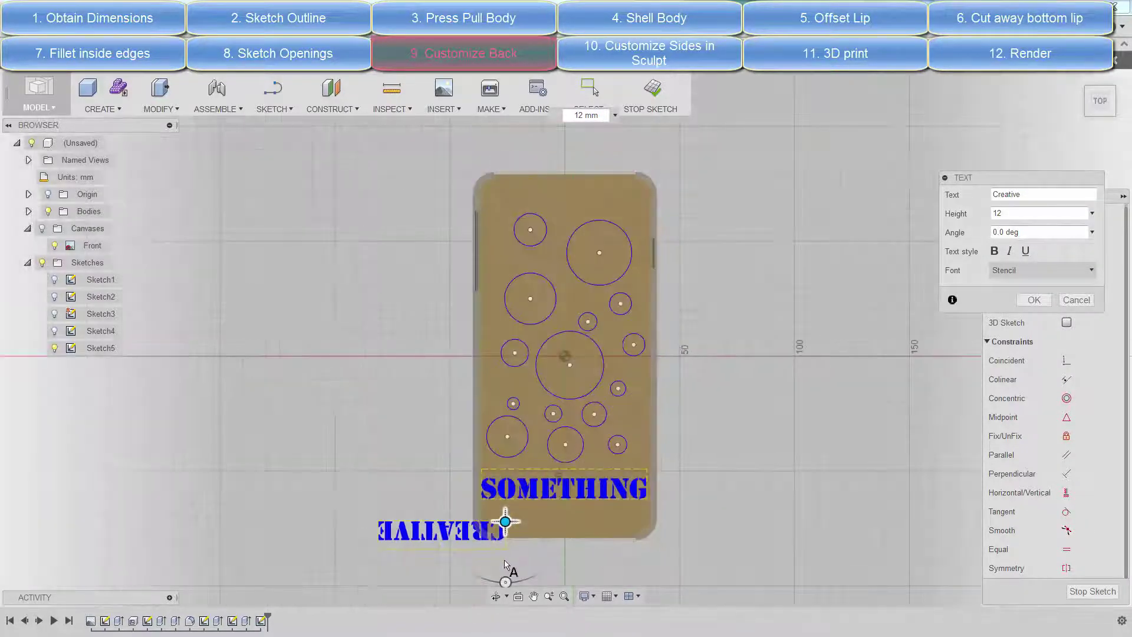
pyautogui.moveTo(505, 582); pyautogui.dragTo(505, 460)
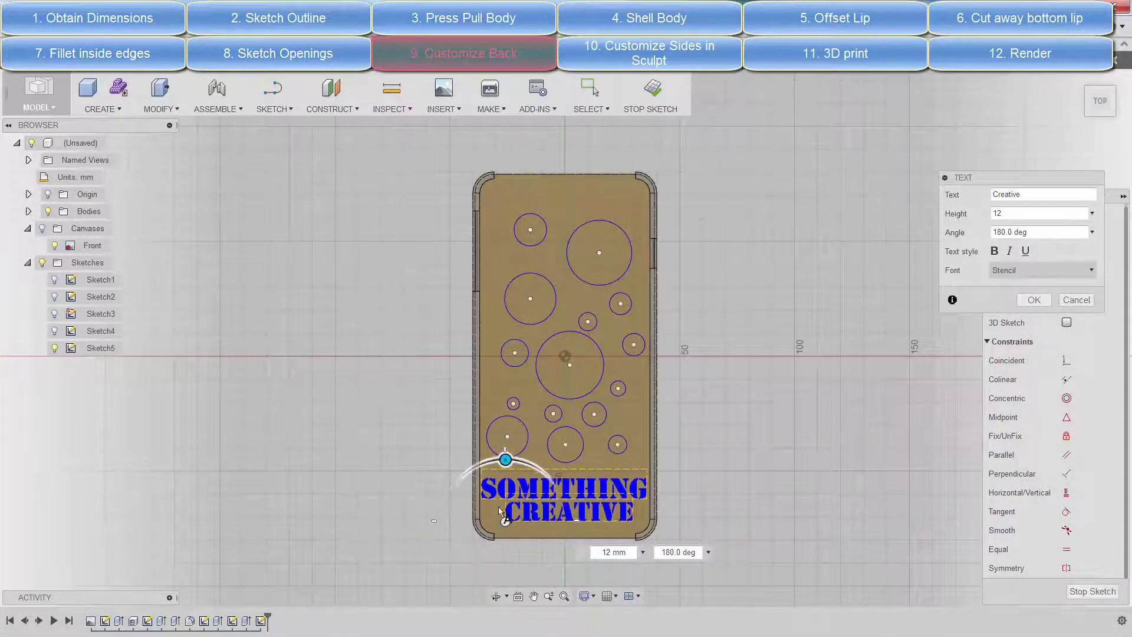
pyautogui.moveTo(505, 521); pyautogui.dragTo(504, 524)
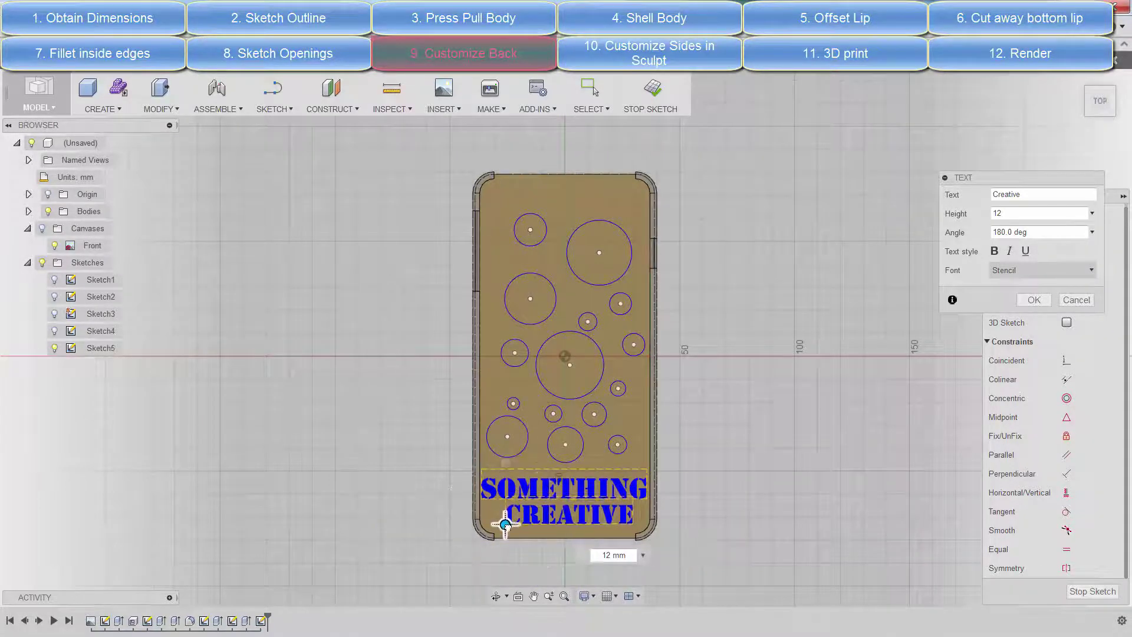
pyautogui.click(1032, 300)
pyautogui.keyDown('shift'); pyautogui.moveTo(654, 177); pyautogui.dragTo(646, 403, button='middle'); pyautogui.keyUp('shift')
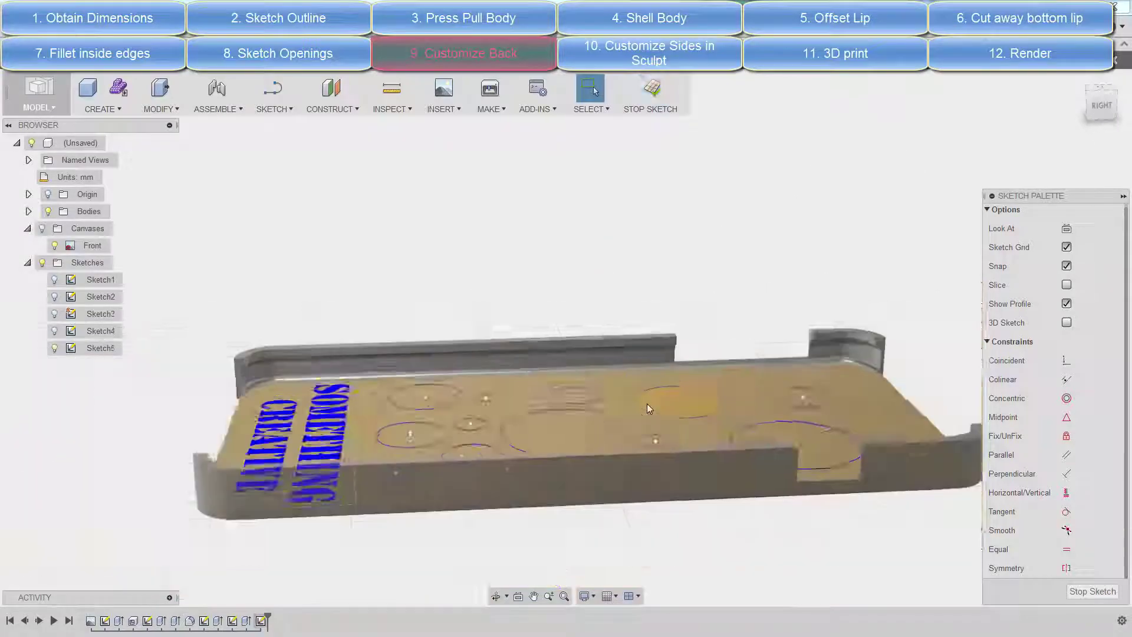
# Press Pull the lettering and the first group of circle profiles
pyautogui.rightClick(590, 280)
pyautogui.click(636, 300)
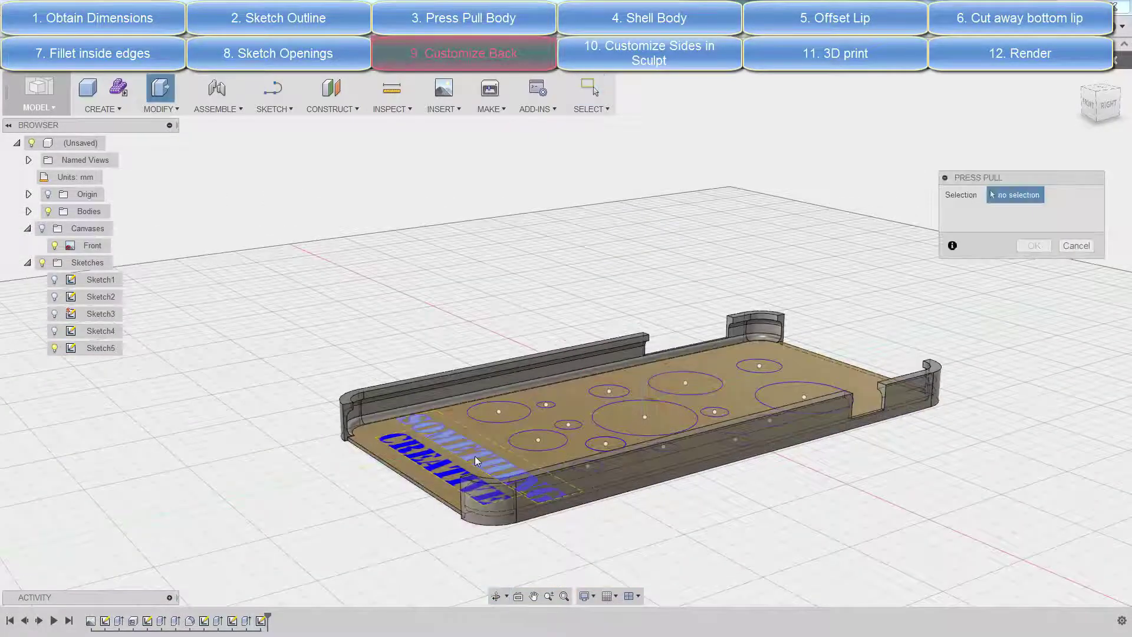
pyautogui.click(478, 461)
pyautogui.click(499, 411)
pyautogui.click(538, 440)
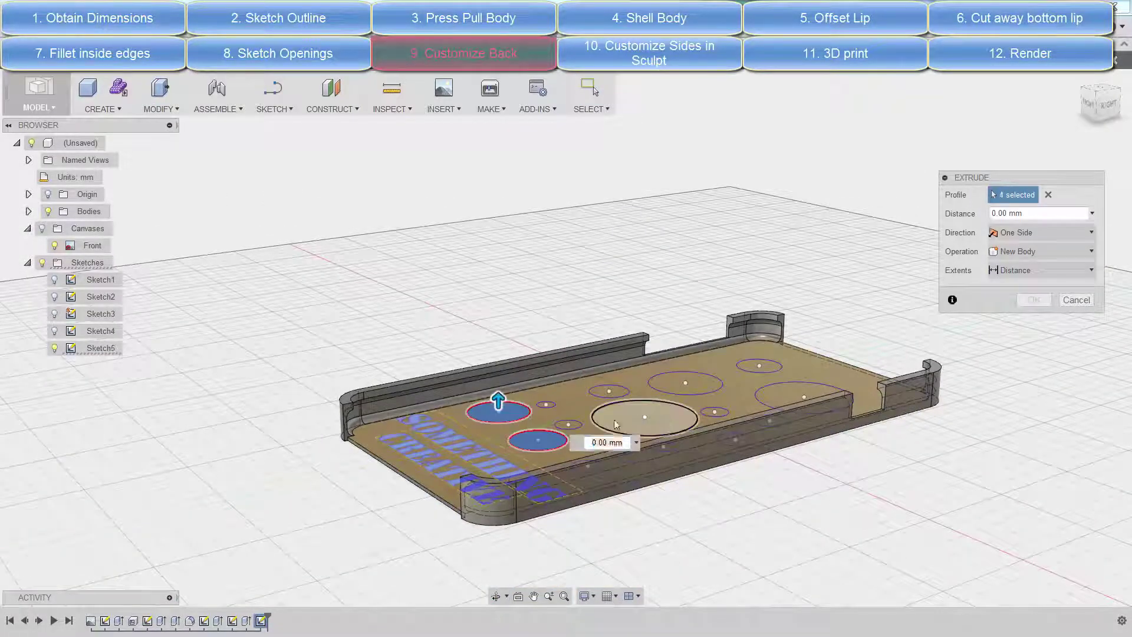
pyautogui.click(615, 423)
pyautogui.click(568, 424)
pyautogui.click(546, 404)
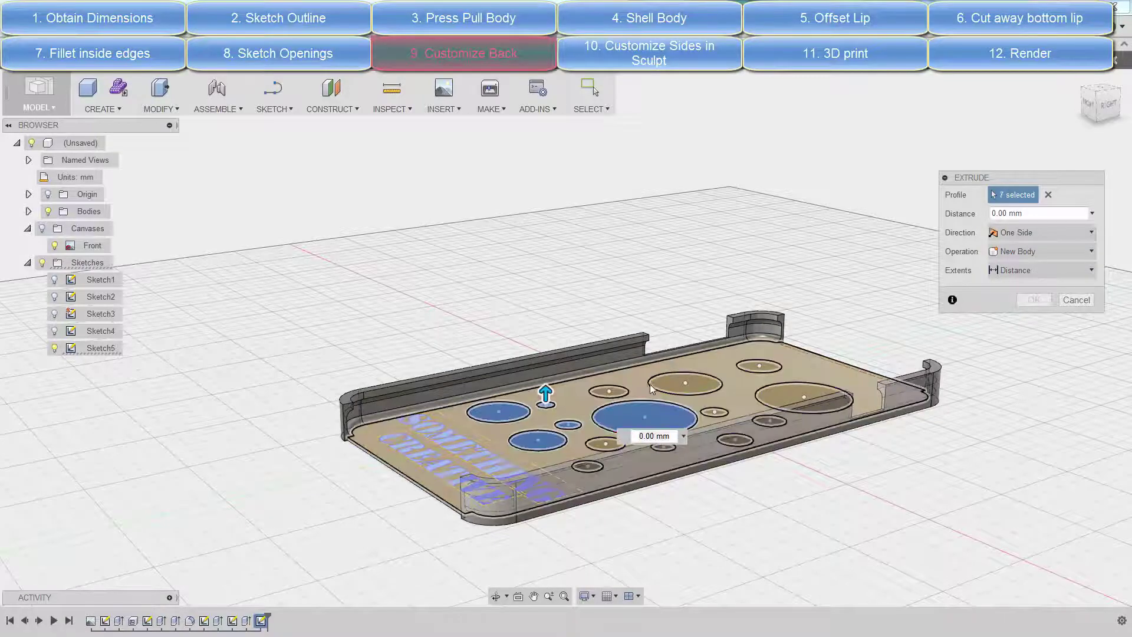
pyautogui.click(672, 385)
pyautogui.click(609, 390)
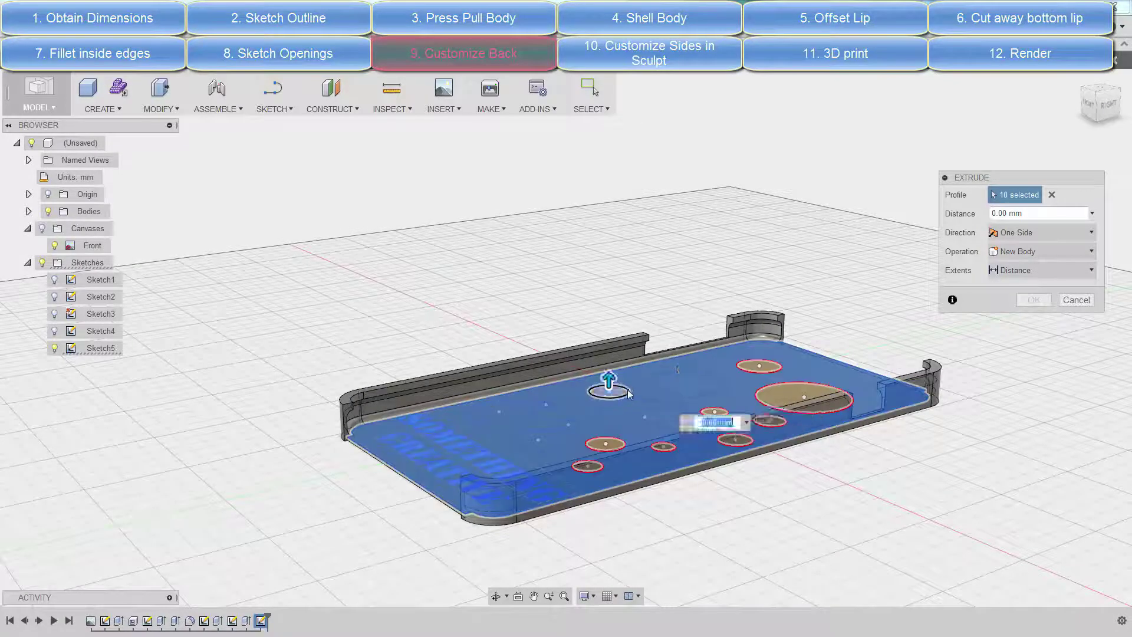
pyautogui.click(758, 367)
pyautogui.click(802, 395)
# Add the remaining circles and cut all profiles -230 mm through the back
pyautogui.keyDown('shift'); pyautogui.moveTo(801, 395); pyautogui.dragTo(740, 385, button='middle'); pyautogui.keyUp('shift')
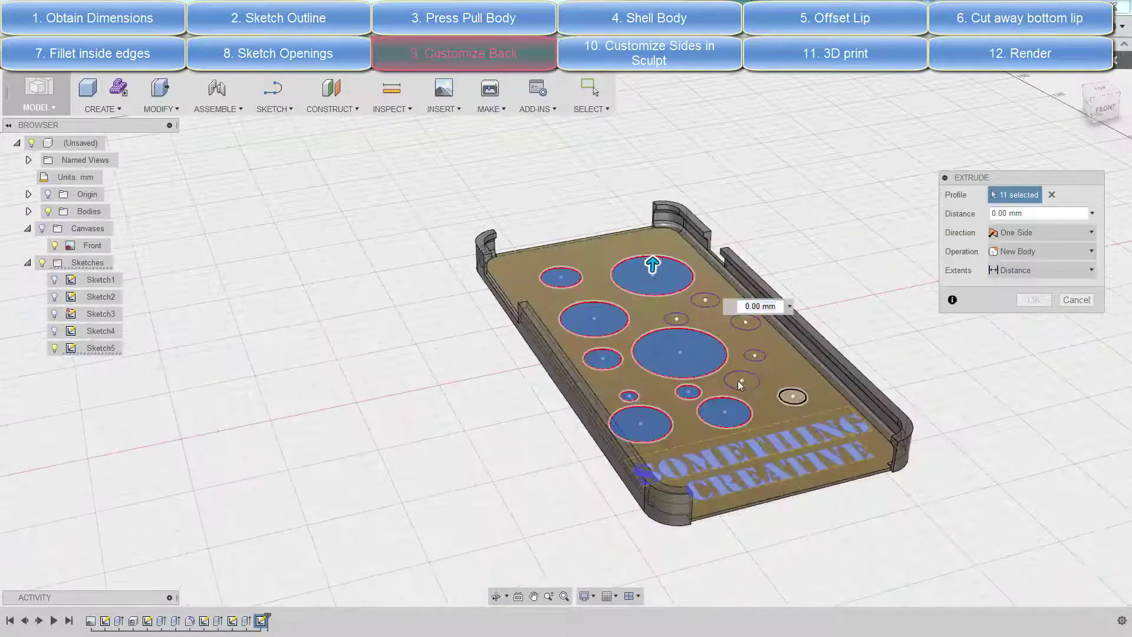
pyautogui.click(741, 381)
pyautogui.click(754, 355)
pyautogui.click(745, 322)
pyautogui.click(704, 299)
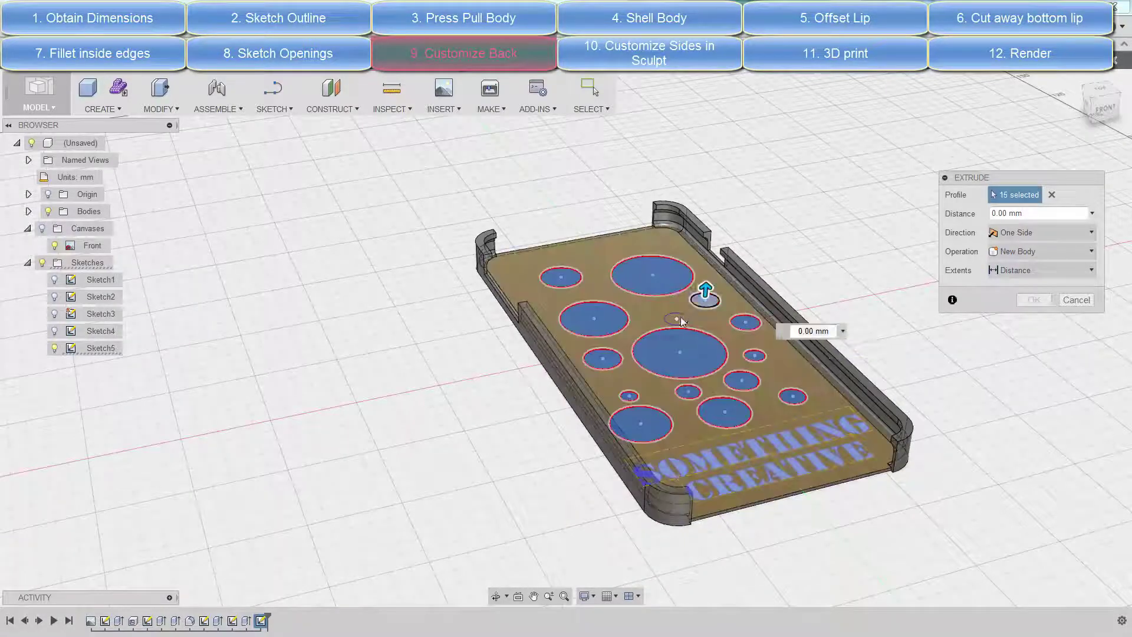
pyautogui.click(676, 319)
pyautogui.keyDown('shift'); pyautogui.moveTo(680, 321); pyautogui.dragTo(685, 256, button='middle'); pyautogui.keyUp('shift')
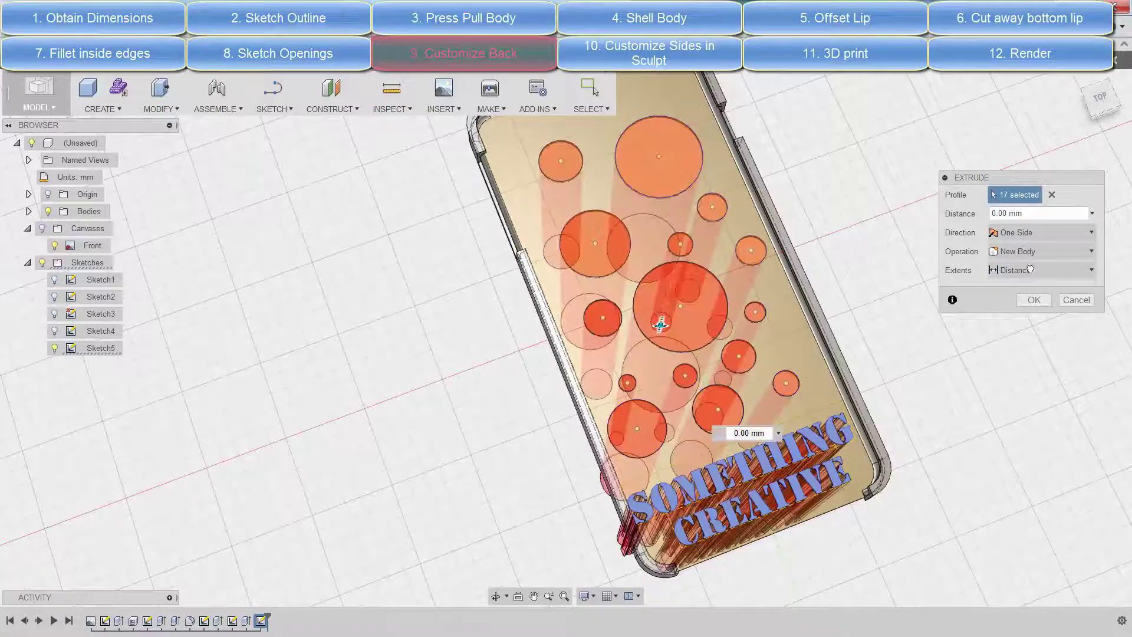
pyautogui.write('-230')
pyautogui.press('Return')
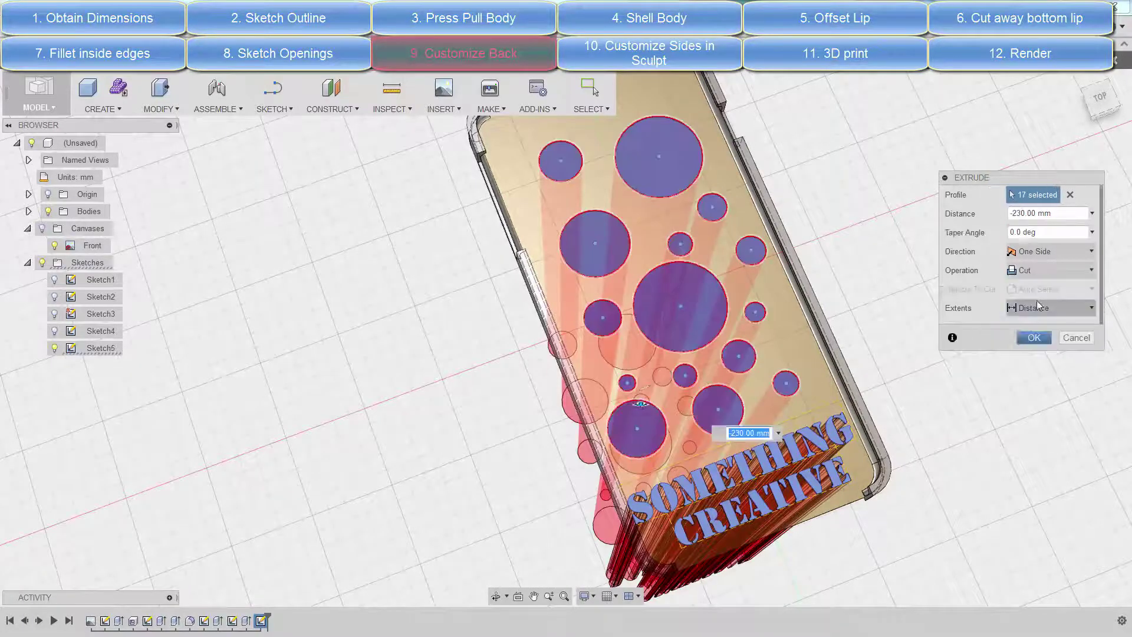
pyautogui.click(1034, 339)
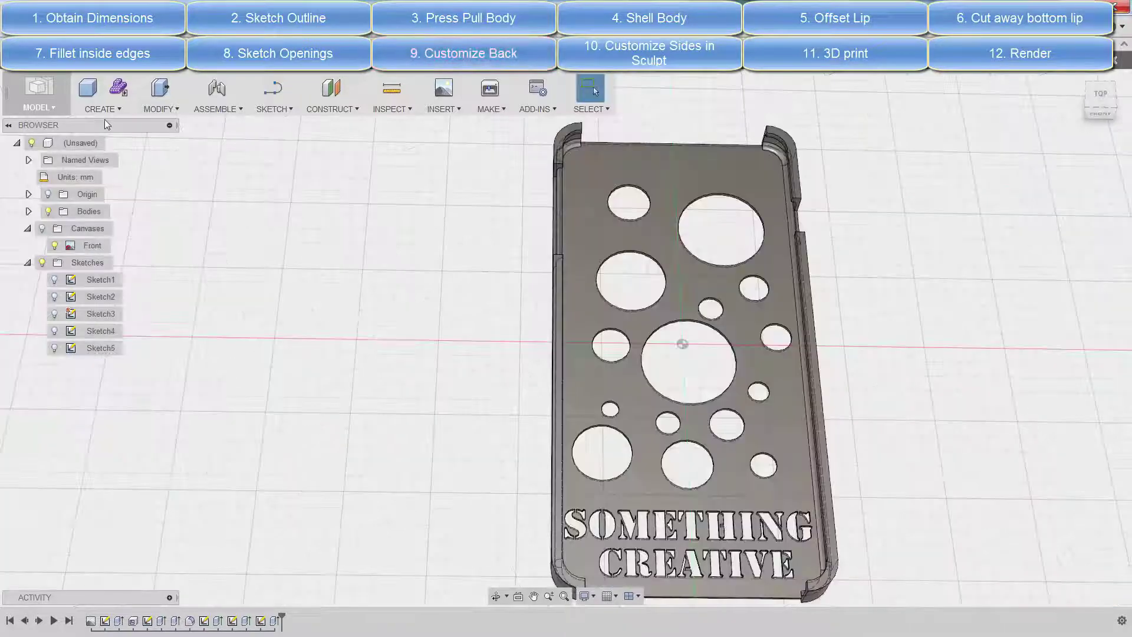
pyautogui.click(118, 87)
pyautogui.click(652, 349)
pyautogui.click(192, 109)
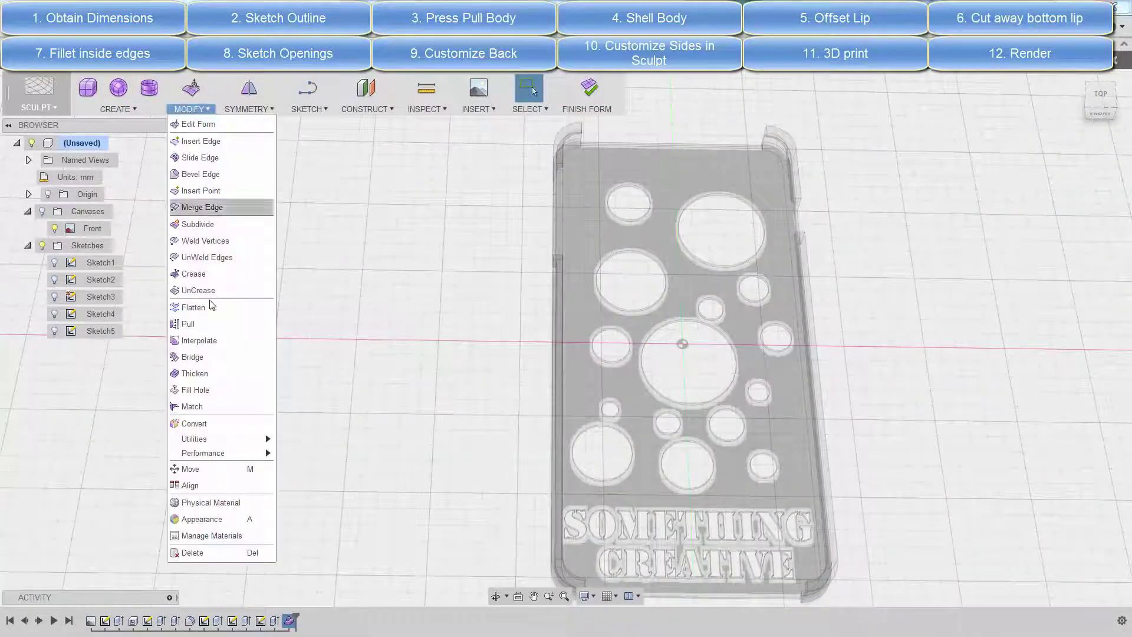
pyautogui.click(194, 440)
pyautogui.moveTo(365, 513)
pyautogui.keyDown('shift'); pyautogui.mouseDown(button='middle')
pyautogui.moveTo(412, 412)
pyautogui.moveTo(369, 498)
pyautogui.moveTo(411, 485)
pyautogui.moveTo(641, 484)
pyautogui.moveTo(639, 460)
pyautogui.moveTo(578, 462)
pyautogui.mouseUp(button='middle'); pyautogui.keyUp('shift')
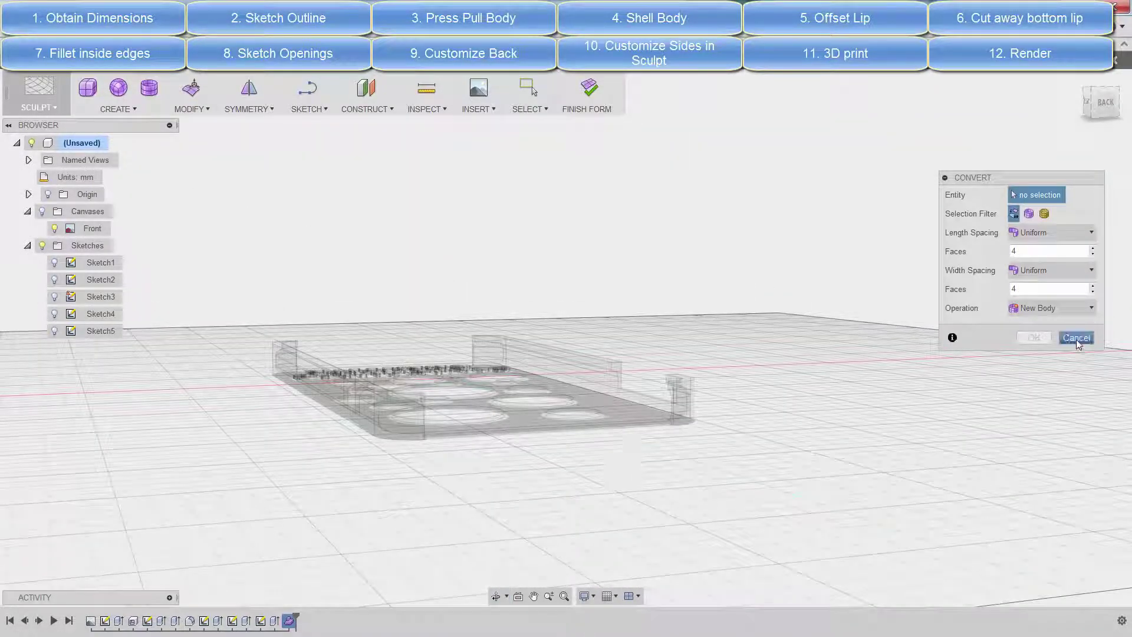
pyautogui.click(531, 89)
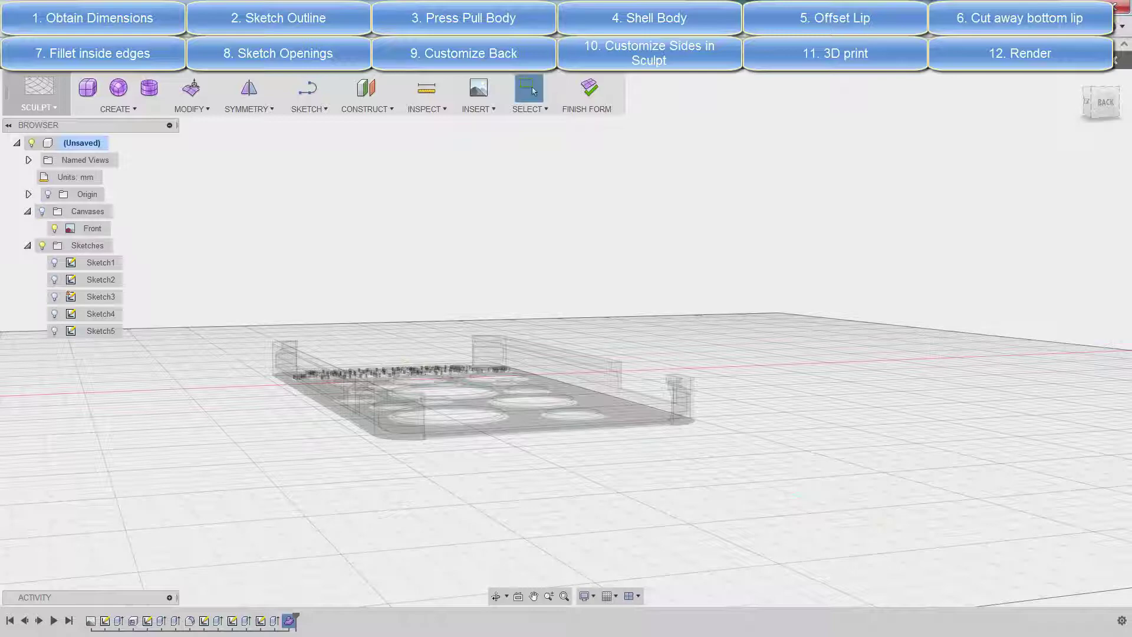
pyautogui.click(587, 89)
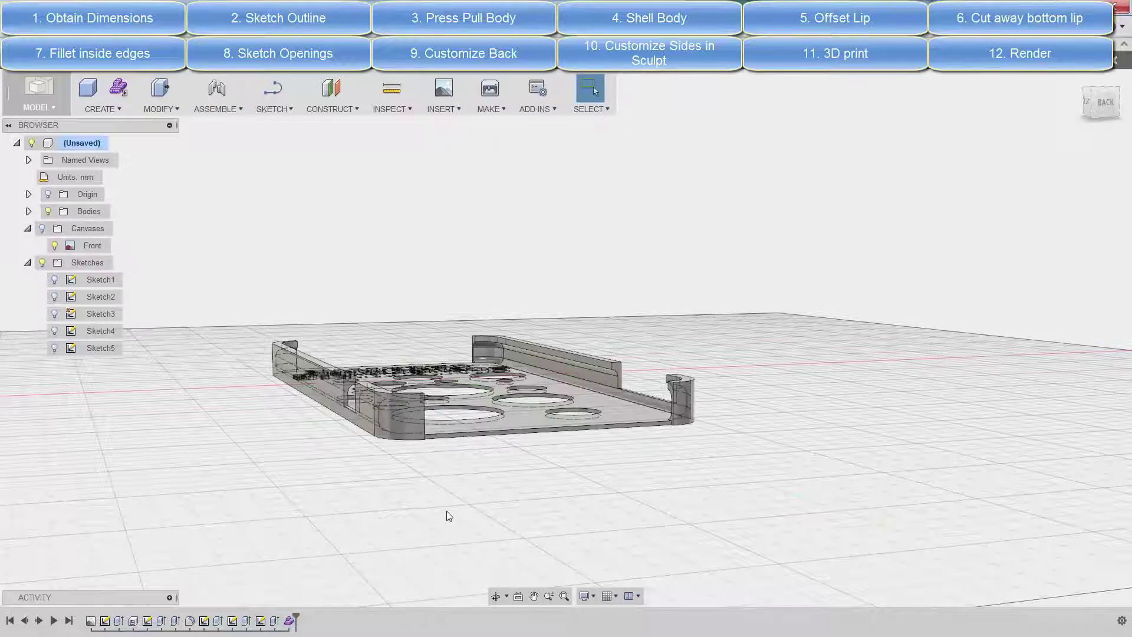
# Re-edit the bottom-lip cut extrude to use the side wall face as its profile
pyautogui.doubleClick(177, 621)
pyautogui.keyDown('shift'); pyautogui.moveTo(404, 526); pyautogui.dragTo(660, 514, button='middle'); pyautogui.keyUp('shift')
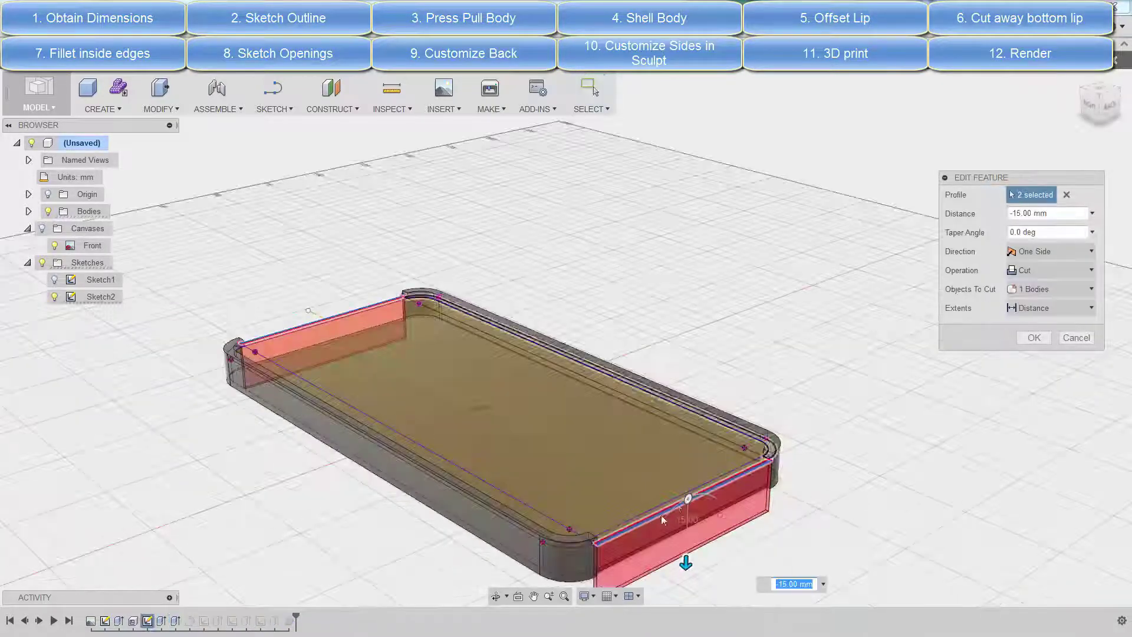
pyautogui.scroll(1, 660, 515)
pyautogui.scroll(3, 638, 525)
pyautogui.scroll(1, 635, 519)
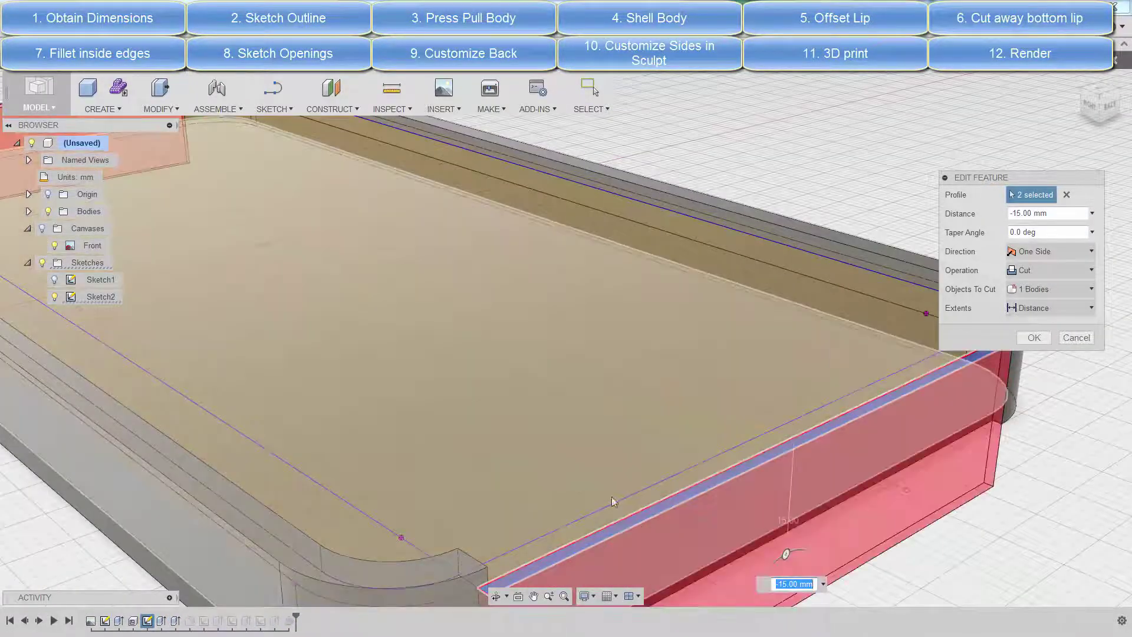
pyautogui.click(626, 524)
pyautogui.scroll(-2, 531, 389)
pyautogui.scroll(-3, 433, 258)
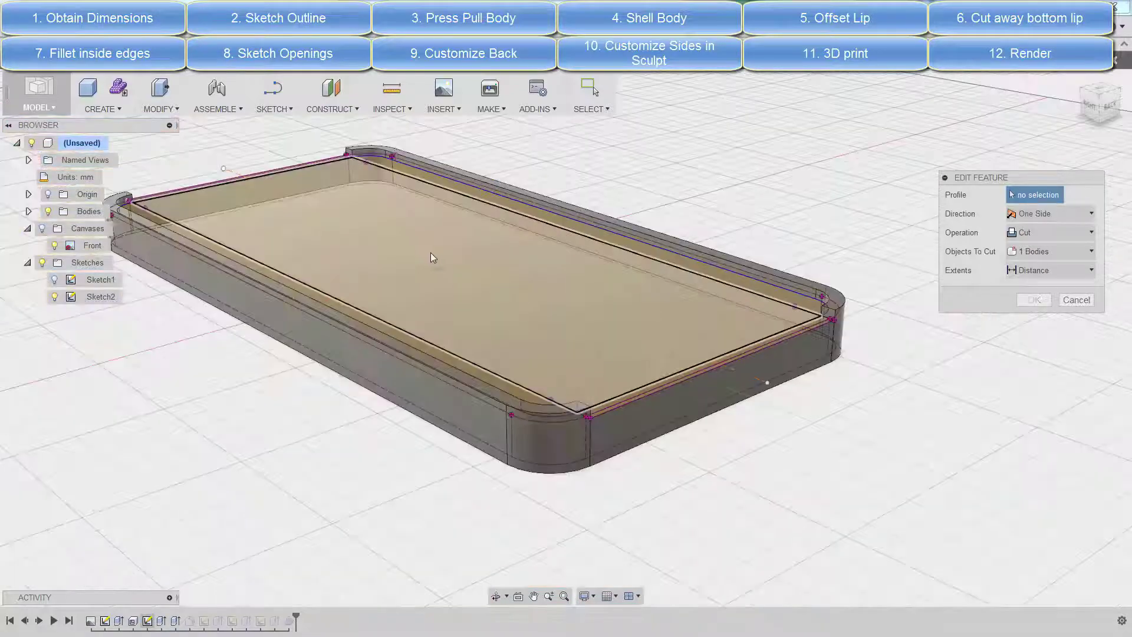
pyautogui.scroll(2, 268, 235)
pyautogui.scroll(2, 268, 235)
pyautogui.scroll(2, 267, 237)
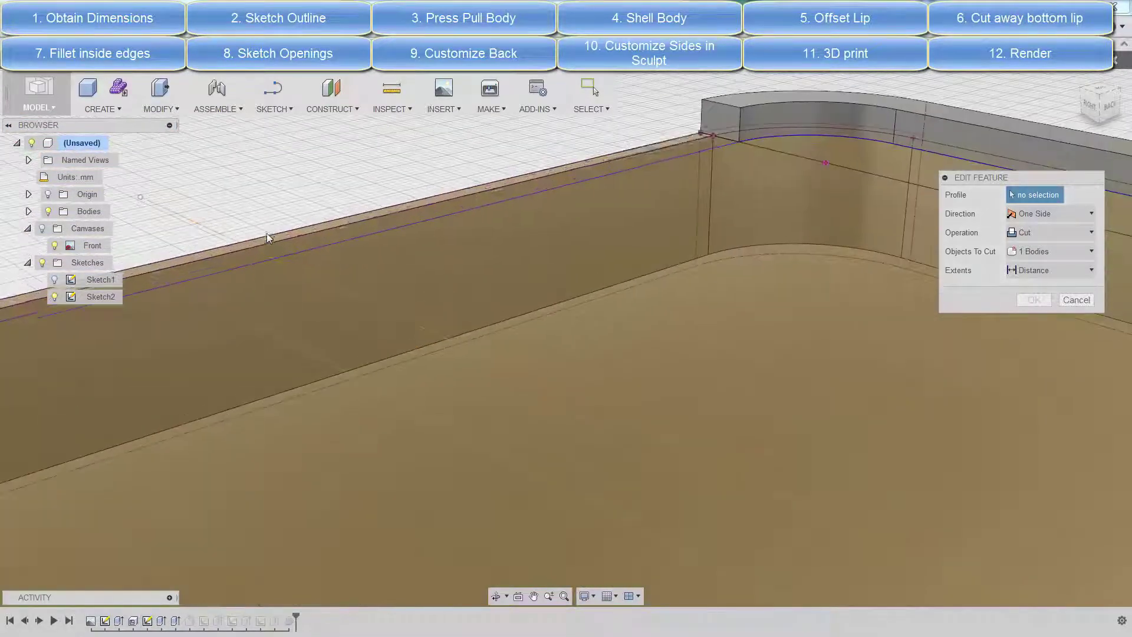
pyautogui.click(266, 239)
pyautogui.scroll(-2, 366, 347)
pyautogui.click(1020, 334)
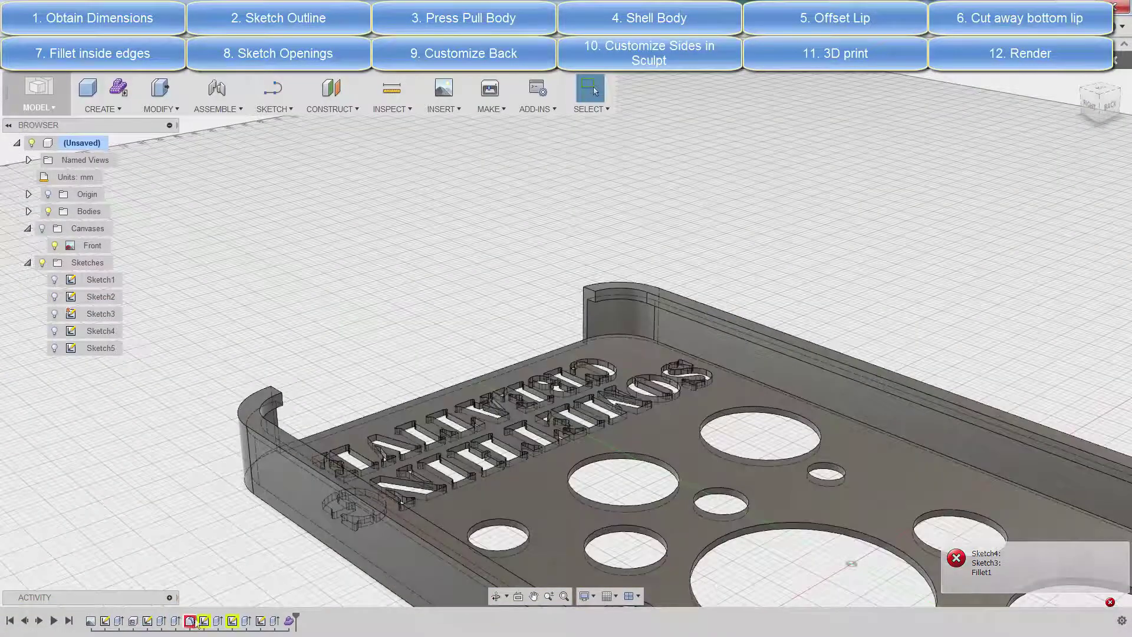
# Re-edit Fillet1 to round the inner floor edge at 2 mm
pyautogui.doubleClick(189, 620)
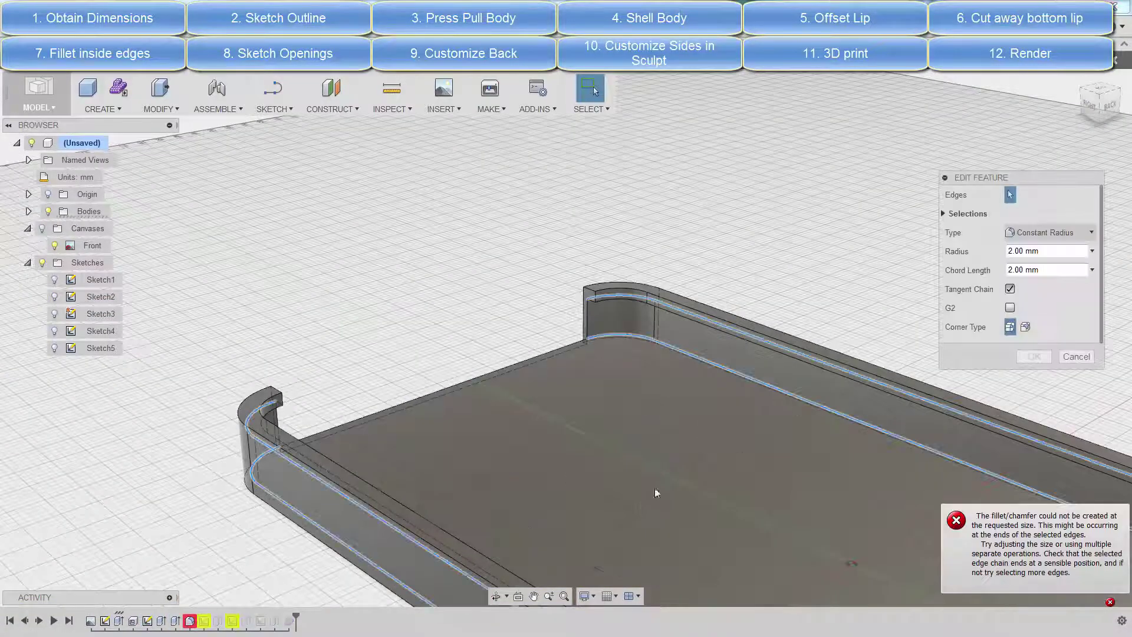
pyautogui.click(660, 313)
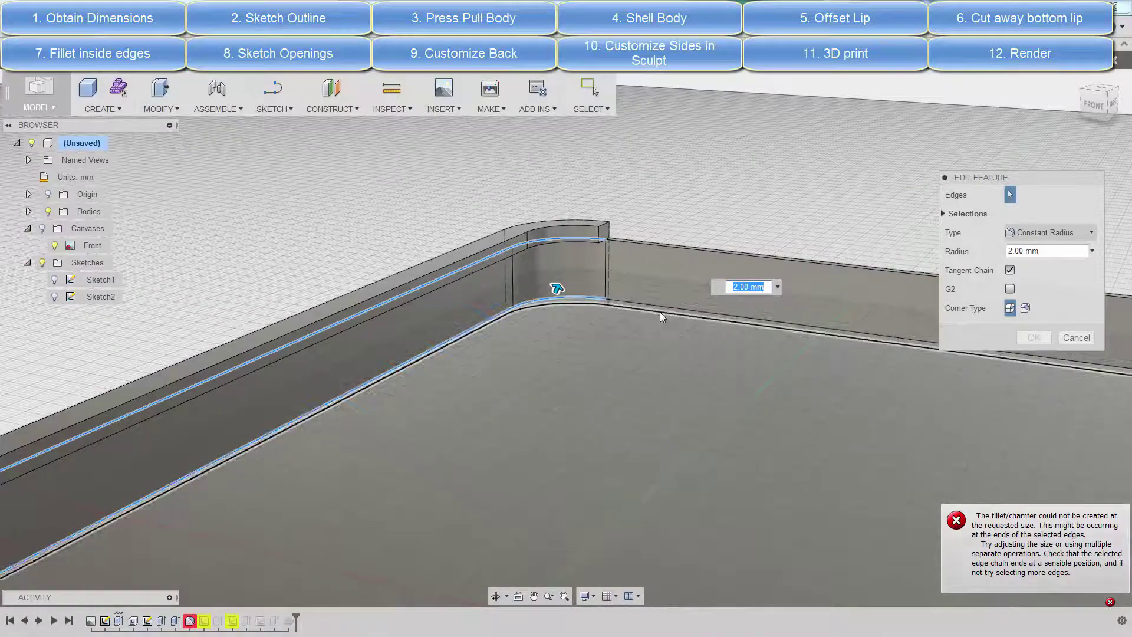
pyautogui.click(662, 308)
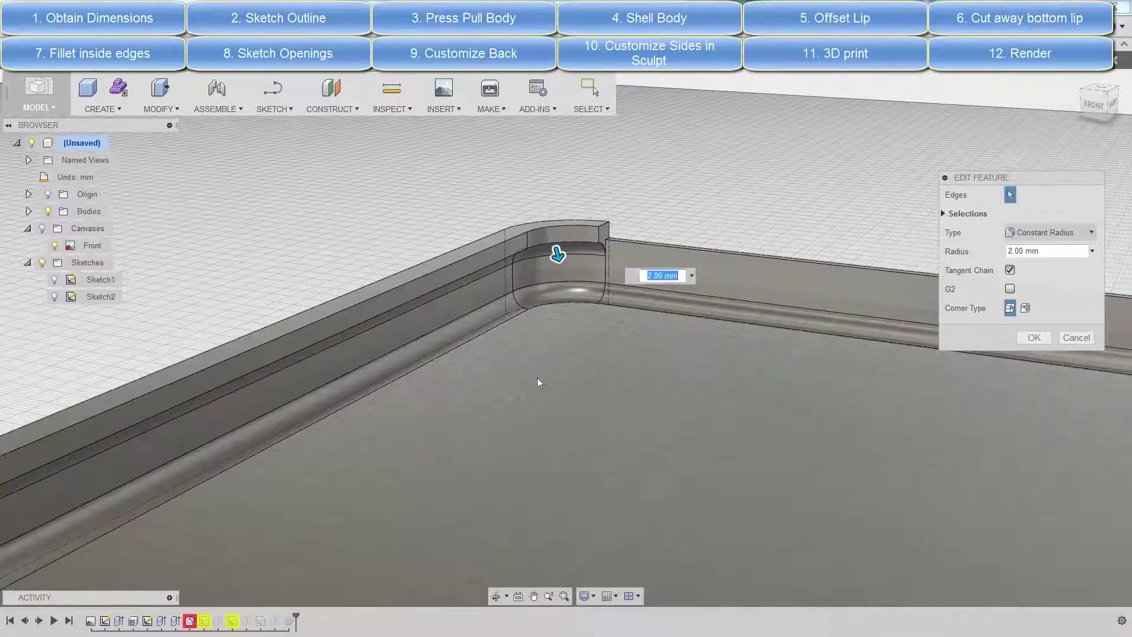
pyautogui.press('Return')
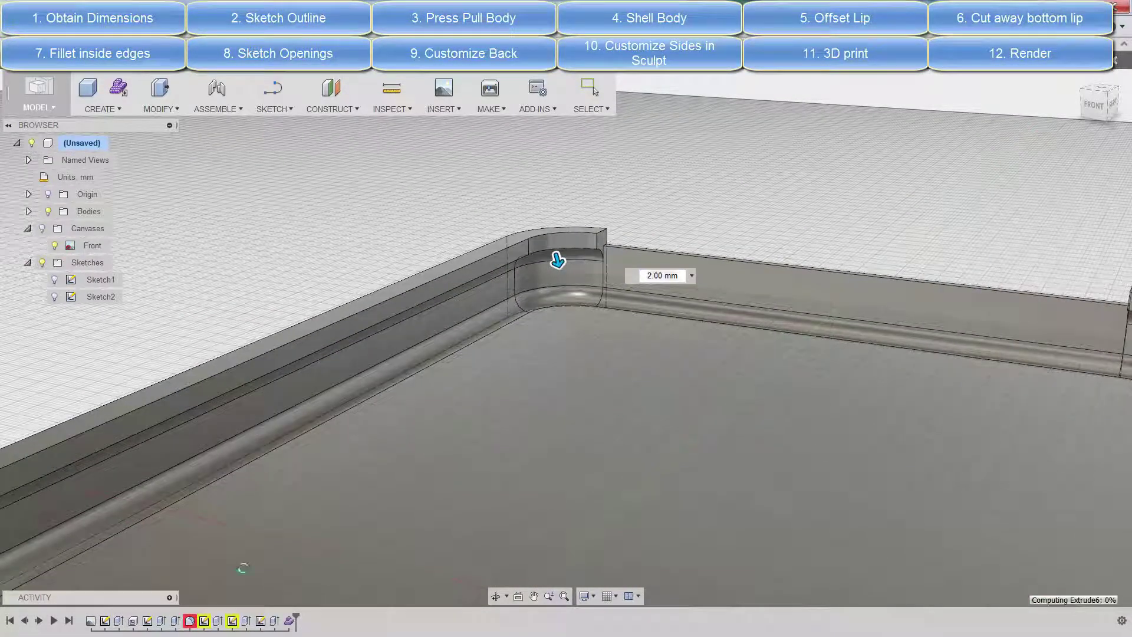
pyautogui.click(204, 621)
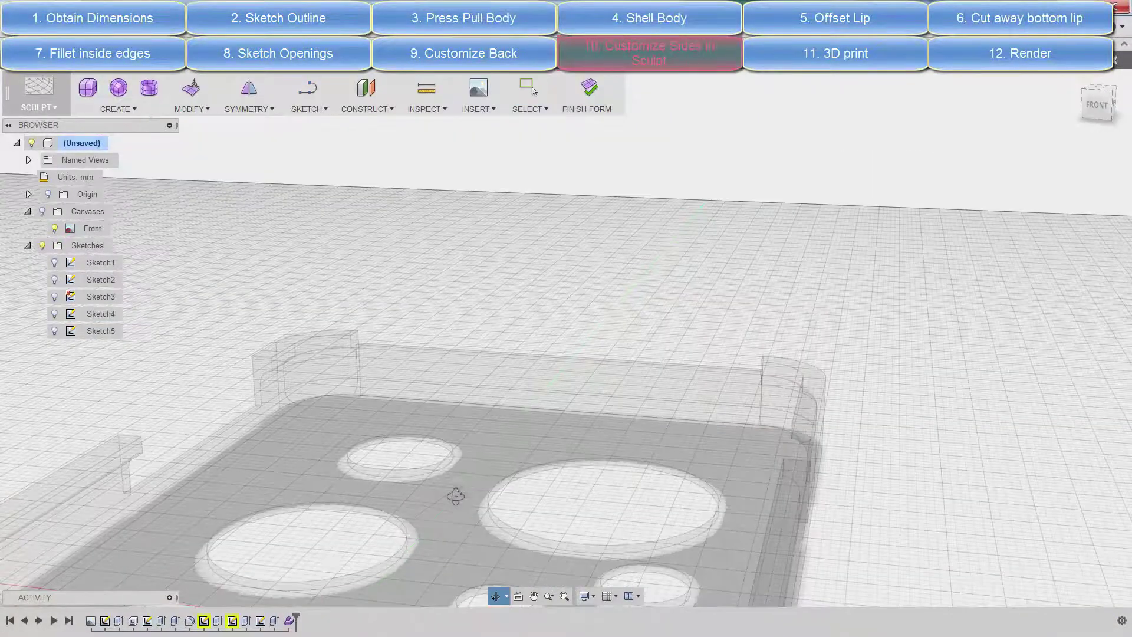
# Convert the case's side face into a 6-by-4-face T-spline body
pyautogui.moveTo(455, 496)
pyautogui.mouseDown()
pyautogui.moveTo(556, 468)
pyautogui.moveTo(437, 454)
pyautogui.moveTo(526, 327)
pyautogui.mouseUp()
pyautogui.press('Escape')
pyautogui.keyDown('shift'); pyautogui.moveTo(525, 327); pyautogui.dragTo(872, 392, button='middle'); pyautogui.keyUp('shift')
pyautogui.scroll(5, 436, 235)
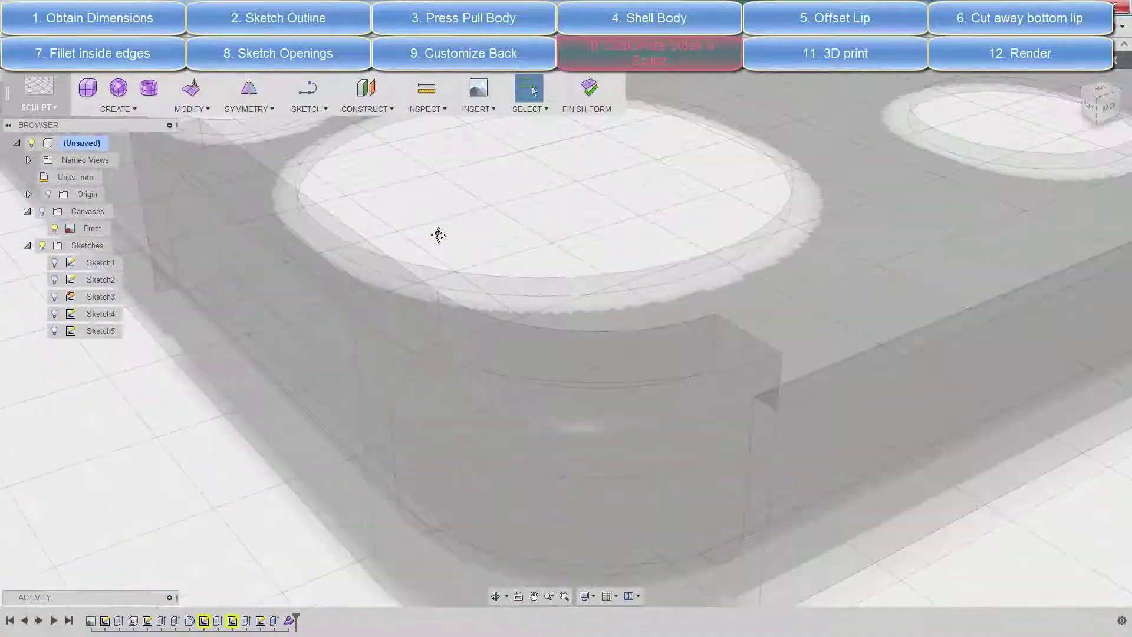
pyautogui.keyDown('shift'); pyautogui.moveTo(436, 235); pyautogui.dragTo(611, 346, button='middle'); pyautogui.keyUp('shift')
pyautogui.click(177, 107)
pyautogui.click(201, 423)
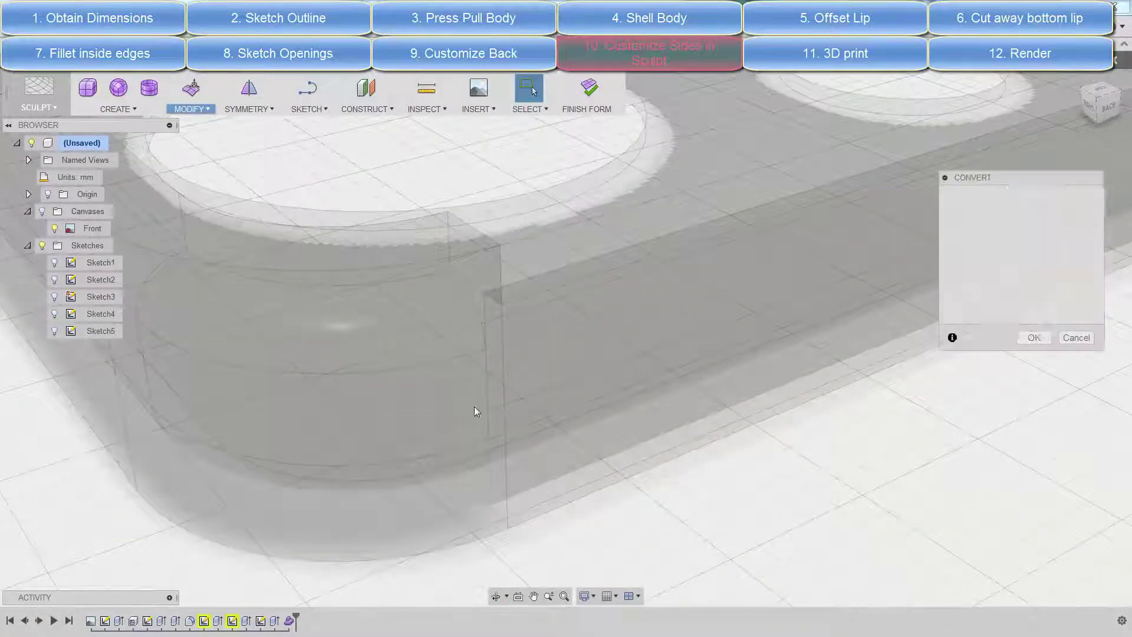
pyautogui.click(674, 383)
pyautogui.scroll(-5, 884, 311)
pyautogui.scroll(-2, 884, 310)
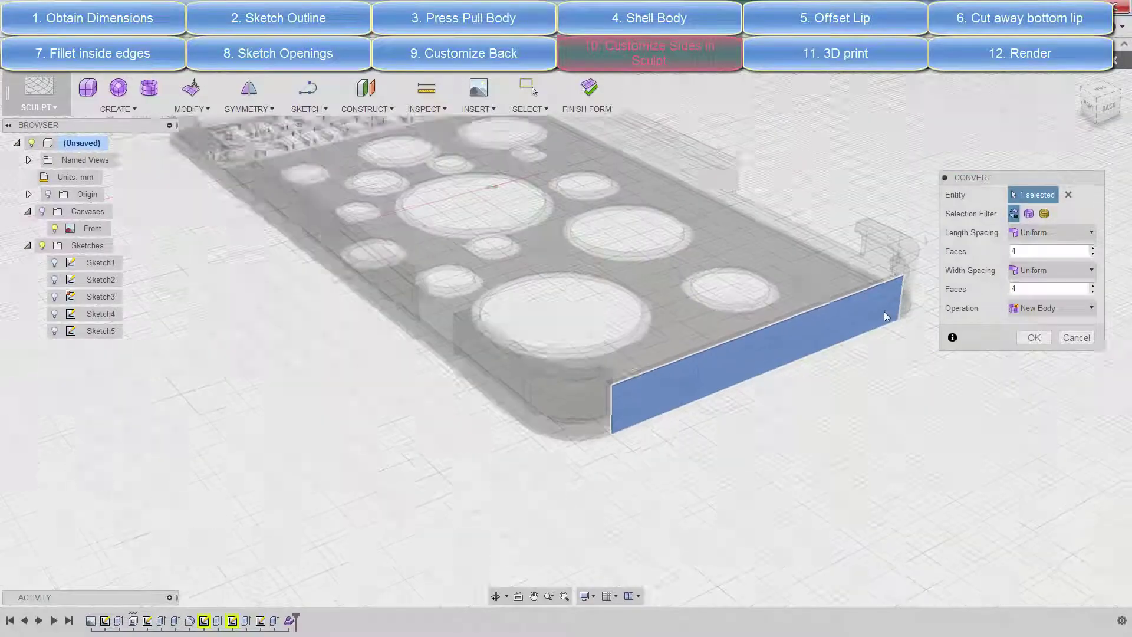
pyautogui.scroll(3, 881, 310)
pyautogui.scroll(2, 878, 309)
pyautogui.doubleClick(1016, 251)
pyautogui.write('6')
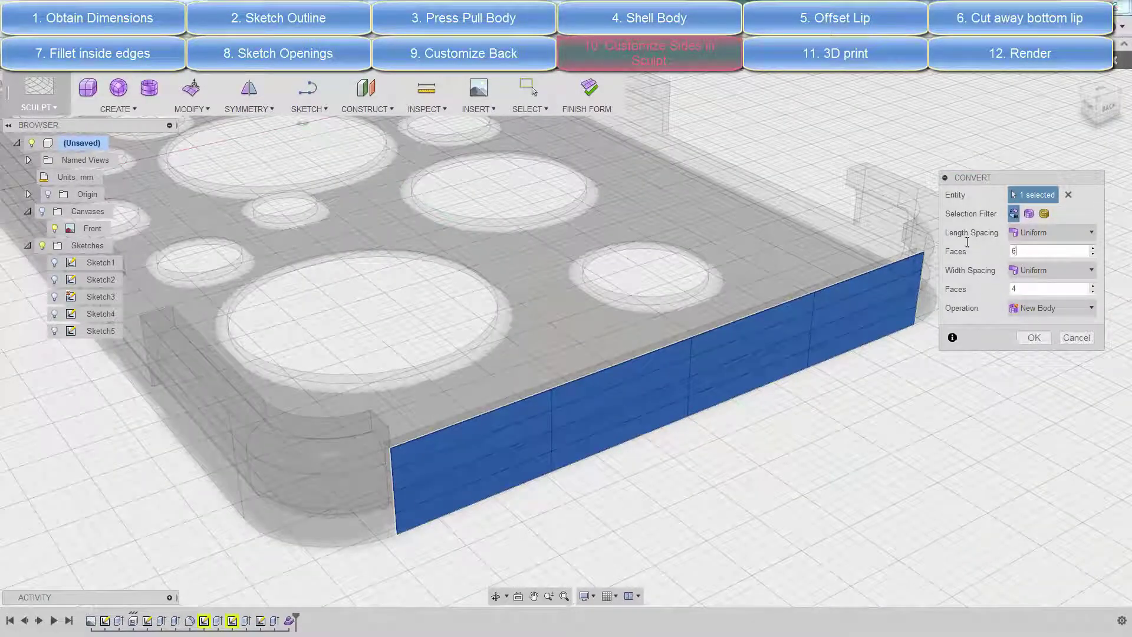
pyautogui.click(1034, 339)
# Apply Mirror - Internal symmetry across the T-spline side wall
pyautogui.click(248, 89)
pyautogui.click(674, 384)
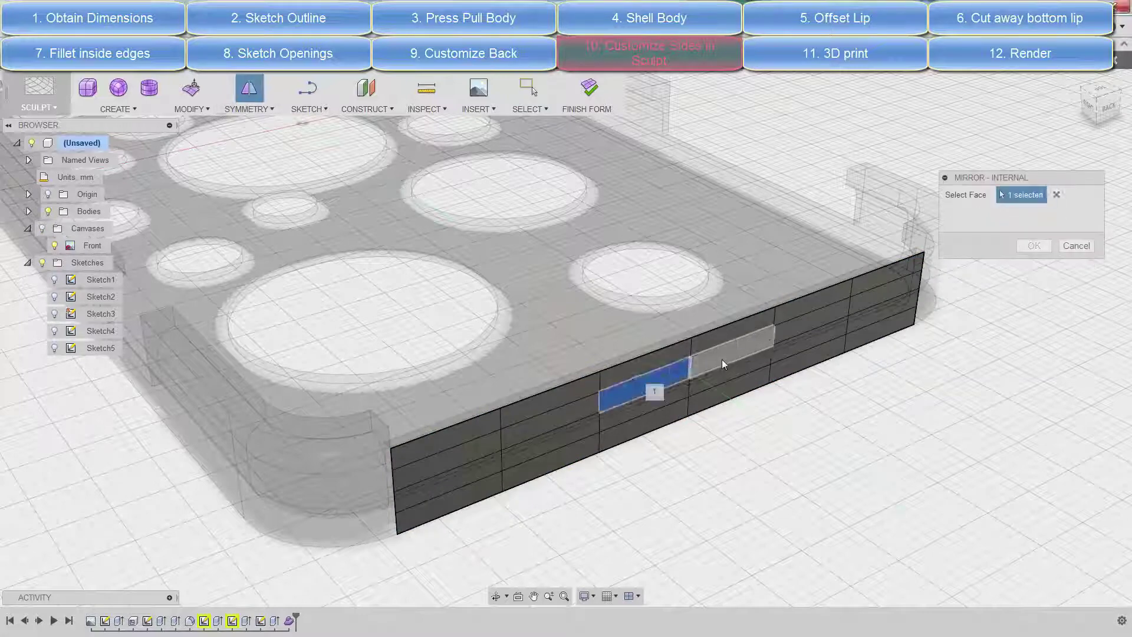
pyautogui.click(1034, 247)
pyautogui.click(192, 109)
# Thicken the side wall body to 1 mm
pyautogui.click(242, 306)
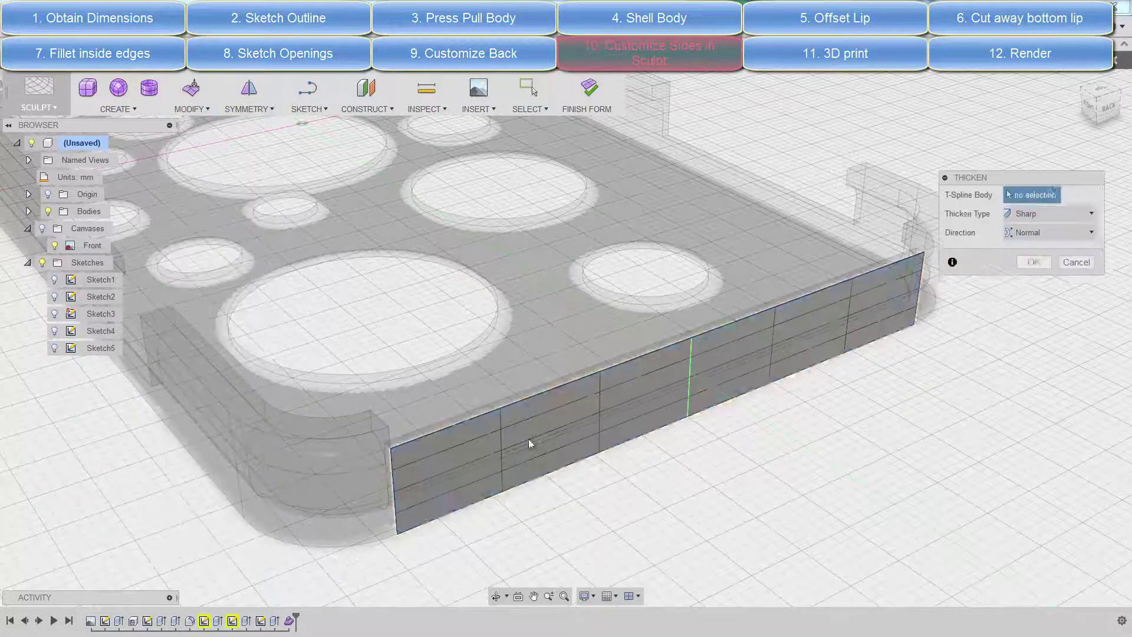
pyautogui.click(537, 446)
pyautogui.write('1')
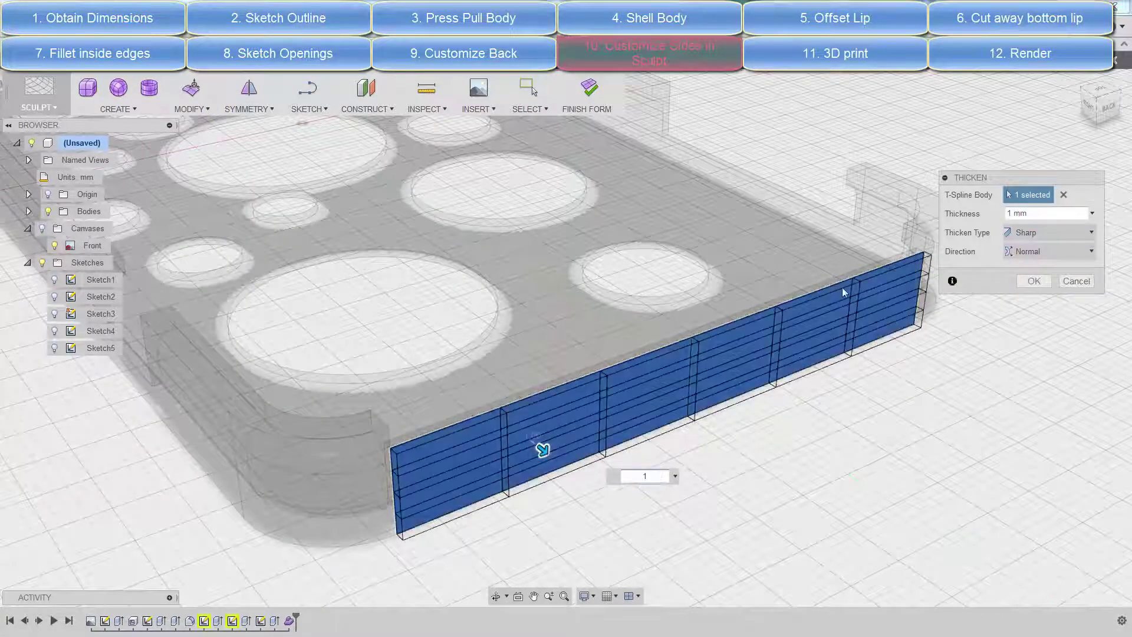
pyautogui.click(1034, 280)
pyautogui.rightClick(868, 483)
# Select the wall's vertical edges in Edit Form and pull them into a wavy two-hump top
pyautogui.click(916, 451)
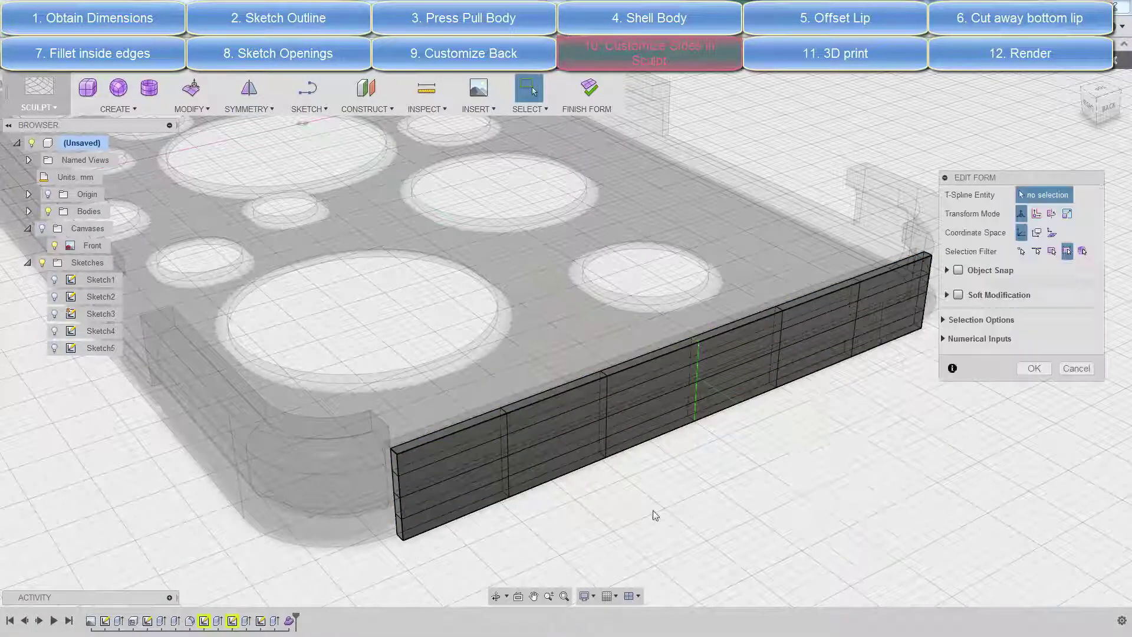
pyautogui.click(505, 444)
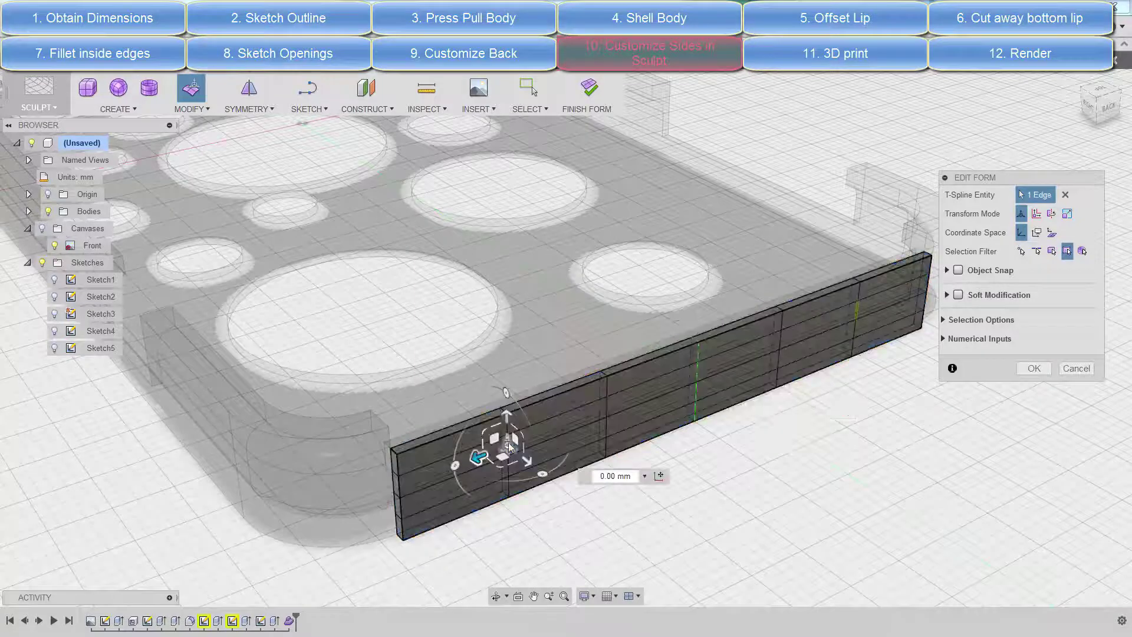
pyautogui.doubleClick(508, 486)
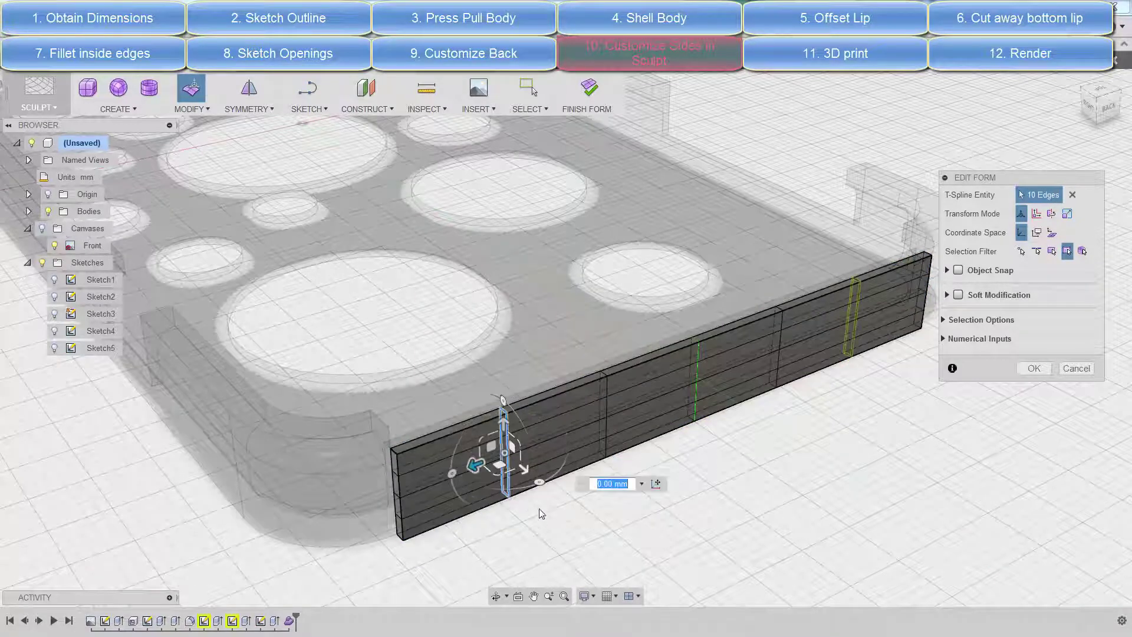
pyautogui.click(566, 412)
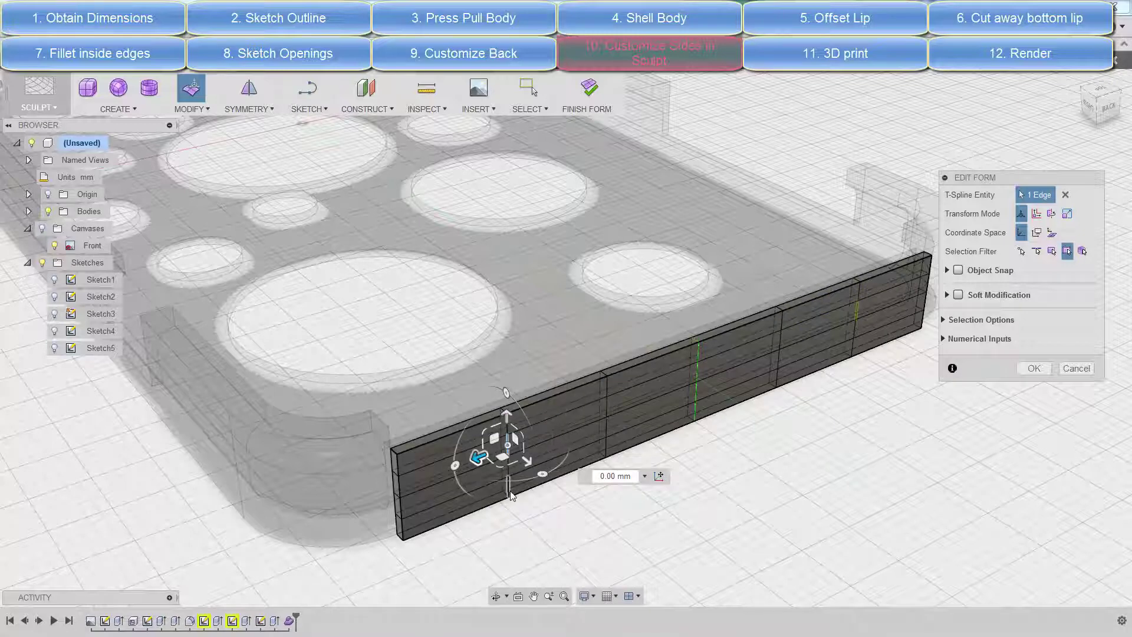
pyautogui.keyDown('shift'); pyautogui.click(508, 477); pyautogui.keyUp('shift')
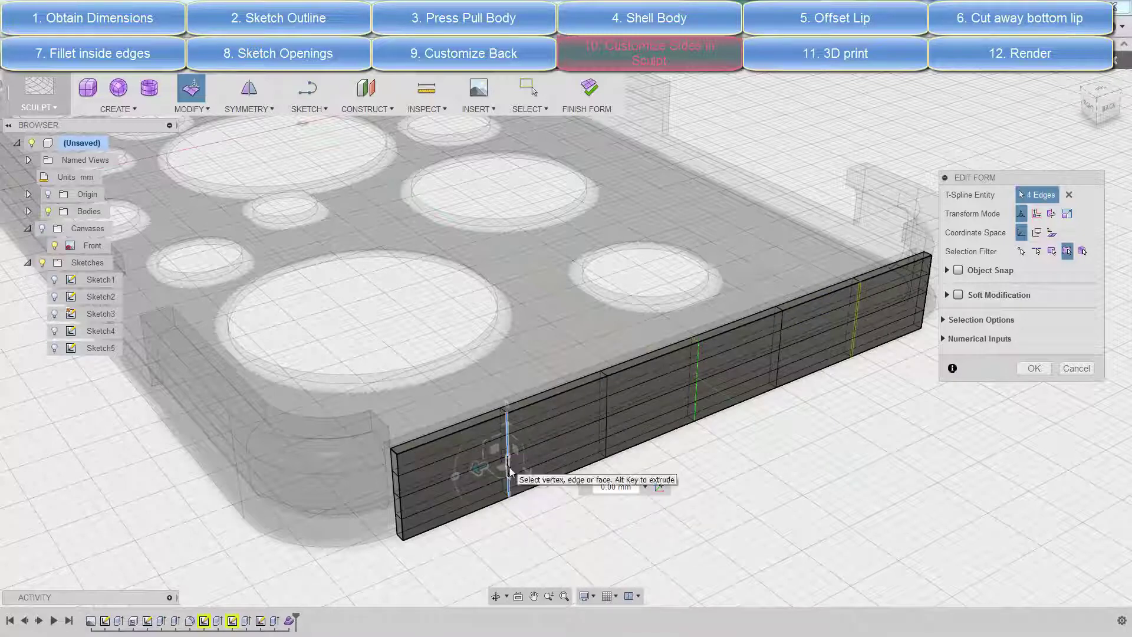
pyautogui.keyDown('shift'); pyautogui.click(508, 465); pyautogui.keyUp('shift')
pyautogui.moveTo(525, 469); pyautogui.dragTo(589, 526)
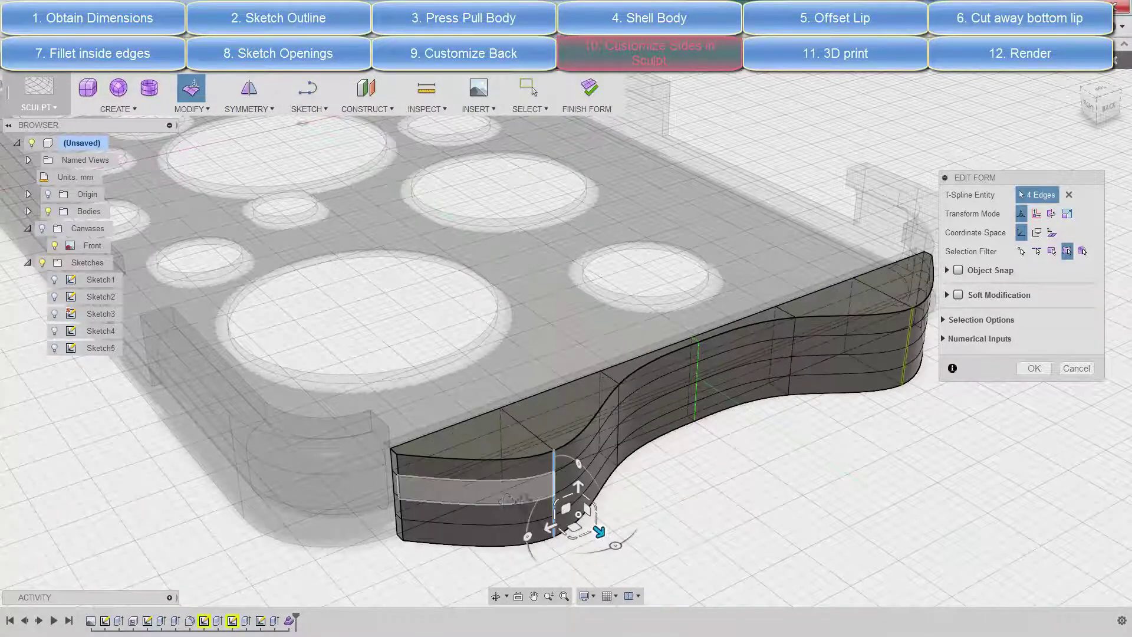
pyautogui.moveTo(598, 535)
pyautogui.keyDown('shift'); pyautogui.mouseDown(button='middle')
pyautogui.moveTo(632, 398)
pyautogui.moveTo(695, 307)
pyautogui.mouseUp(button='middle'); pyautogui.keyUp('shift')
pyautogui.scroll(3, 695, 306)
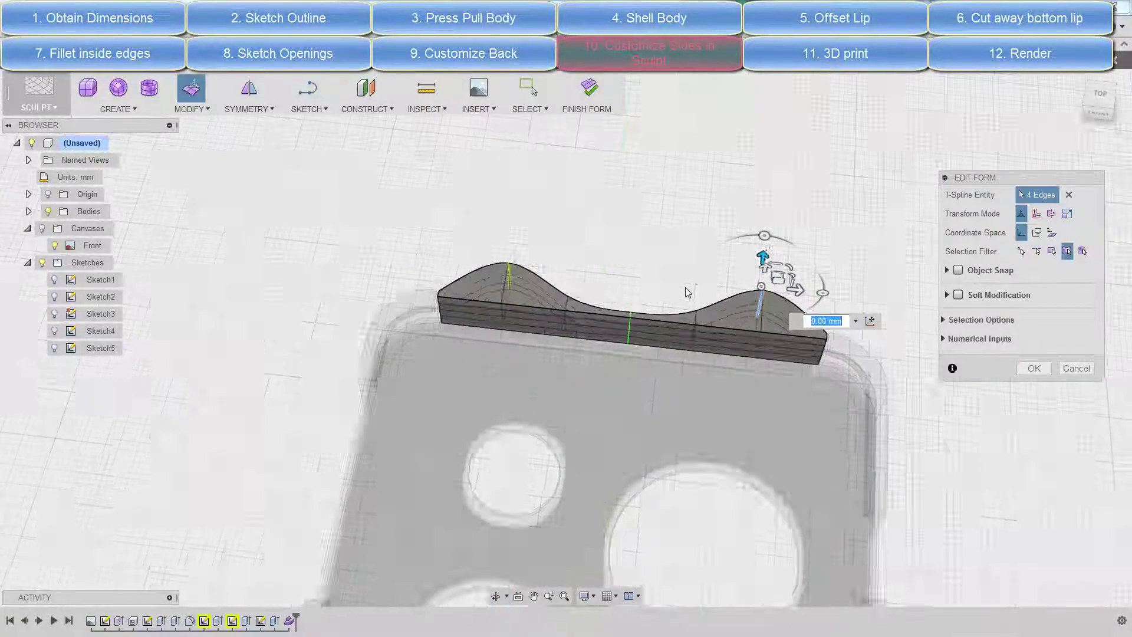
pyautogui.scroll(3, 737, 312)
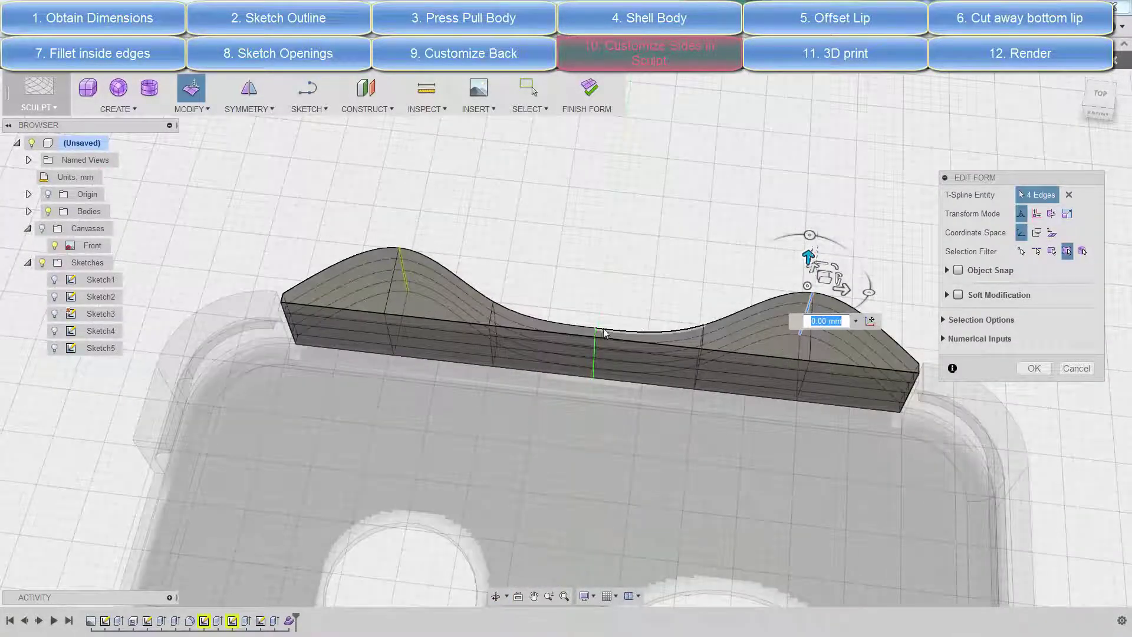
pyautogui.click(1032, 369)
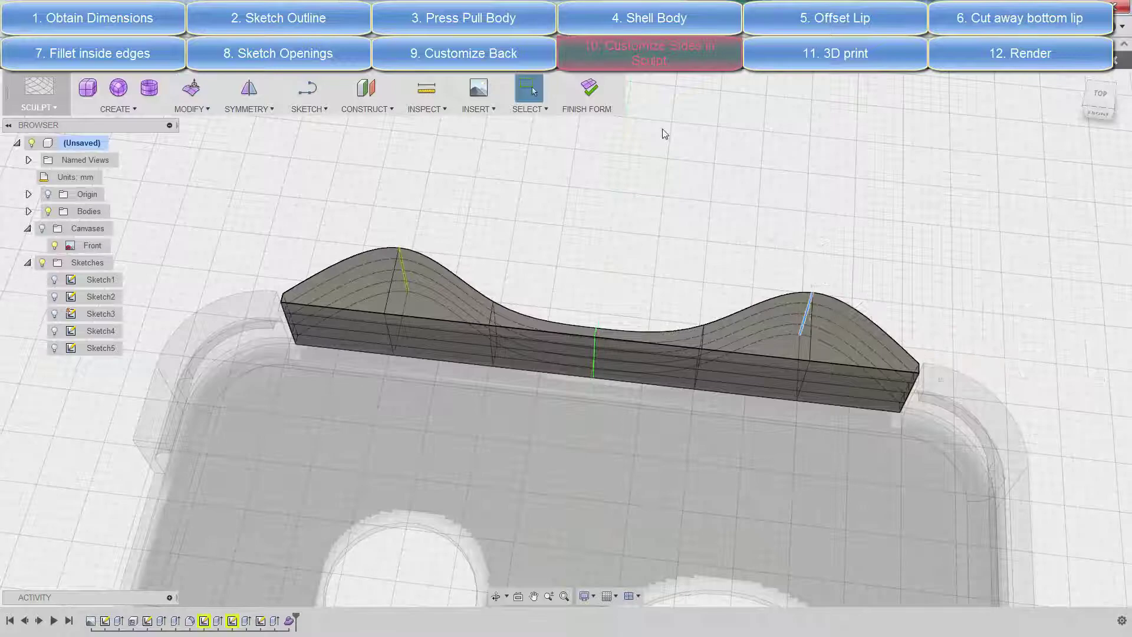
pyautogui.click(588, 89)
# Save the design as DemoPhone
pyautogui.scroll(-3, 579, 351)
pyautogui.scroll(-2, 579, 350)
pyautogui.scroll(-5, 579, 350)
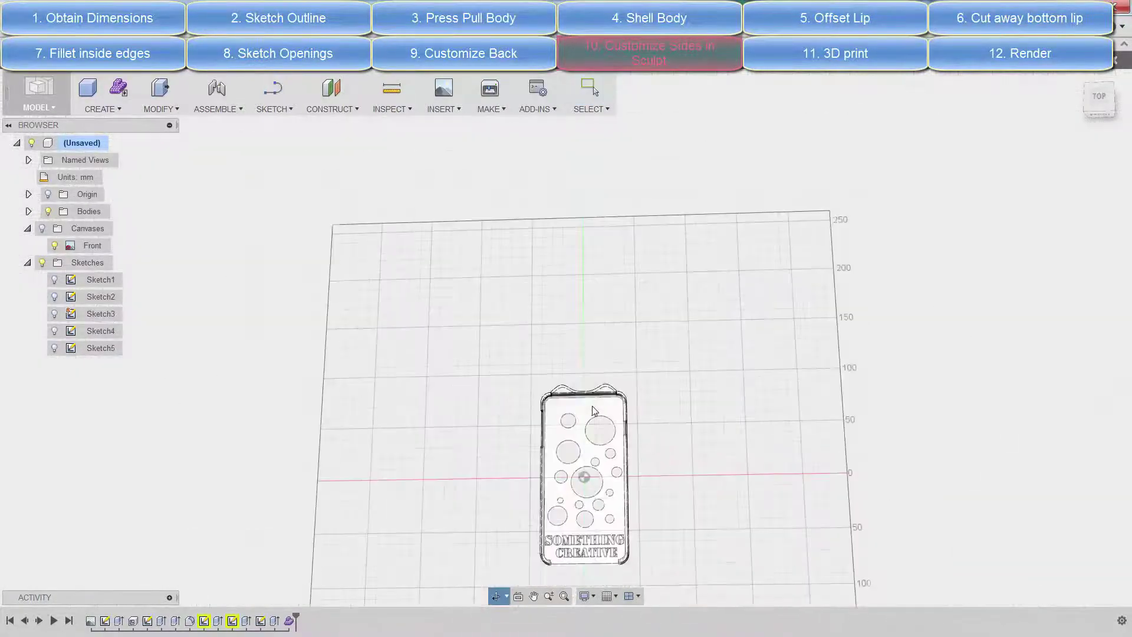
pyautogui.scroll(-2, 579, 351)
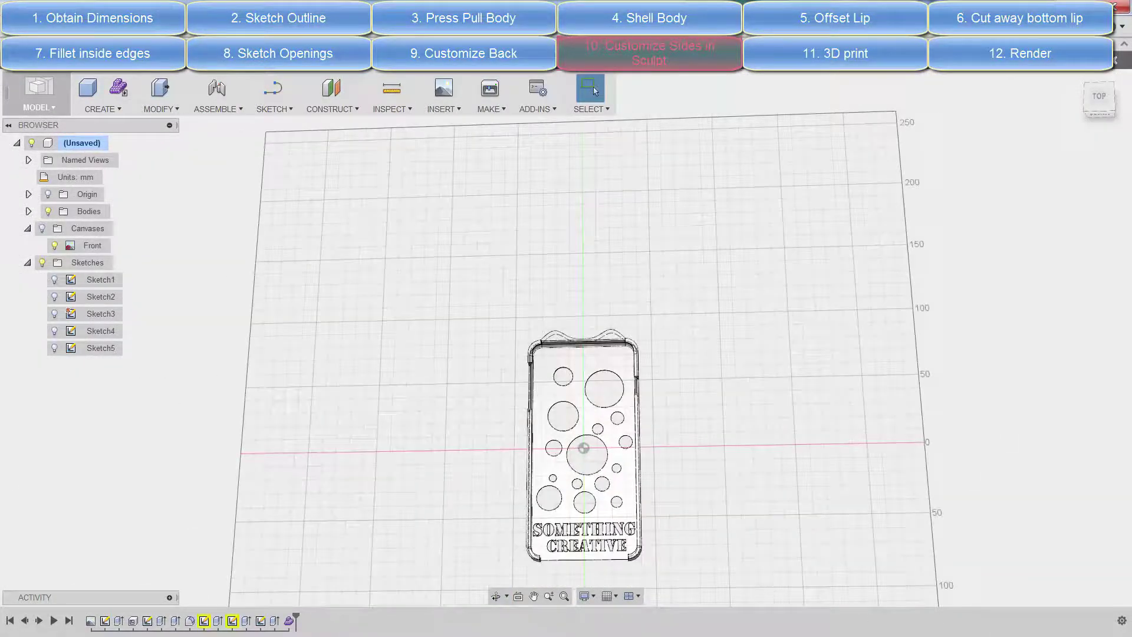
pyautogui.hotkey('ctrl', 's')
pyautogui.write('DemoPhone')
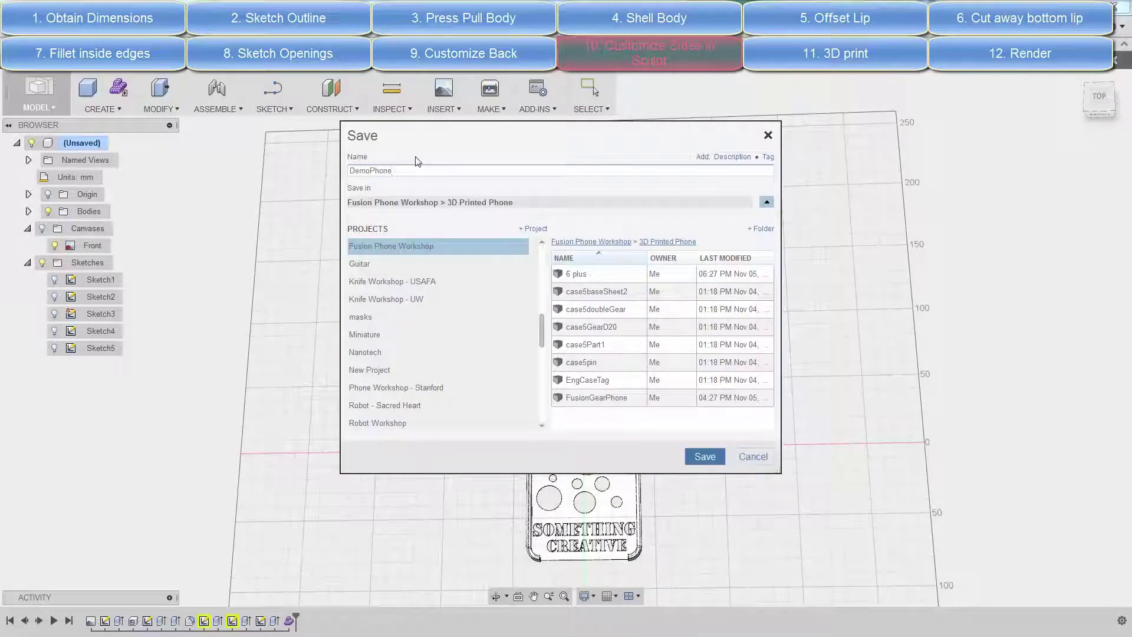
pyautogui.click(700, 458)
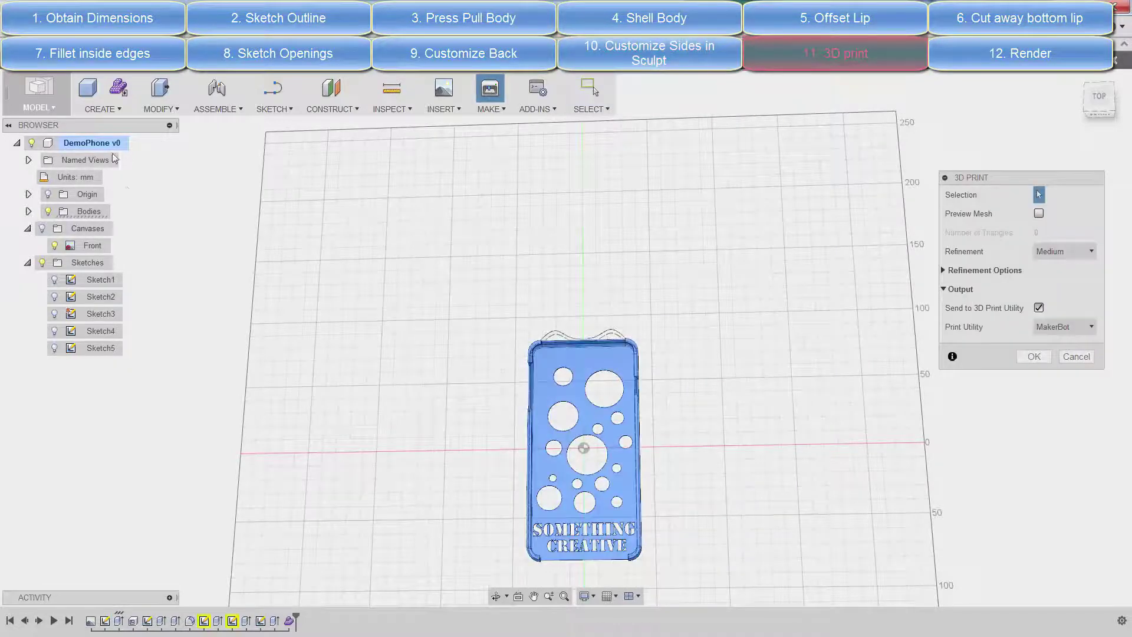
# Export the case through 3D Print with mesh preview as the STL file DemoPhone
pyautogui.click(1038, 213)
pyautogui.click(1039, 308)
pyautogui.click(1033, 337)
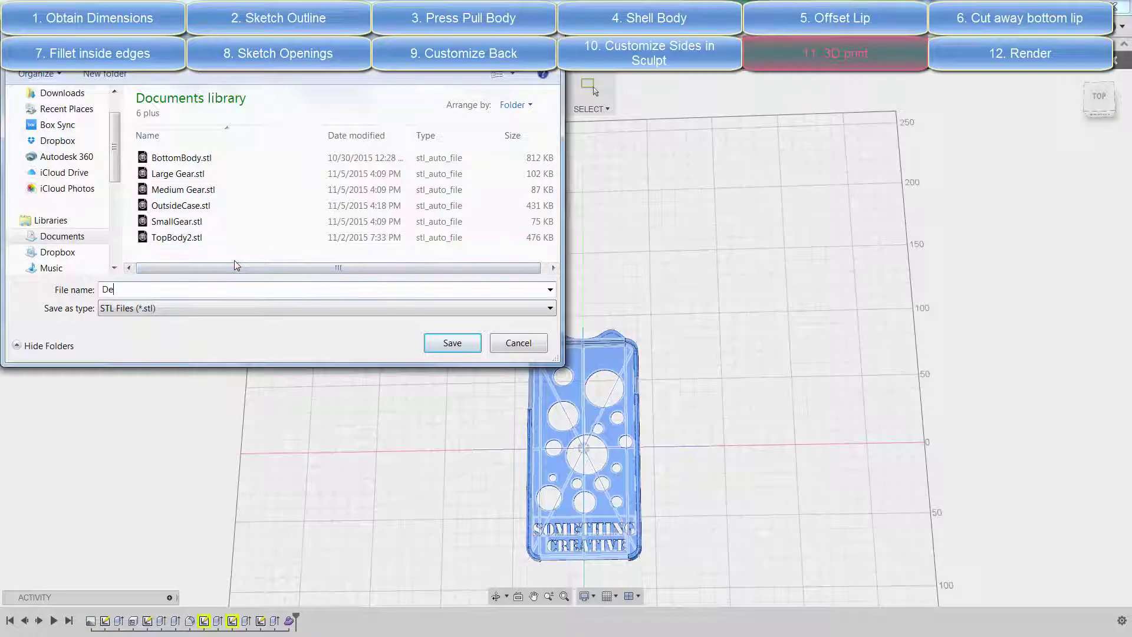
pyautogui.write('DemoPhone')
pyautogui.press('Return')
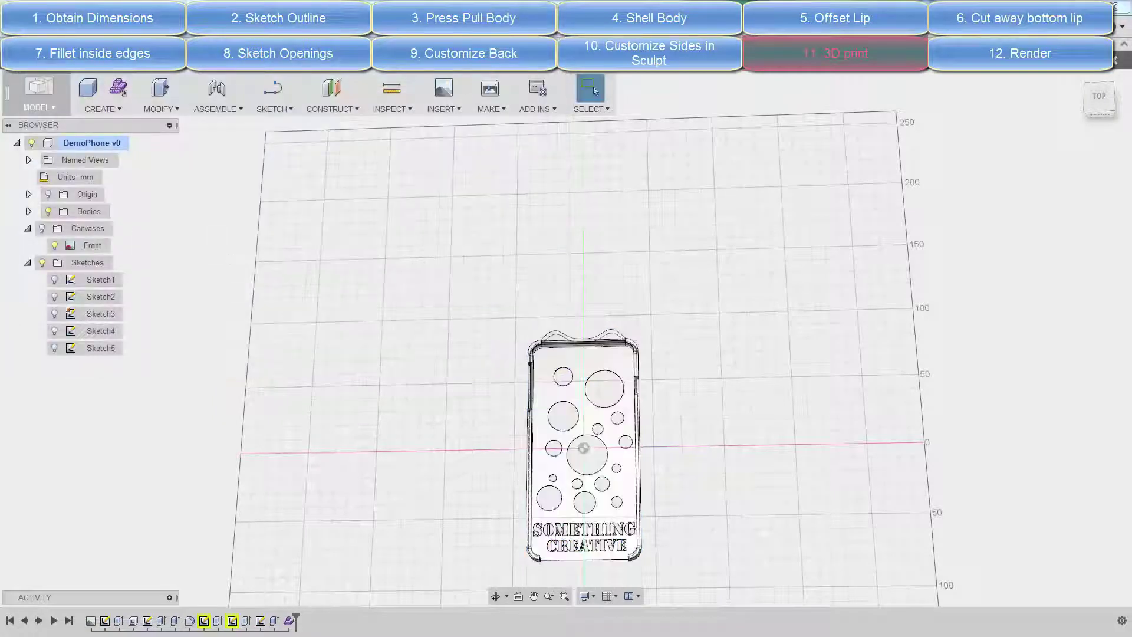
pyautogui.click(56, 113)
pyautogui.click(54, 187)
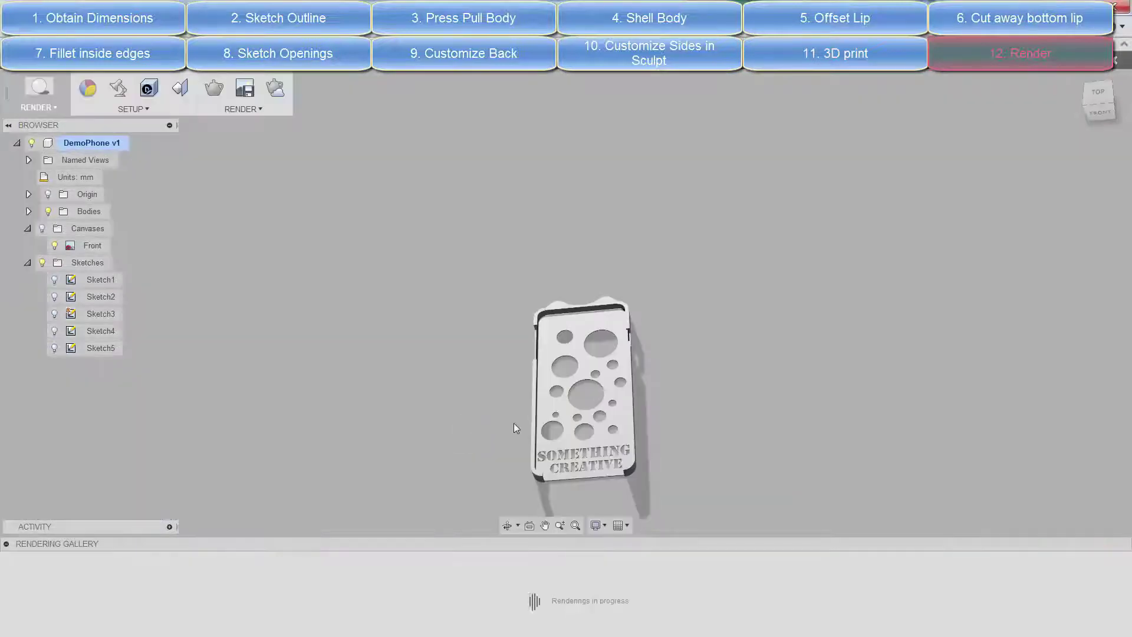
# Apply the Plastic - Glossy (Green) appearance to the phone case
pyautogui.click(88, 88)
pyautogui.click(909, 482)
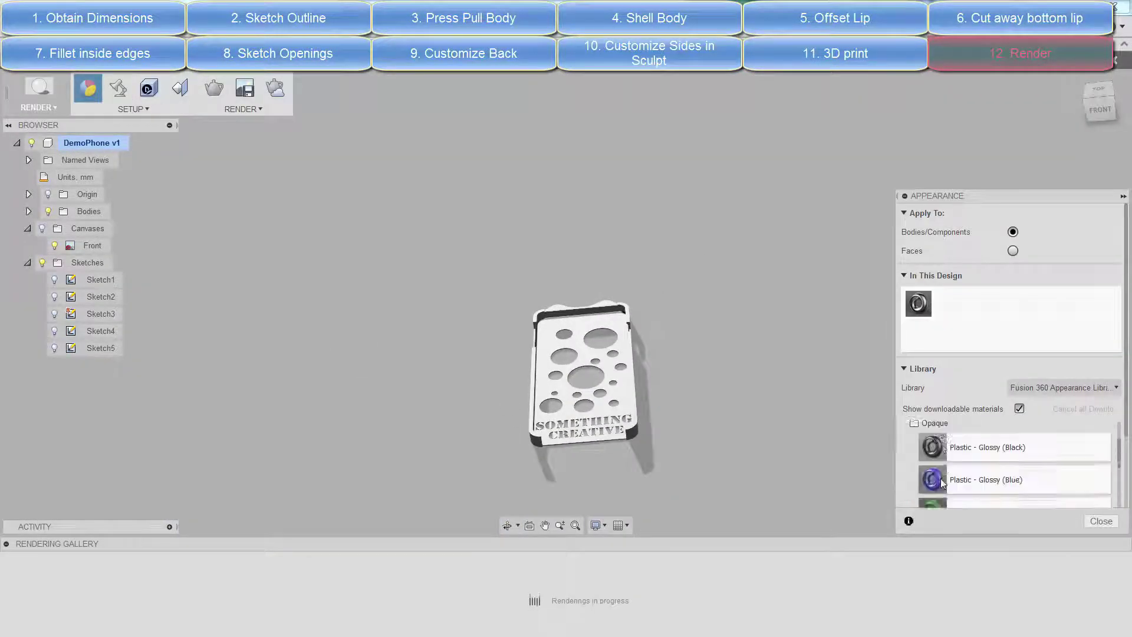
pyautogui.scroll(-2, 1002, 466)
pyautogui.moveTo(978, 476); pyautogui.dragTo(535, 423)
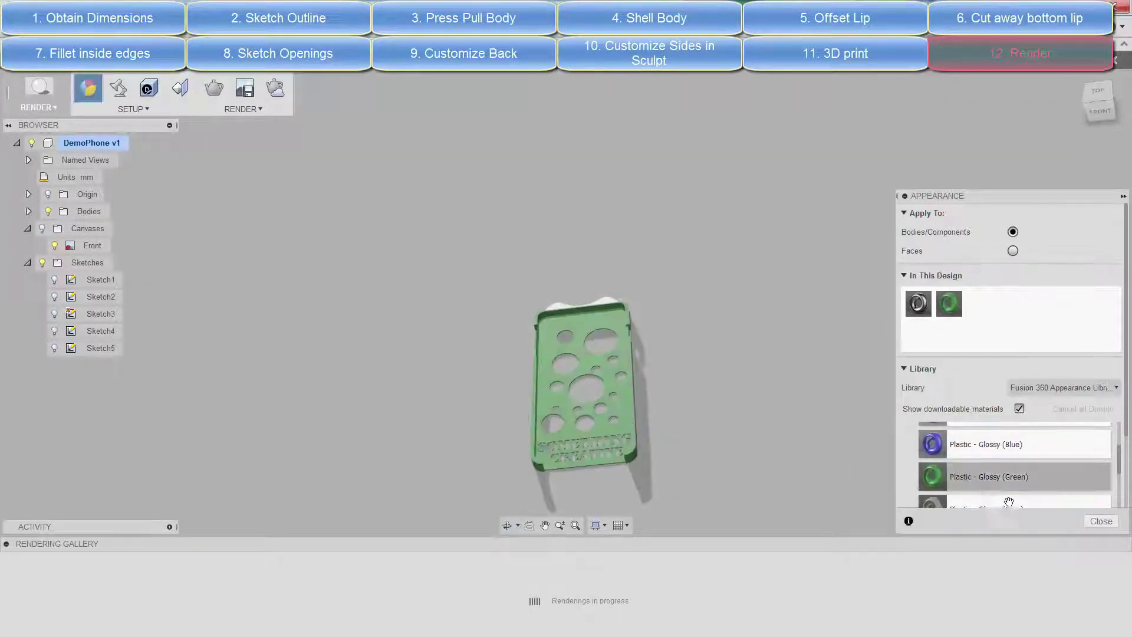
pyautogui.moveTo(966, 444); pyautogui.dragTo(622, 257)
pyautogui.moveTo(607, 302); pyautogui.dragTo(606, 302)
pyautogui.scroll(2, 1017, 482)
pyautogui.press('Escape')
# Give the top piece a glossy black plastic appearance and start the render
pyautogui.rightClick(840, 376)
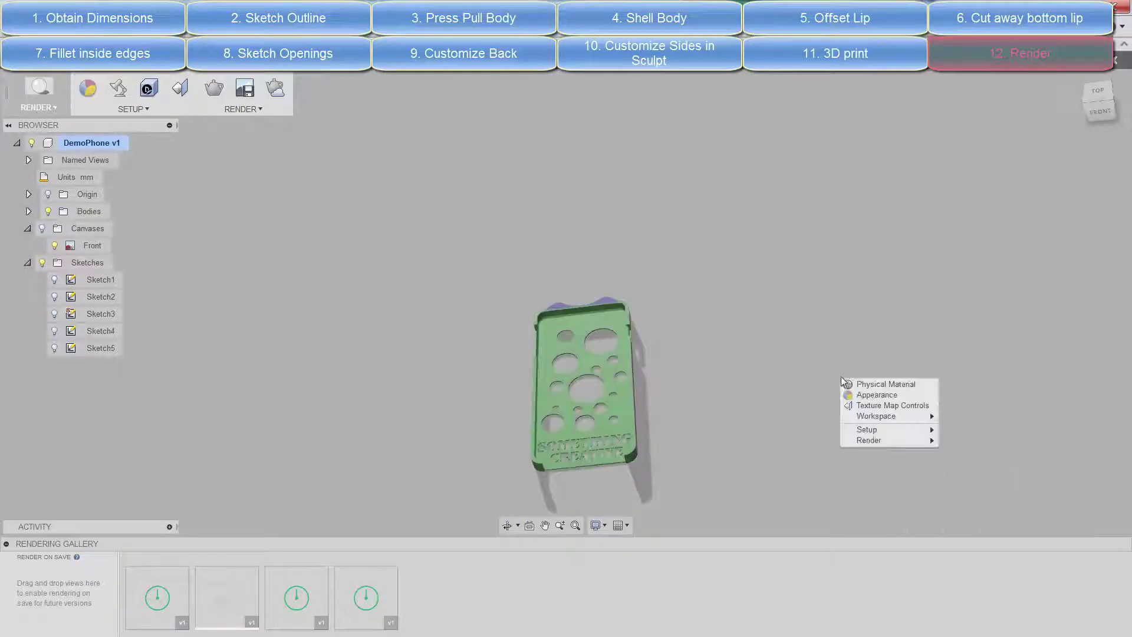
pyautogui.click(864, 394)
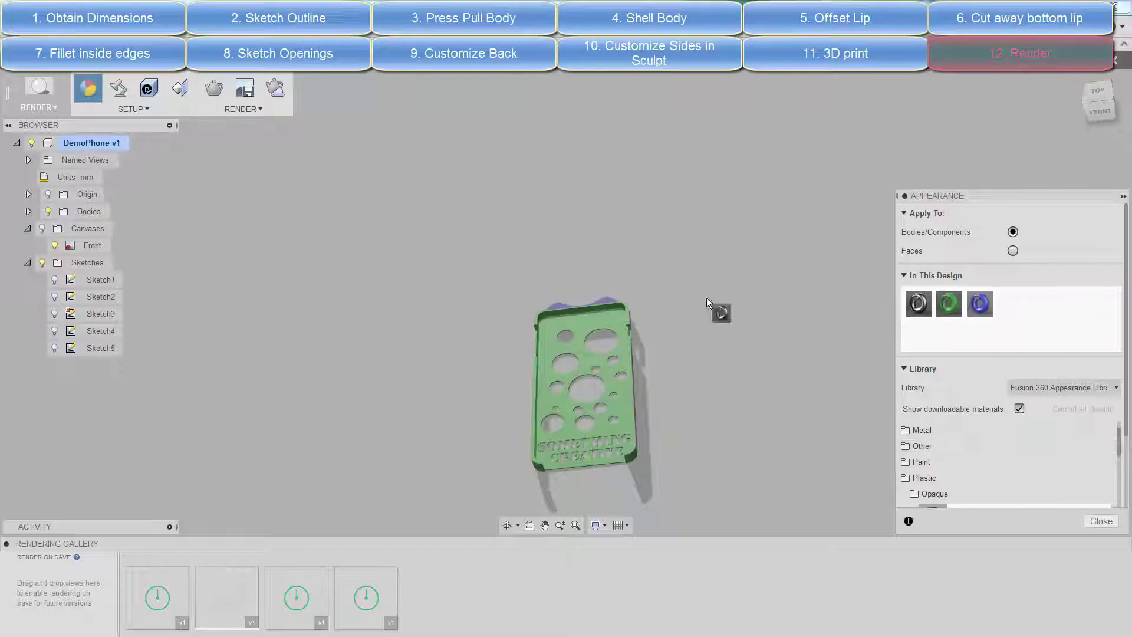
pyautogui.moveTo(706, 297); pyautogui.dragTo(594, 299)
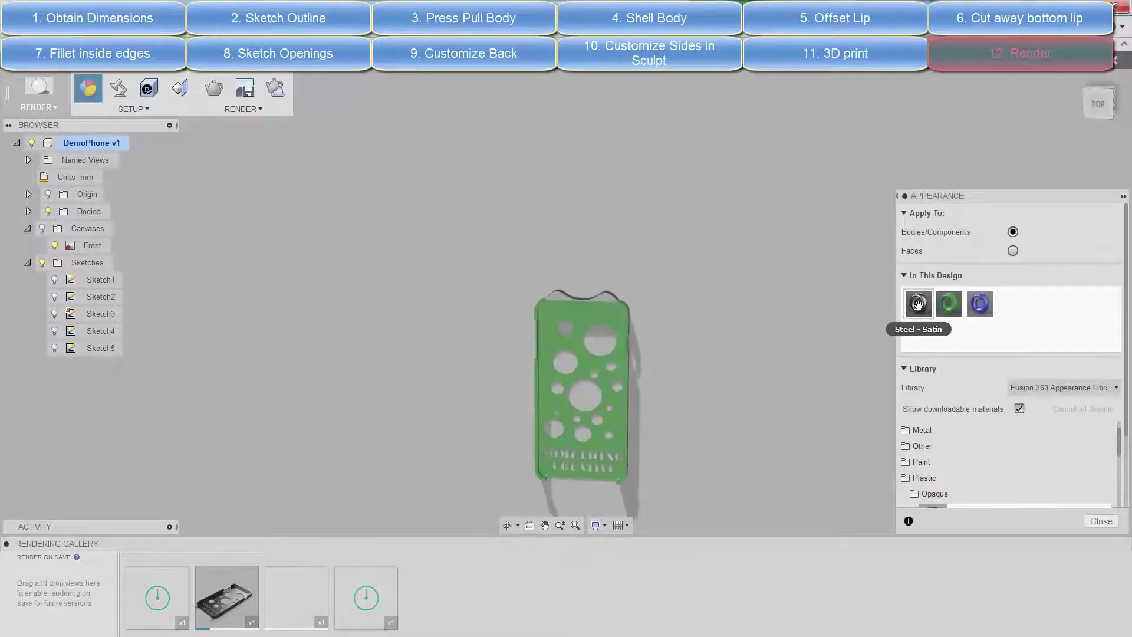
pyautogui.scroll(-2, 974, 456)
pyautogui.moveTo(931, 482)
pyautogui.mouseDown()
pyautogui.moveTo(645, 405)
pyautogui.moveTo(651, 387)
pyautogui.mouseUp()
pyautogui.click(214, 88)
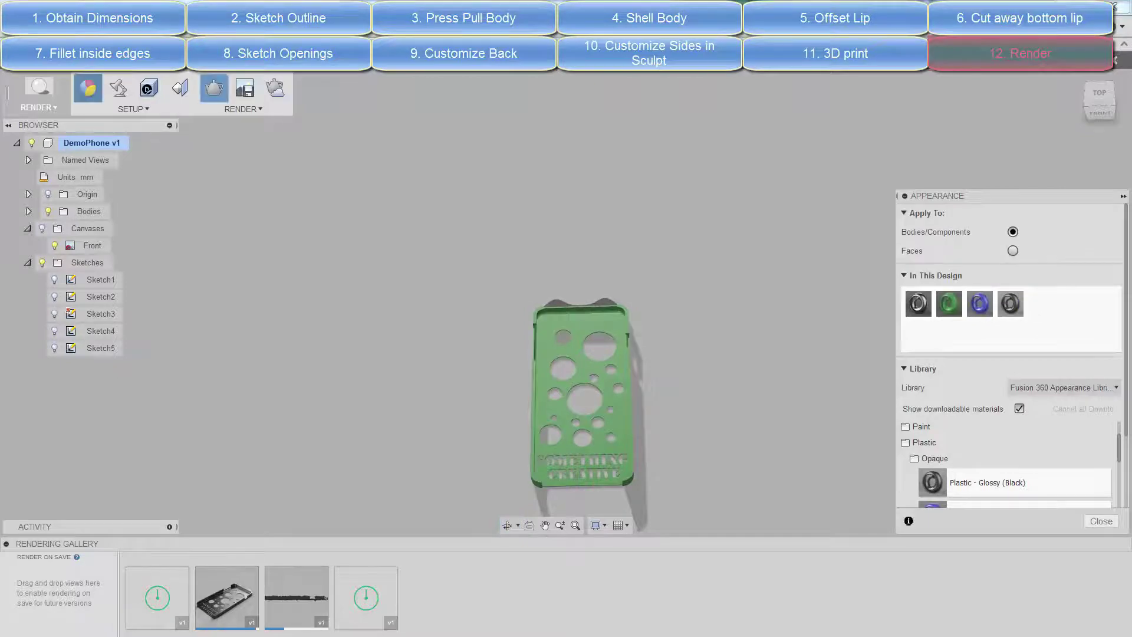